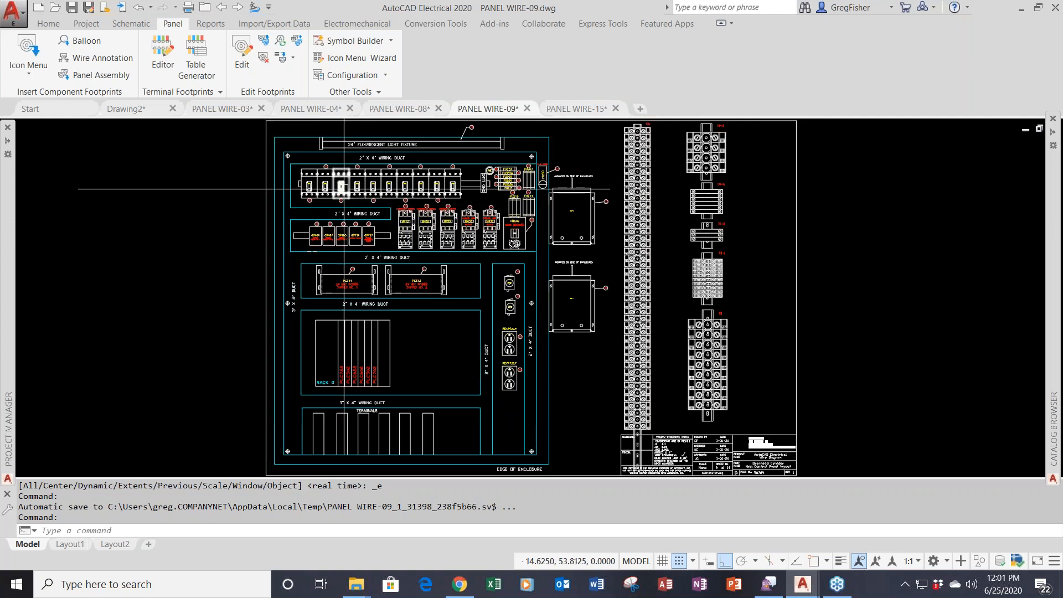
# Examine the circuit breaker row and the relays below it in the PANEL WIRE-09 enclosure layout
pyautogui.scroll(4, 341, 178)
pyautogui.scroll(3, 341, 178)
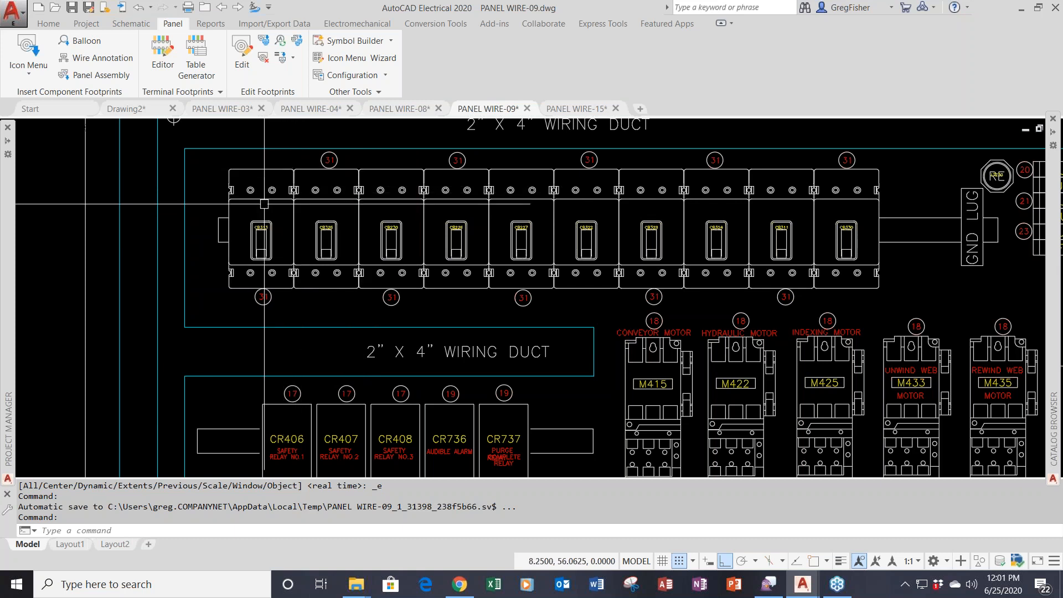
pyautogui.scroll(-2, 268, 205)
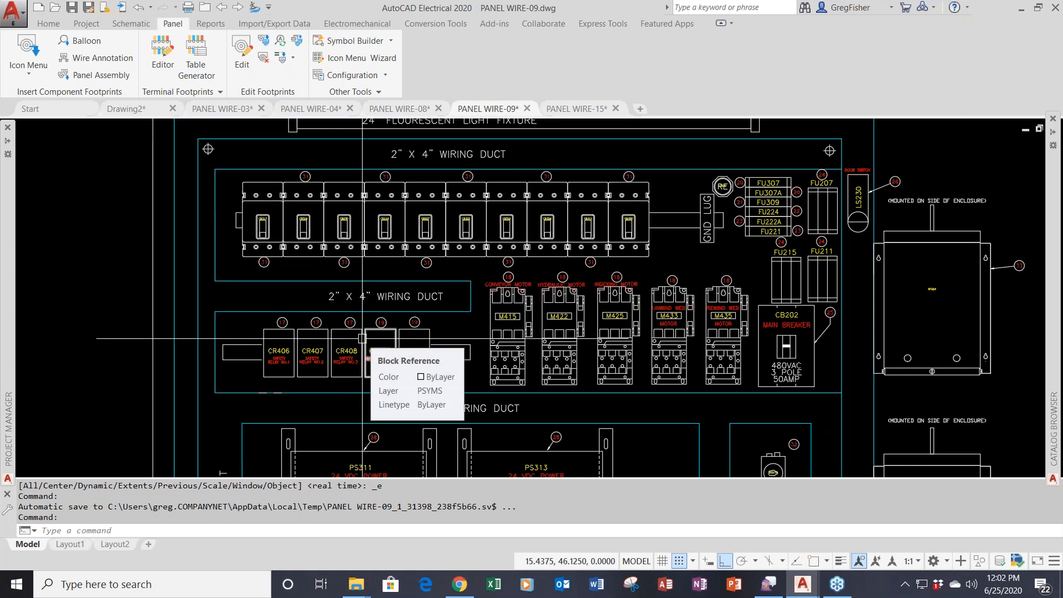
# Open the PANEL WIRE-15 drawing and examine the wire annotations on the circuit breakers from CB313 to CB330
pyautogui.click(589, 109)
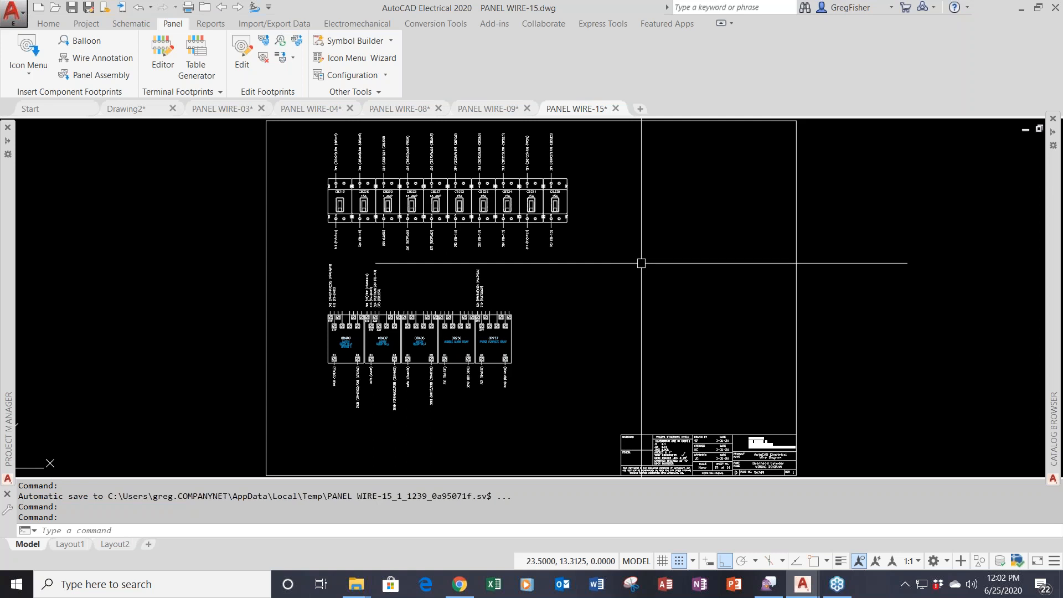
pyautogui.scroll(4, 322, 197)
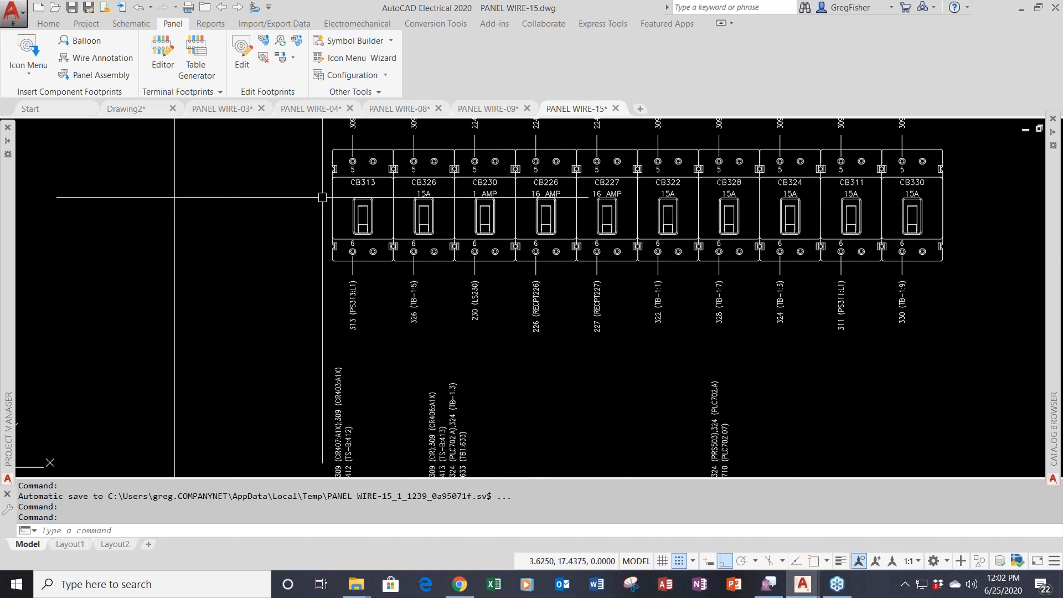
pyautogui.moveTo(327, 199); pyautogui.dragTo(375, 247, button='middle')
pyautogui.moveTo(383, 253)
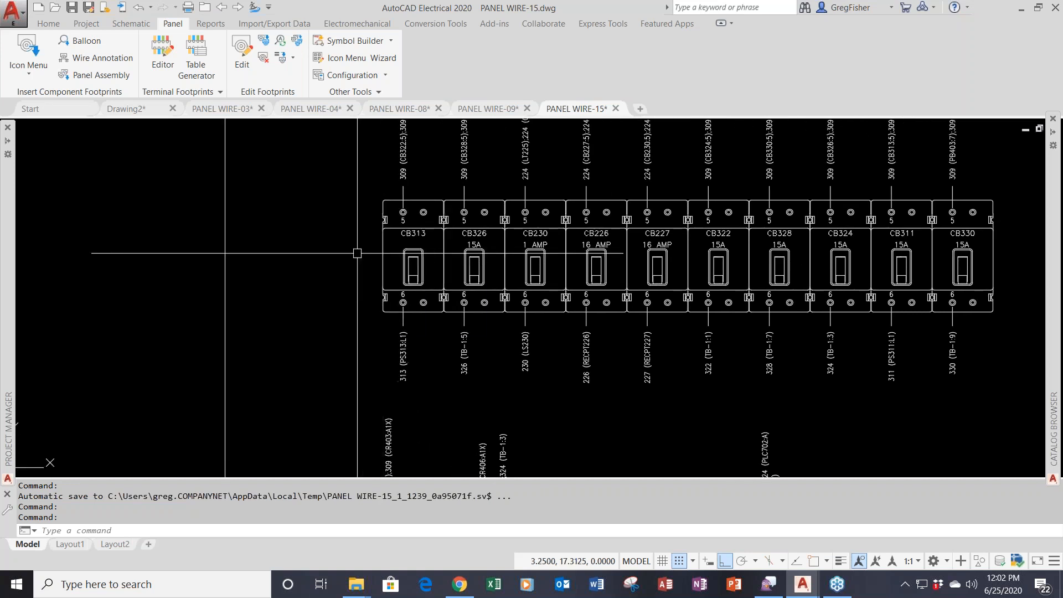
pyautogui.moveTo(357, 253); pyautogui.dragTo(352, 274, button='middle')
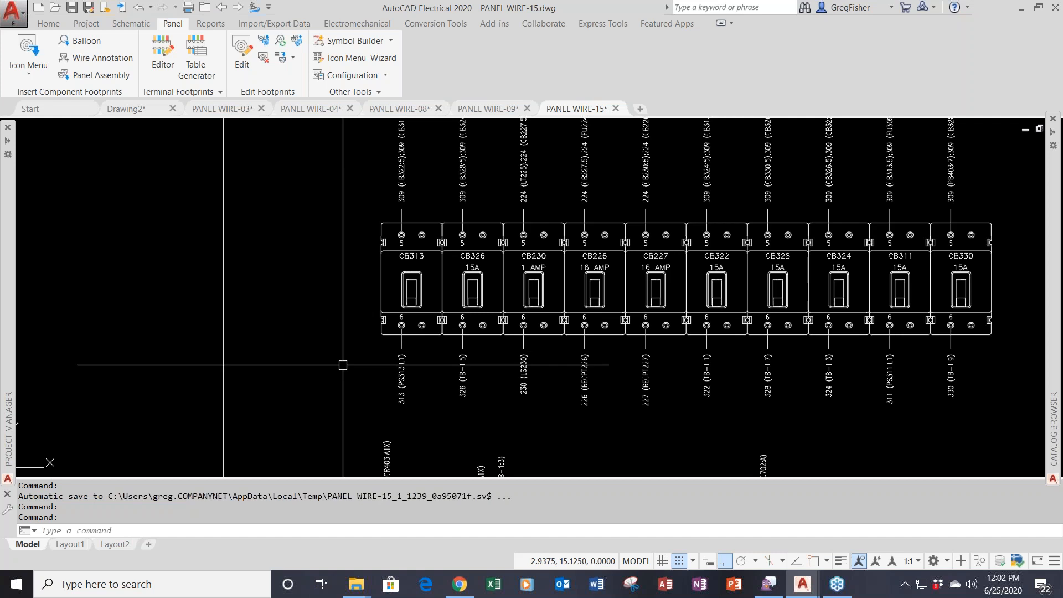
pyautogui.scroll(2, 343, 365)
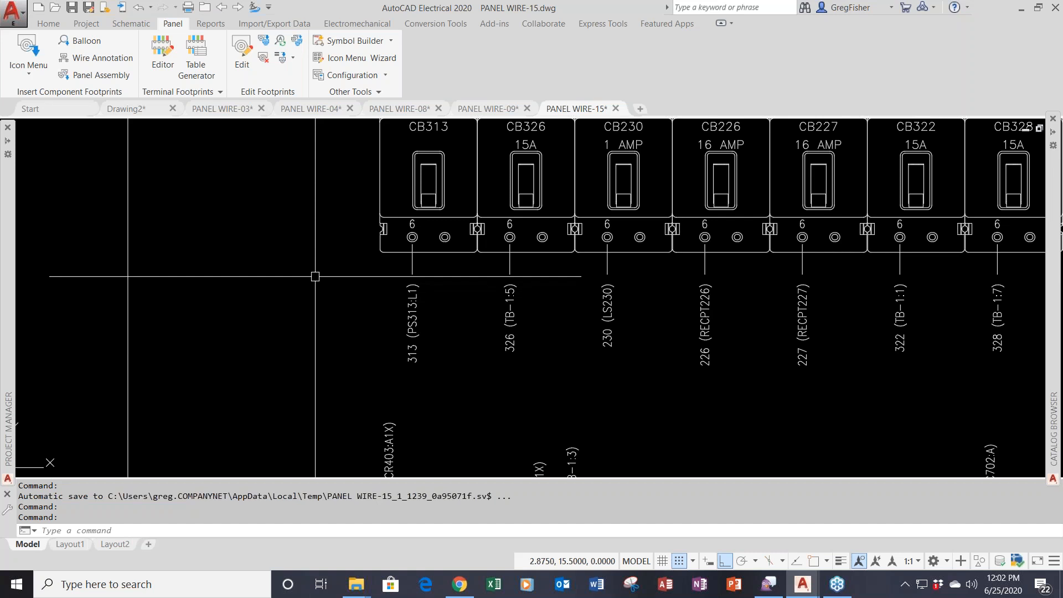
pyautogui.scroll(-2, 315, 276)
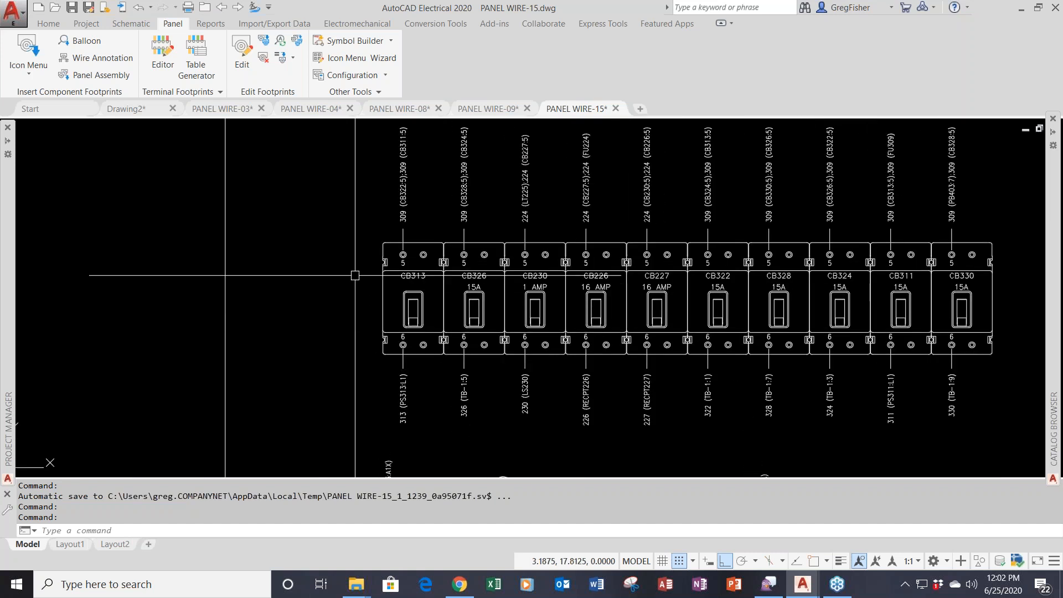
# Examine the wire annotations above and below the relays from CR406 to CR737 in PANEL WIRE-15
pyautogui.moveTo(332, 399); pyautogui.dragTo(315, 204, button='middle')
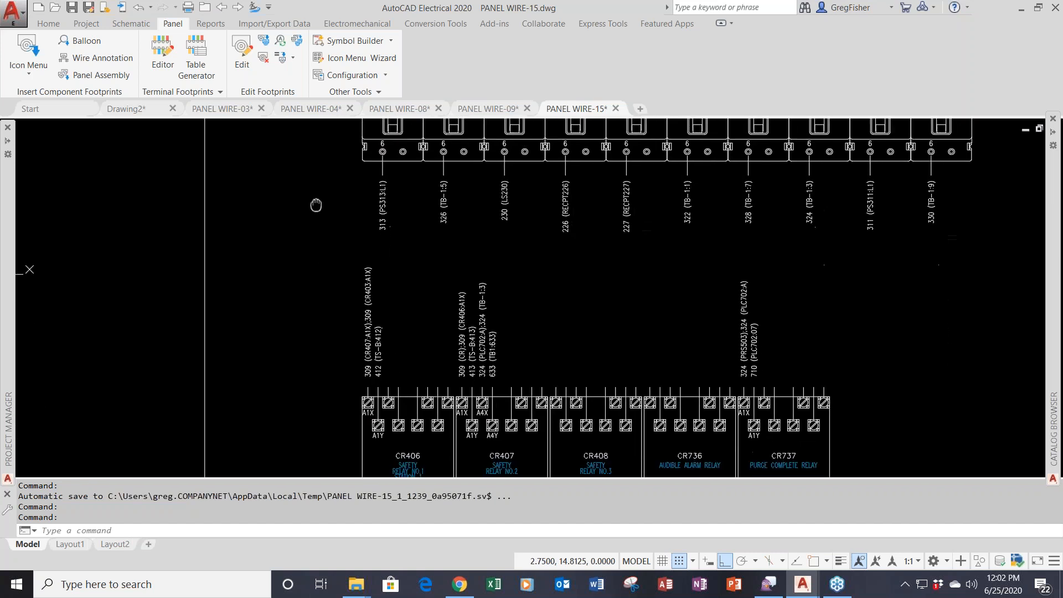
pyautogui.moveTo(347, 361)
pyautogui.mouseDown(button='middle')
pyautogui.moveTo(309, 186)
pyautogui.moveTo(306, 216)
pyautogui.mouseUp(button='middle')
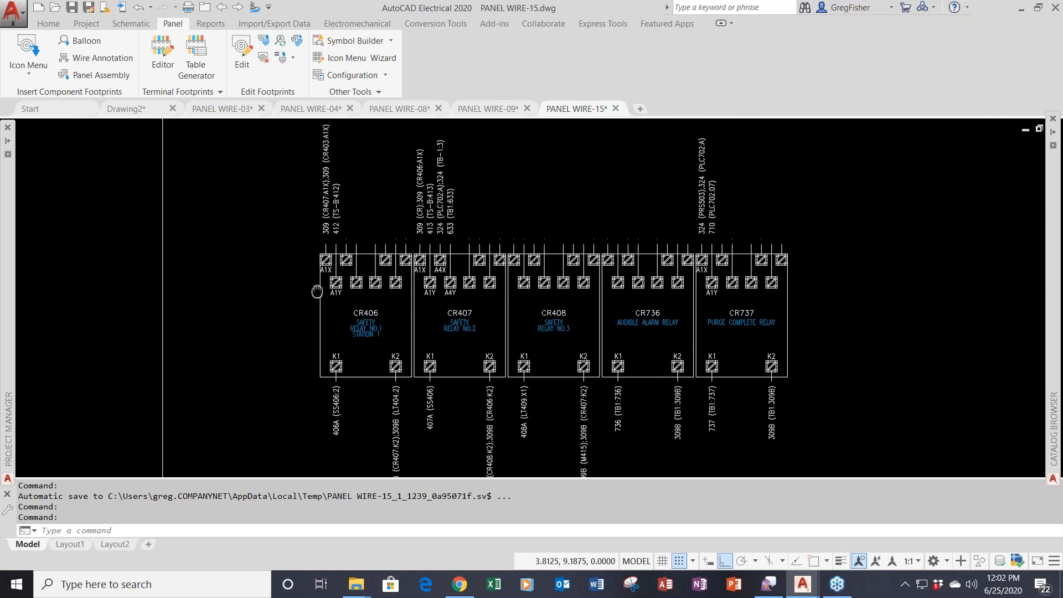
pyautogui.scroll(2, 311, 418)
pyautogui.moveTo(310, 418); pyautogui.dragTo(276, 335, button='middle')
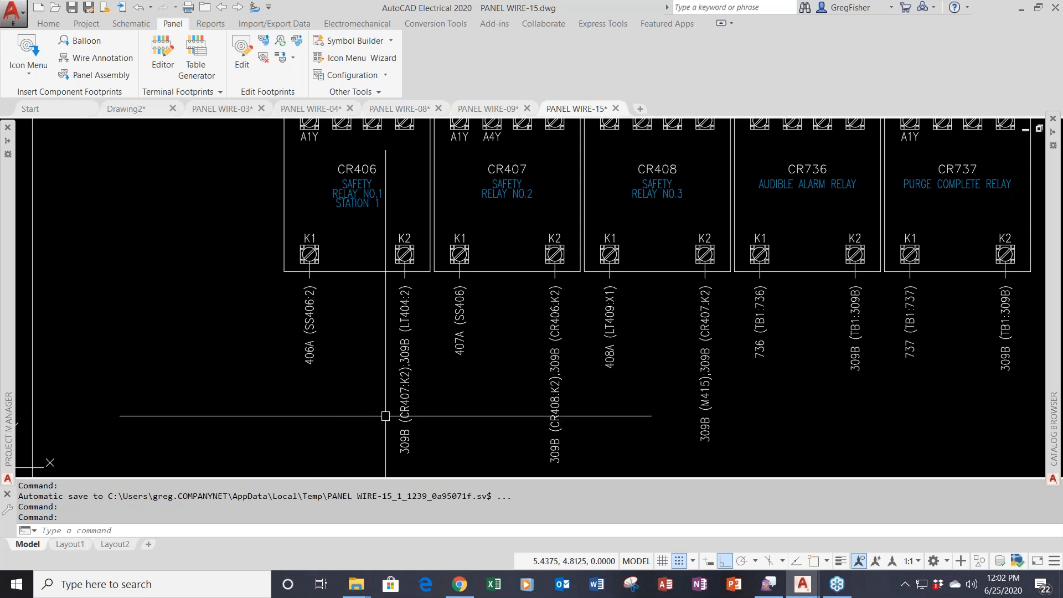
pyautogui.moveTo(218, 235)
pyautogui.mouseDown(button='middle')
pyautogui.moveTo(225, 309)
pyautogui.moveTo(243, 292)
pyautogui.moveTo(231, 341)
pyautogui.mouseUp(button='middle')
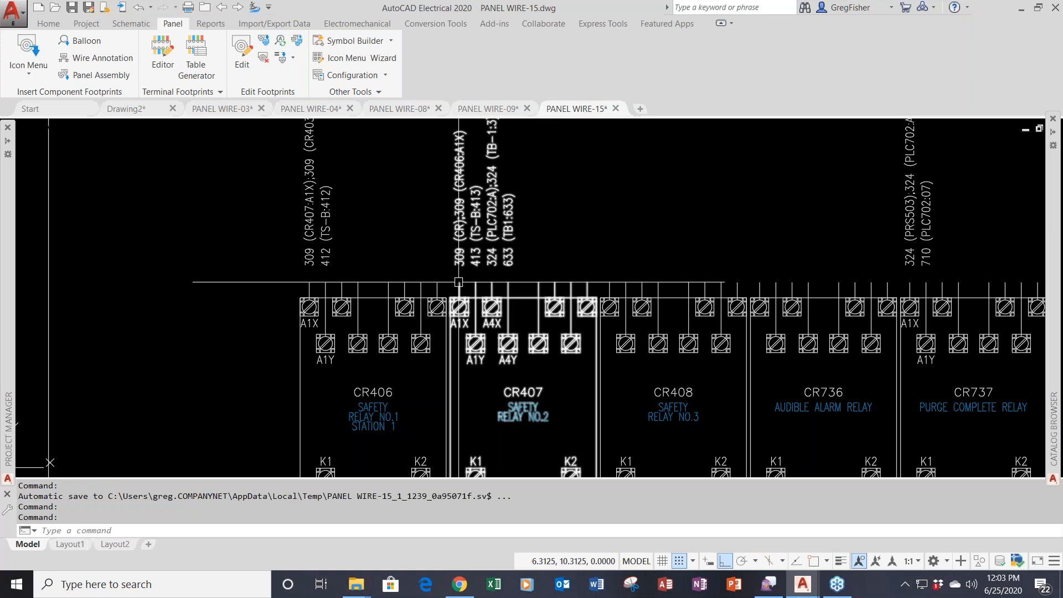
pyautogui.moveTo(458, 282)
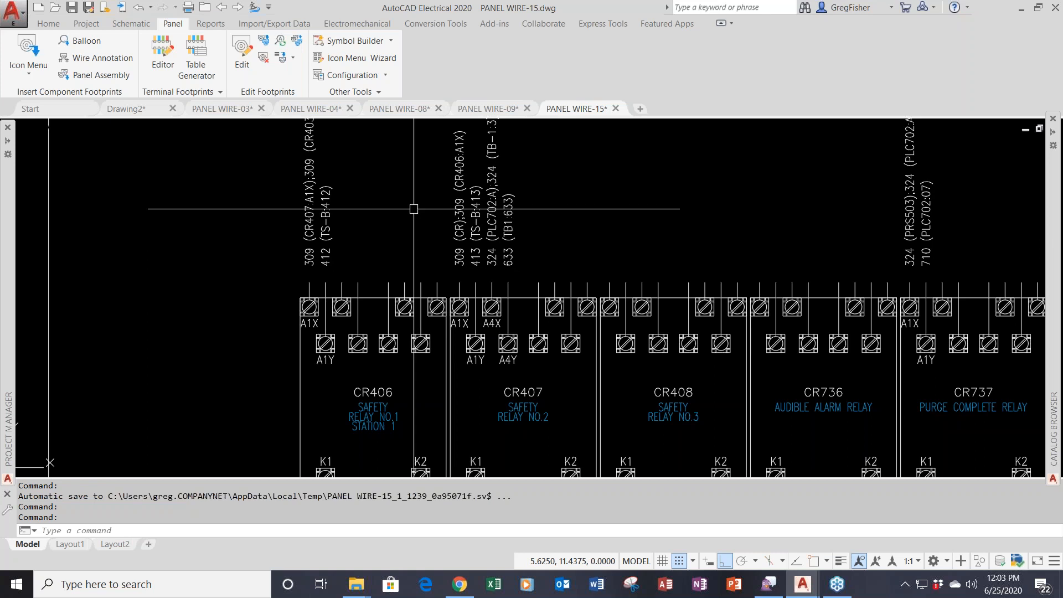
pyautogui.scroll(-2, 414, 208)
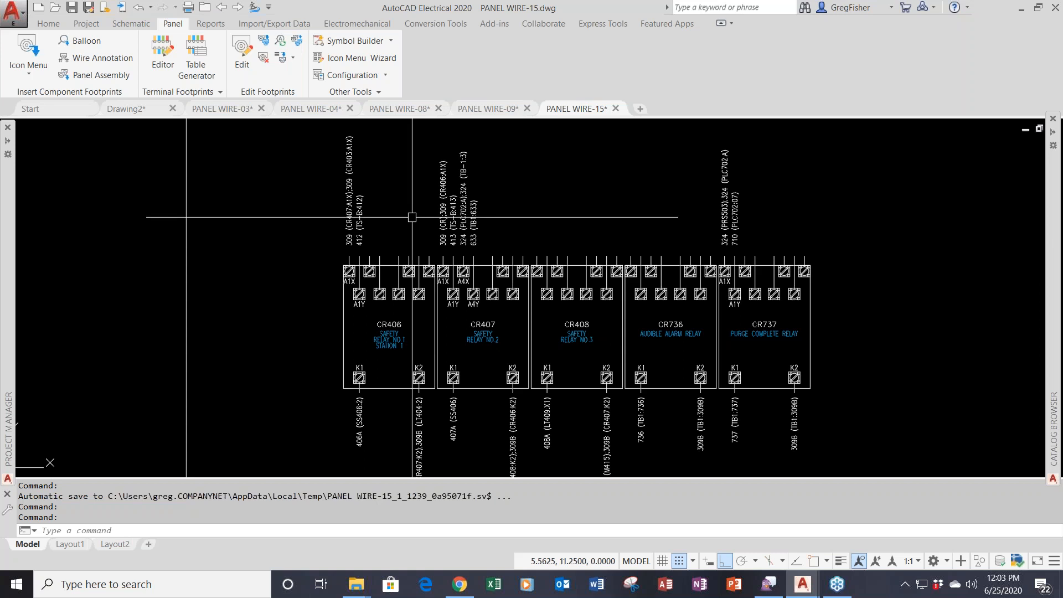
# Compare the Operator Station #3 layout in PANEL WIRE-08 with the annotated relays in PANEL WIRE-15
pyautogui.moveTo(394, 115)
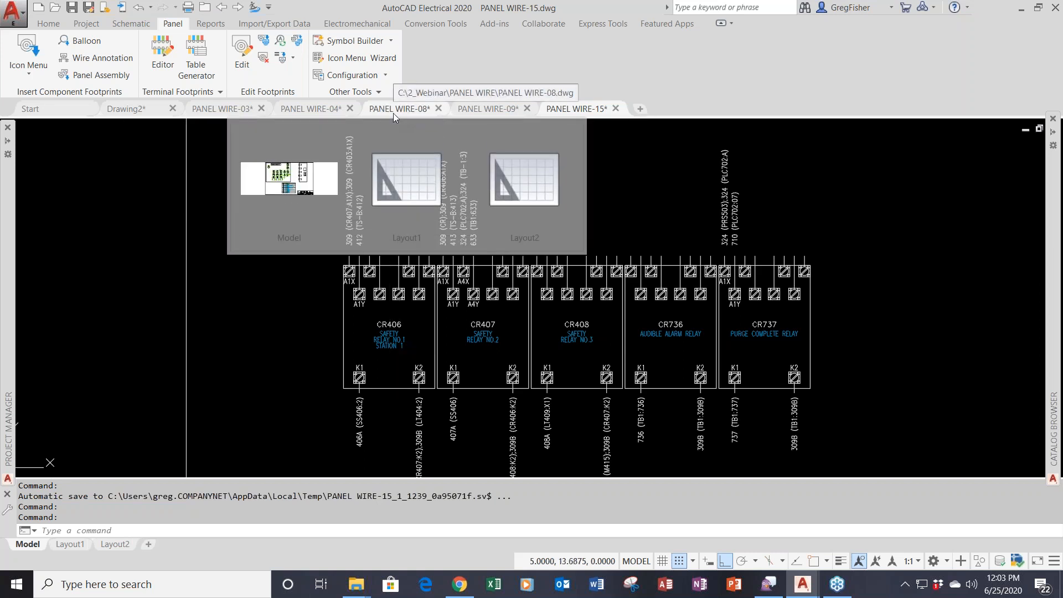
pyautogui.click(394, 113)
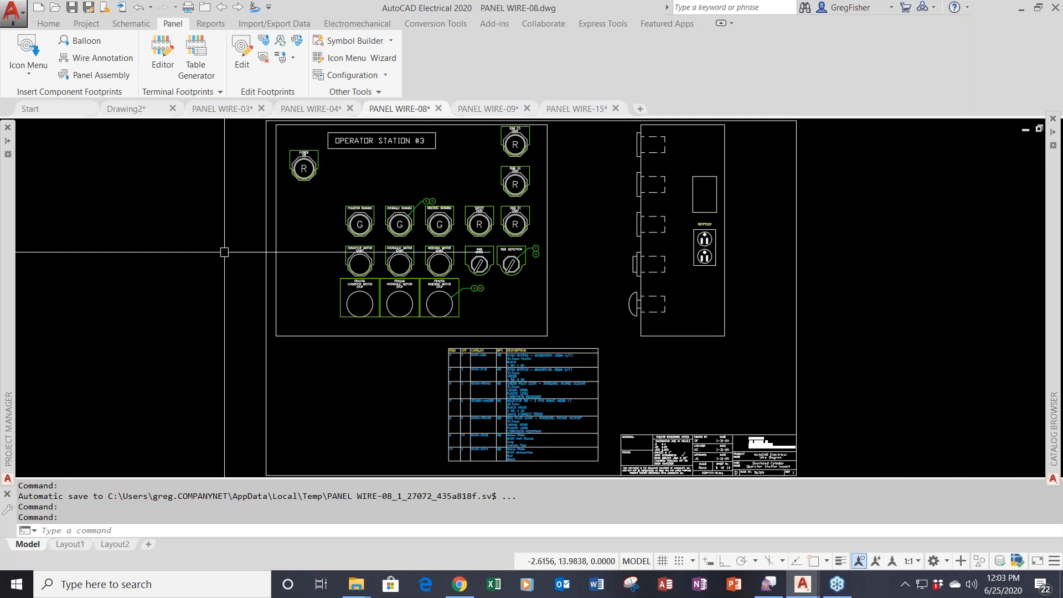
pyautogui.click(576, 109)
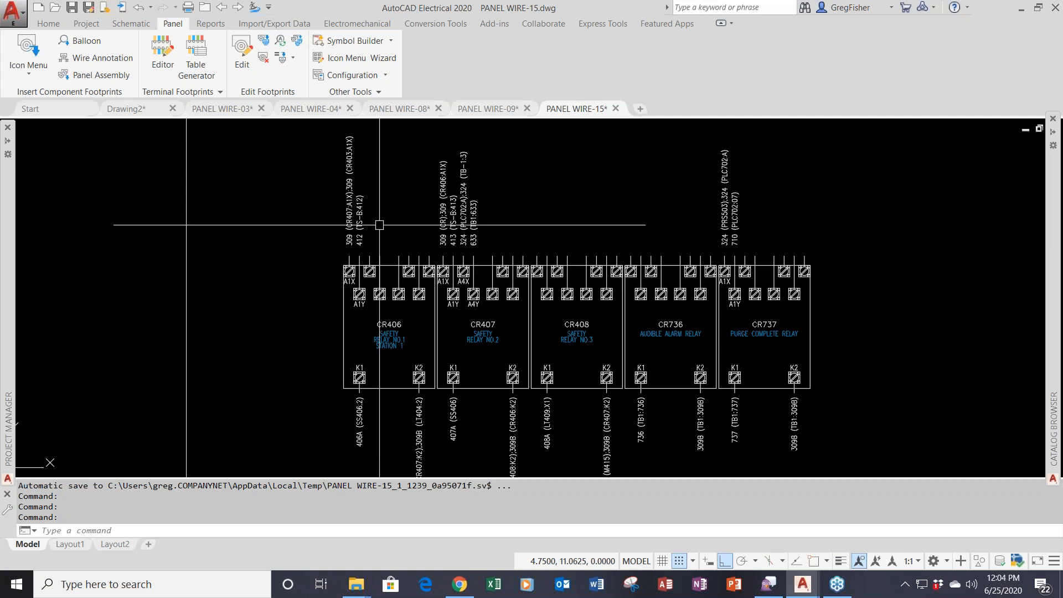
# Add schematic wire annotations to all devices in PANEL WIRE-08, for all location codes, using the Wire number (Tag:Terminal) format
pyautogui.click(400, 108)
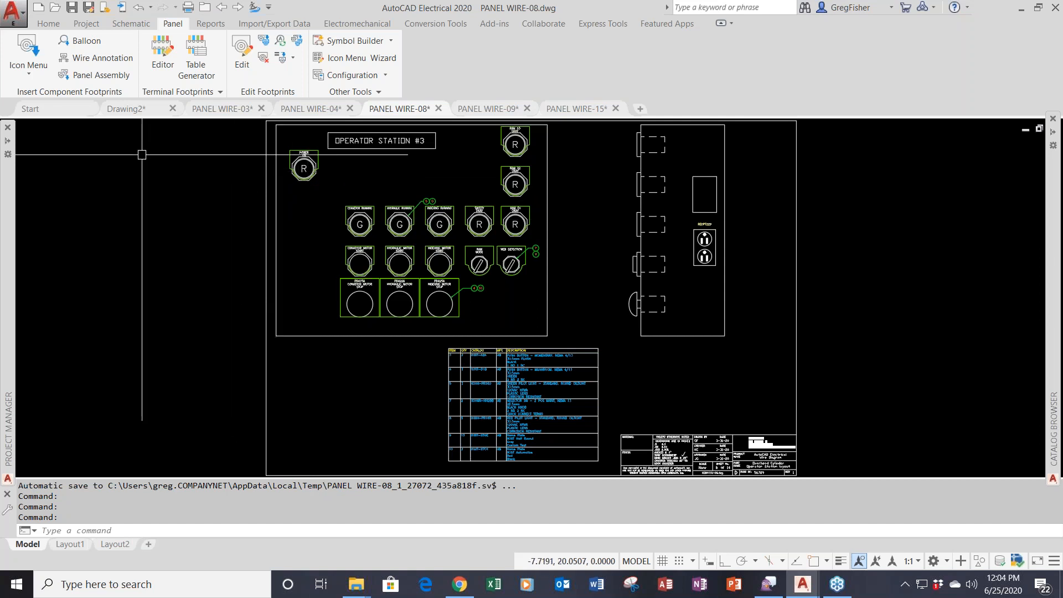
pyautogui.click(101, 59)
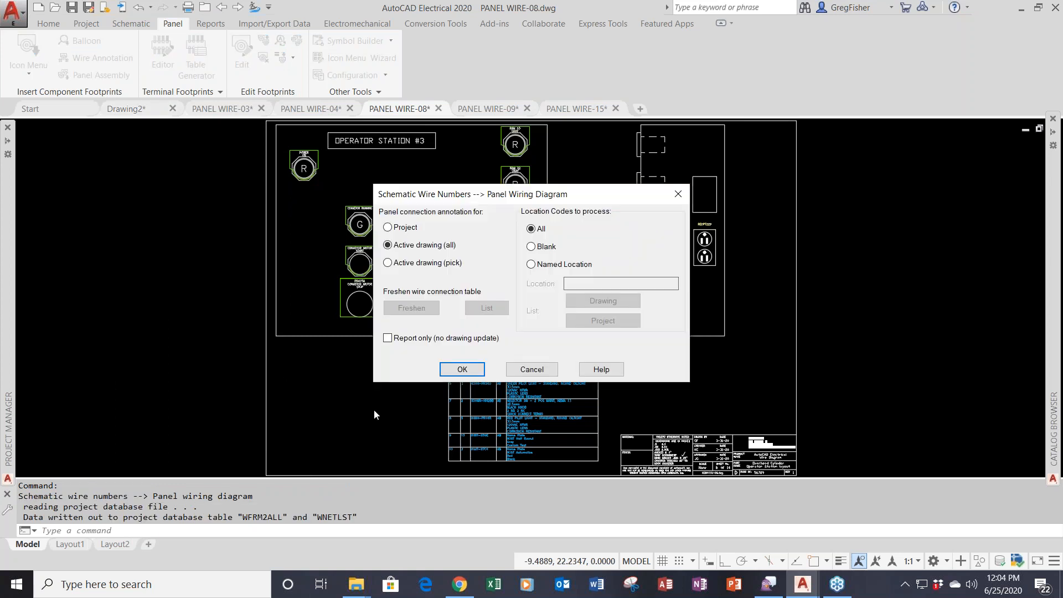
pyautogui.click(466, 374)
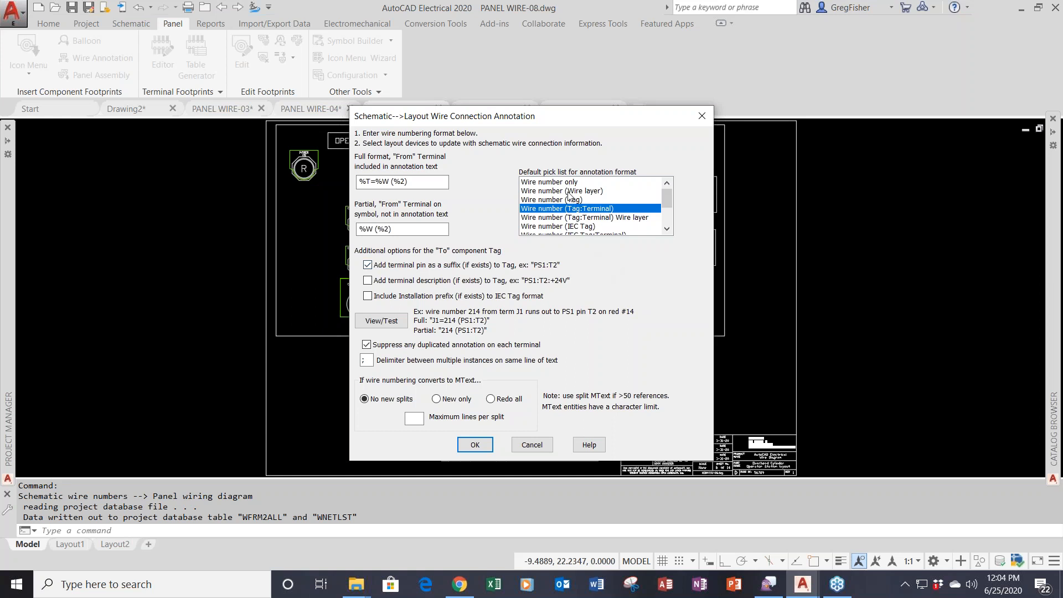
pyautogui.click(666, 229)
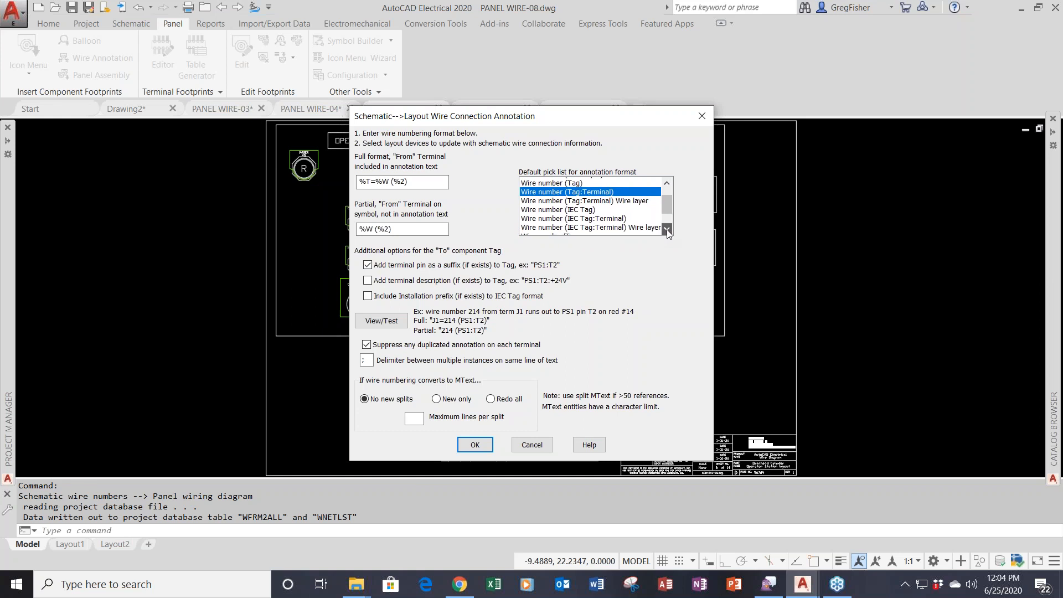
pyautogui.click(666, 228)
pyautogui.click(667, 229)
pyautogui.click(667, 229)
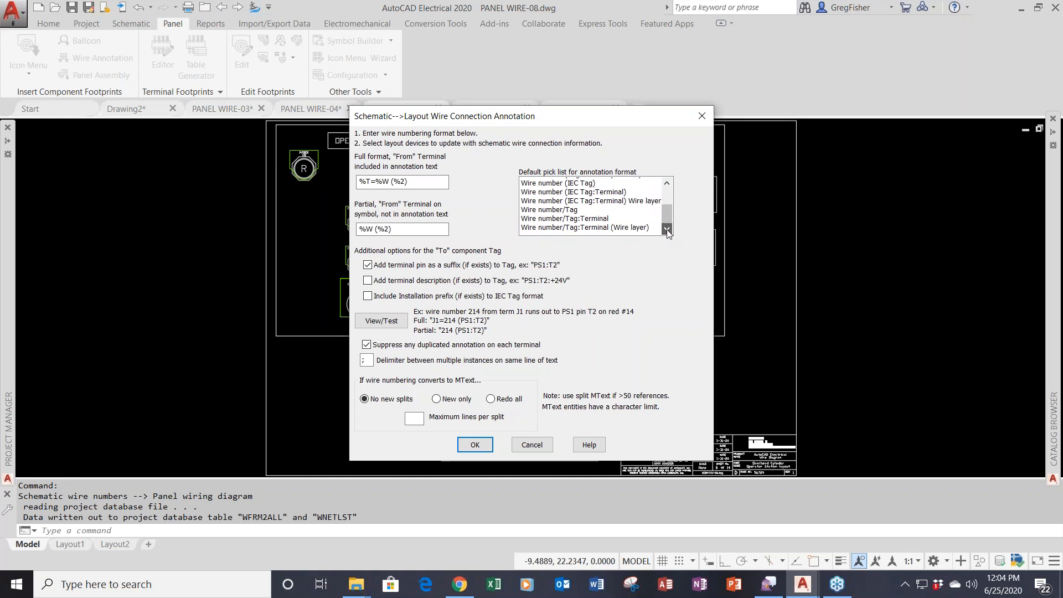
pyautogui.moveTo(668, 214); pyautogui.dragTo(667, 202)
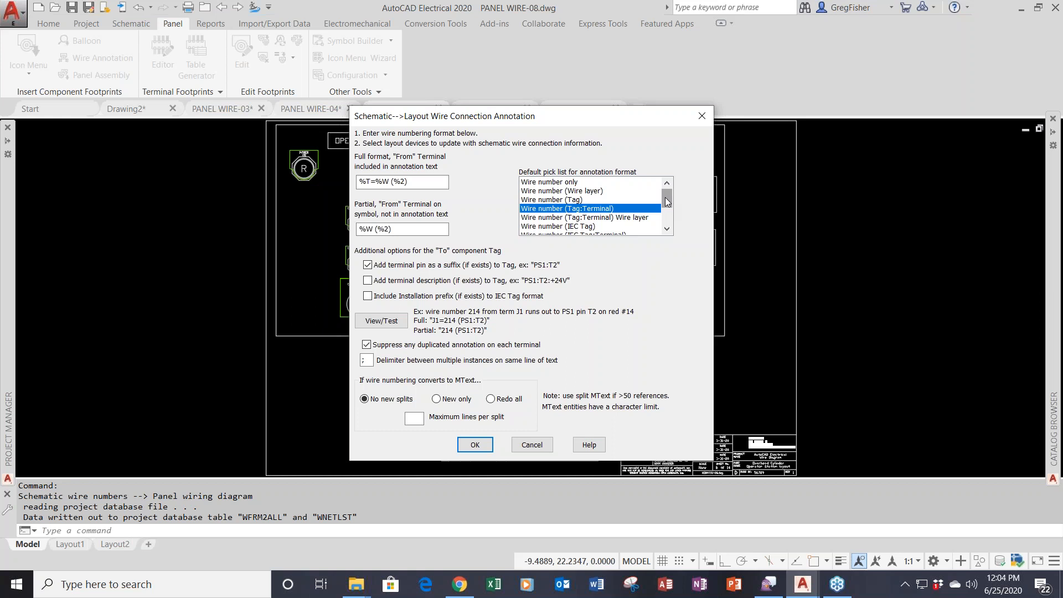
pyautogui.click(475, 444)
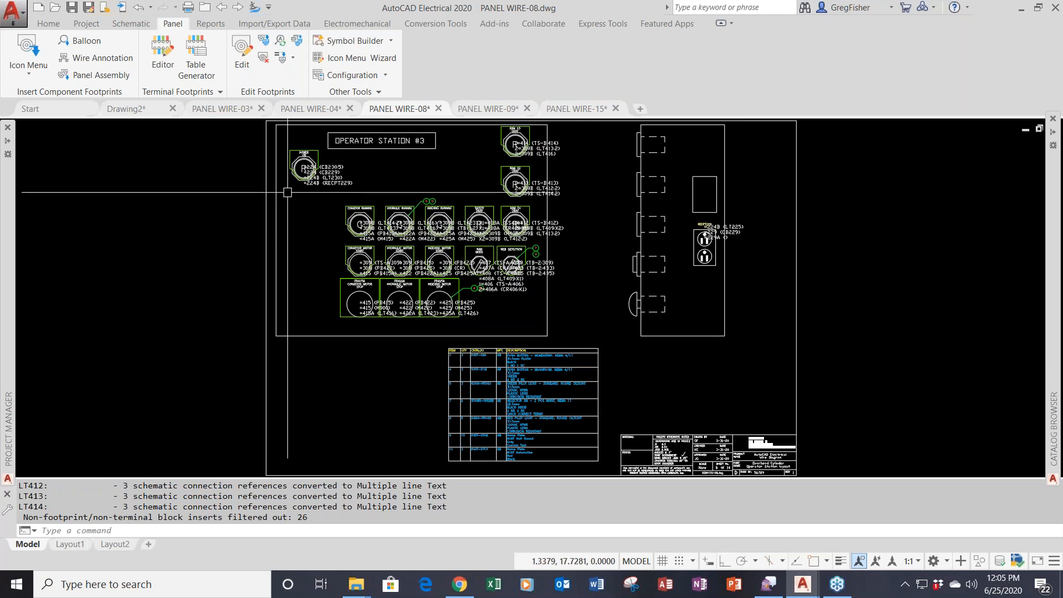
# Examine the wire annotations on the Operator Station #3 devices, starting with the POWER ON light
pyautogui.scroll(4, 287, 193)
pyautogui.moveTo(294, 200); pyautogui.dragTo(351, 327, button='middle')
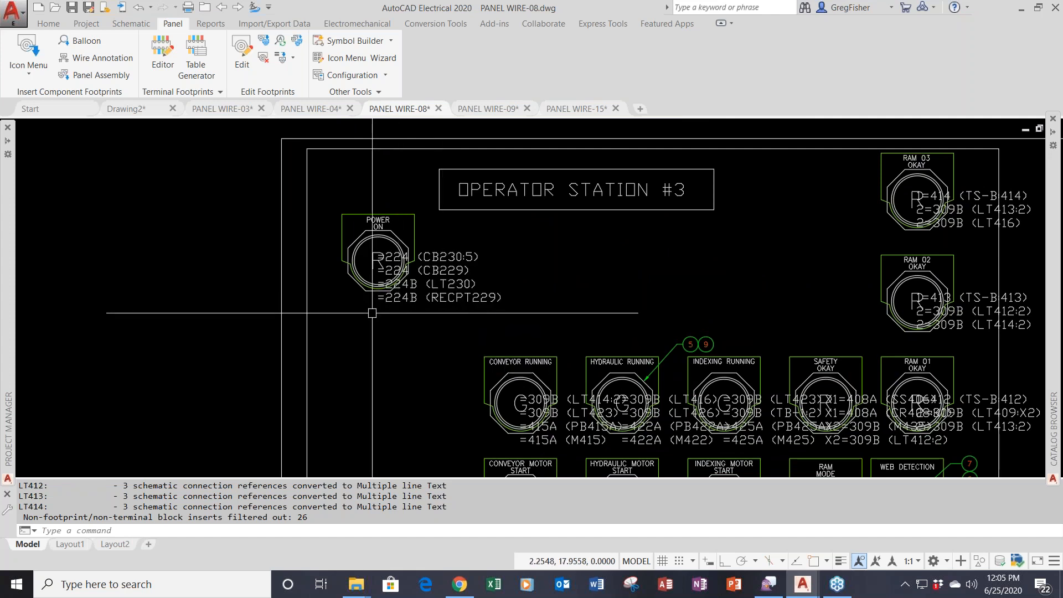
pyautogui.moveTo(358, 273)
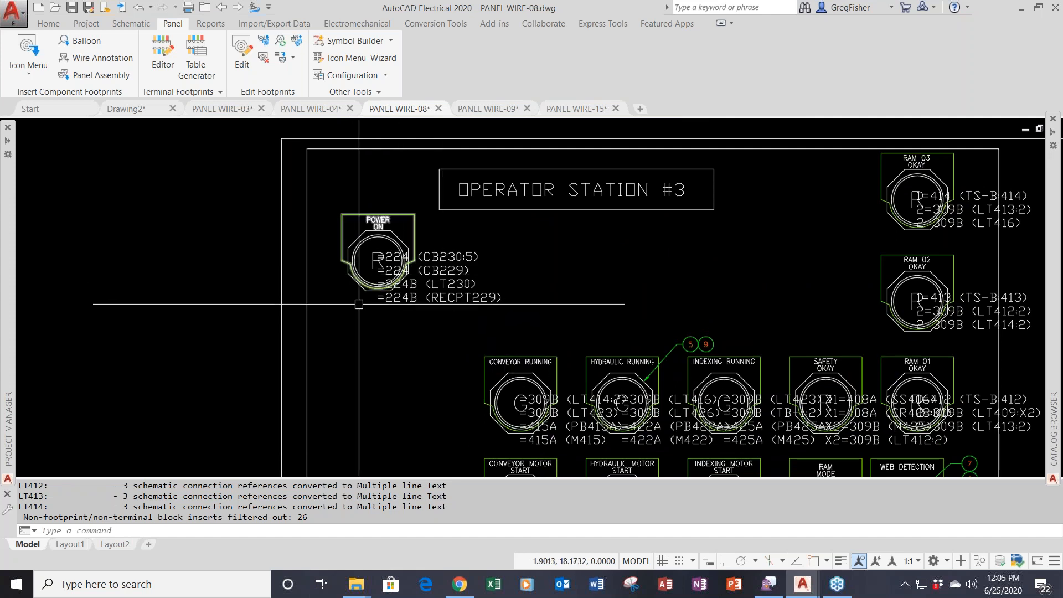
pyautogui.scroll(-3, 356, 335)
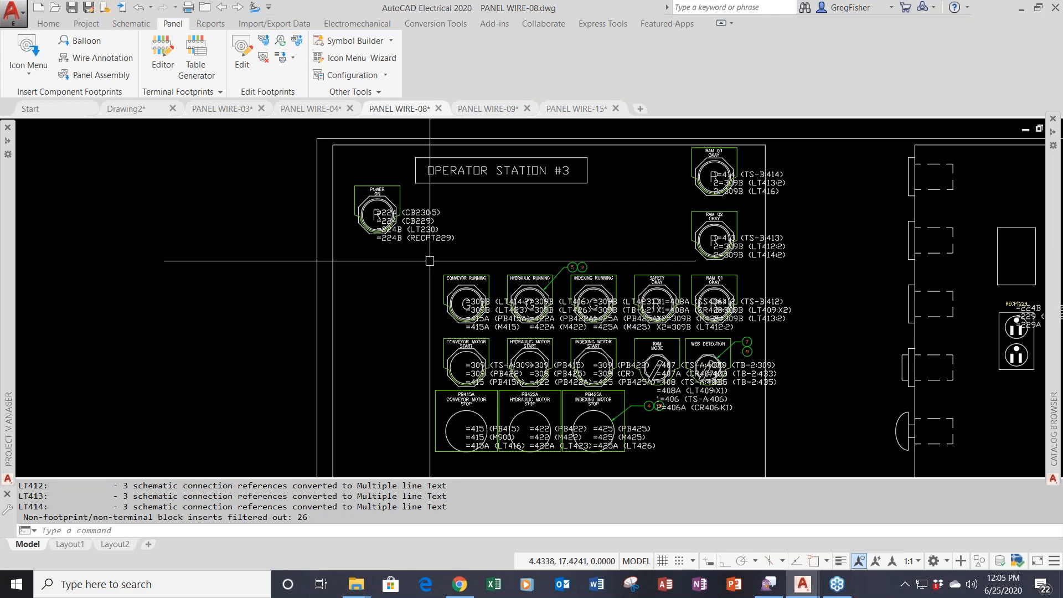
pyautogui.middleClick(235, 302)
pyautogui.middleClick(234, 302)
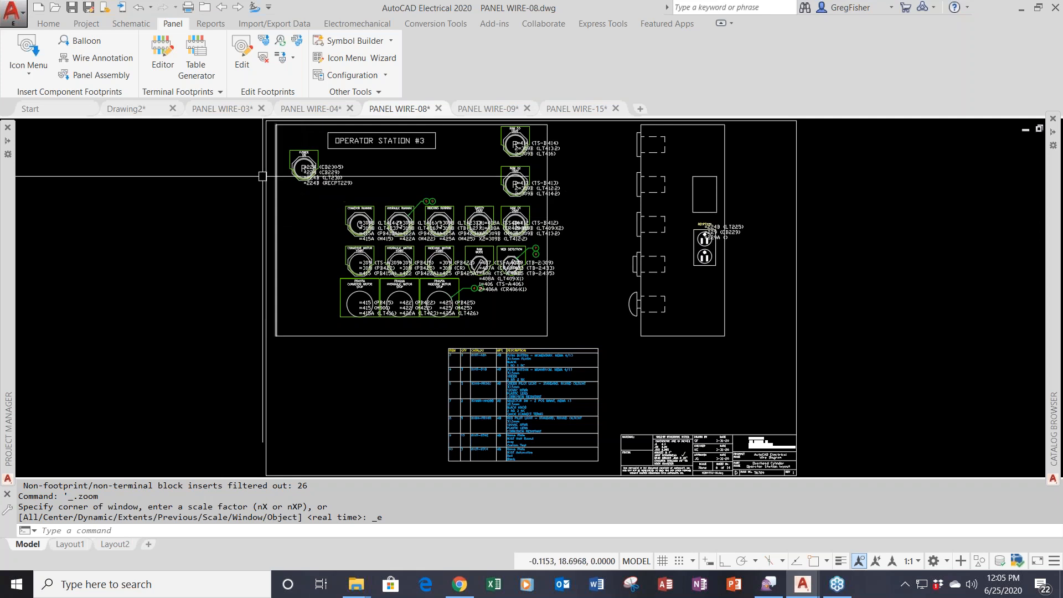
# In PANEL WIRE-03, copy the CB330 circuit breaker circuit, including both its terminals, from line 330 down to line 332
pyautogui.click(214, 109)
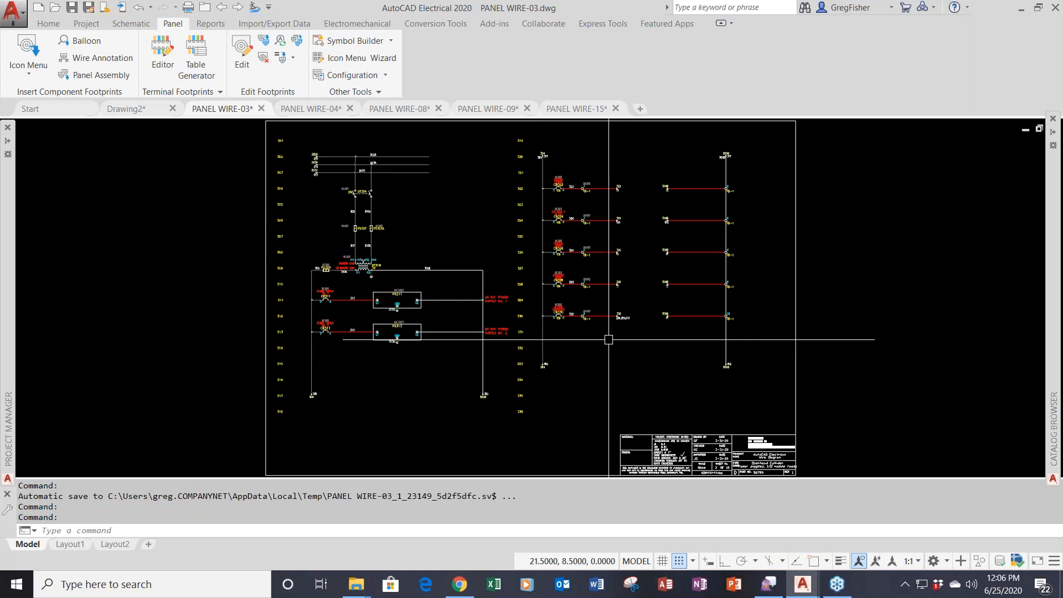
pyautogui.scroll(5, 609, 339)
pyautogui.moveTo(591, 349); pyautogui.dragTo(454, 303, button='middle')
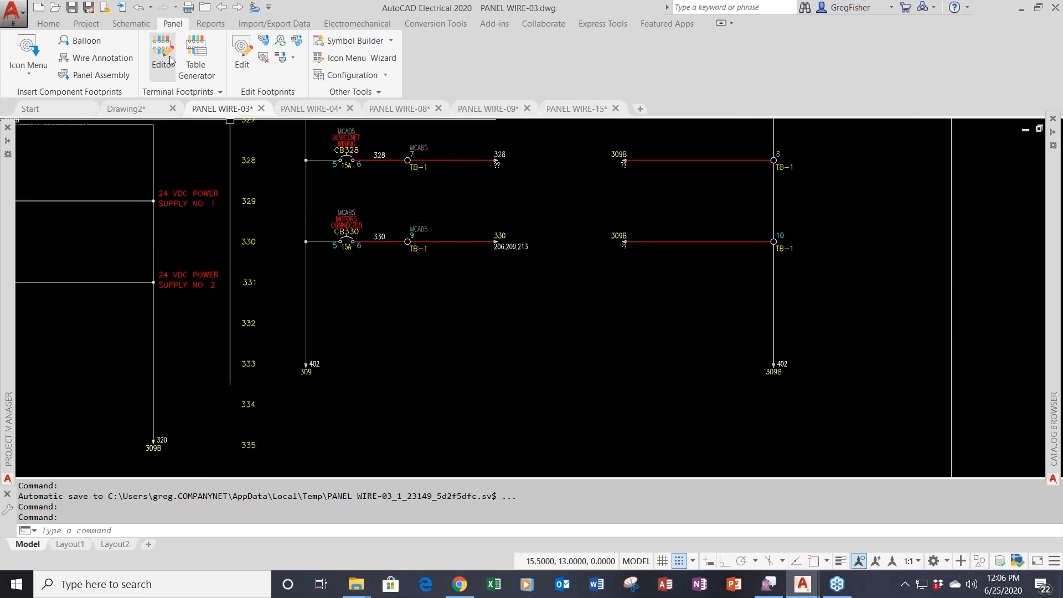
pyautogui.click(131, 26)
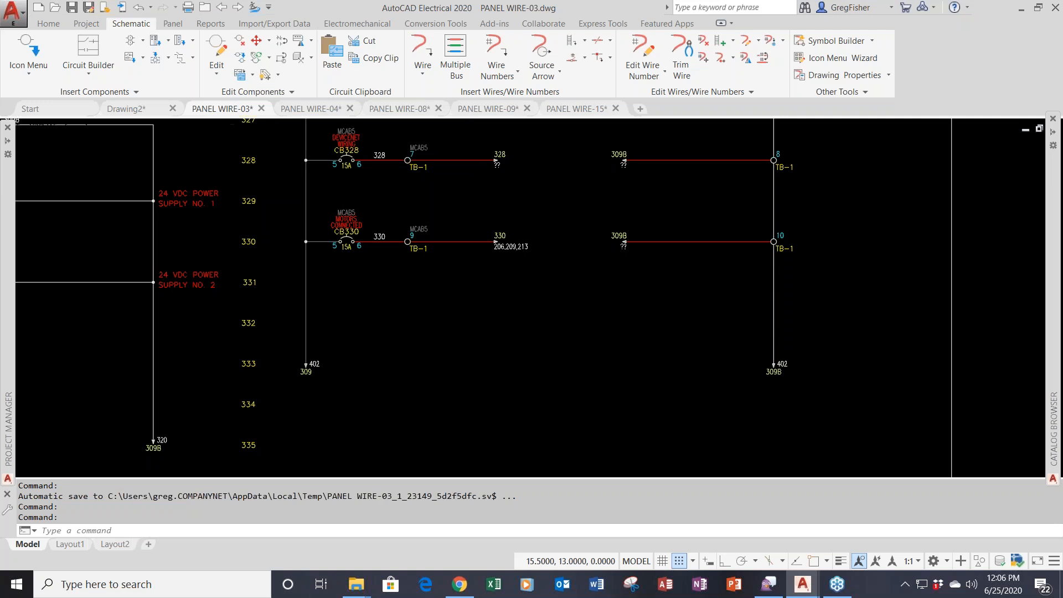
pyautogui.click(291, 201)
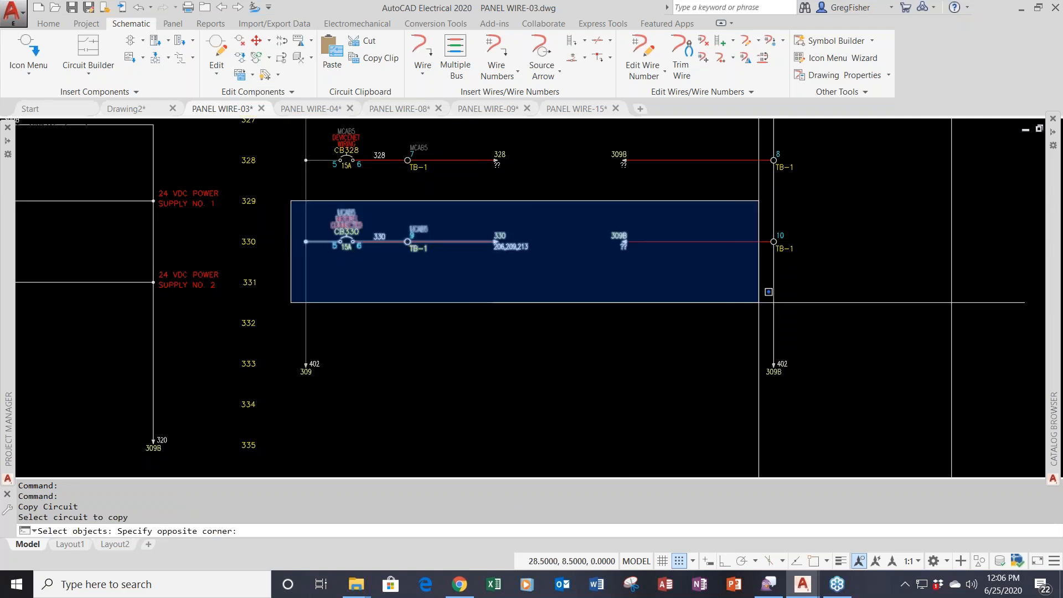
pyautogui.click(816, 302)
pyautogui.press('Return')
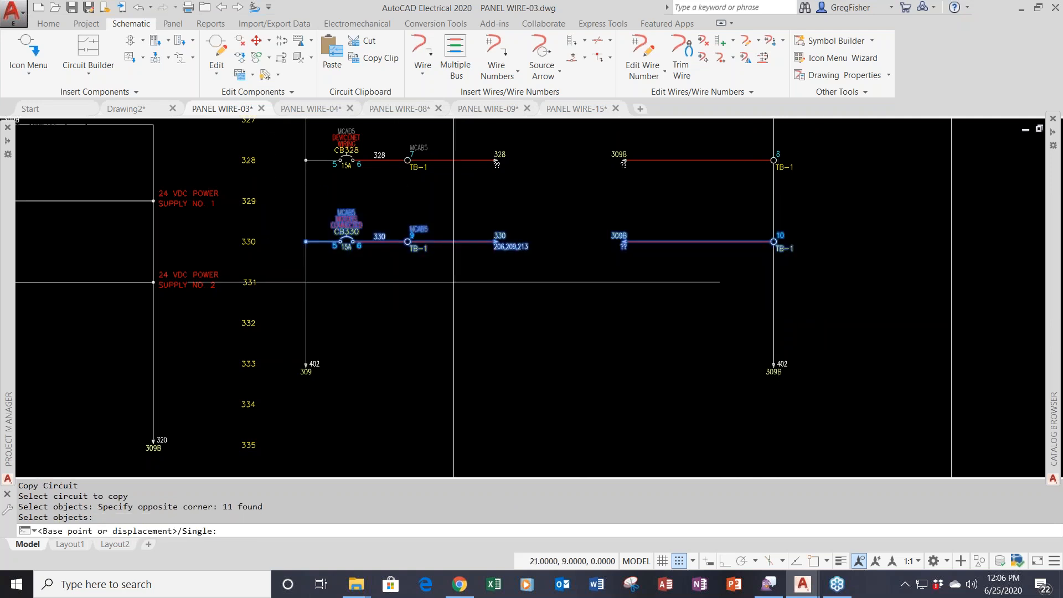
pyautogui.click(408, 241)
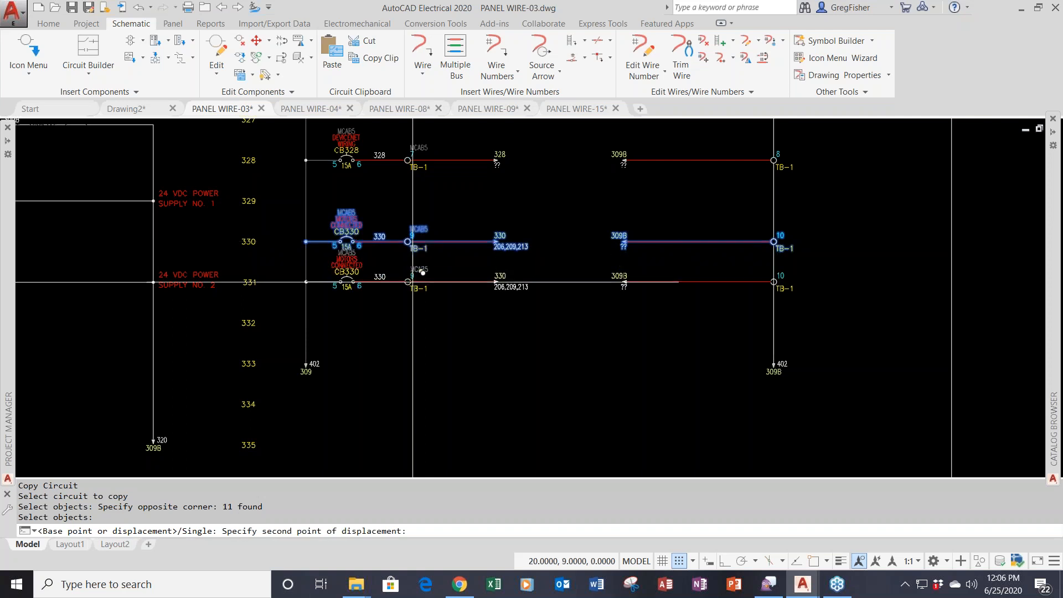
pyautogui.click(423, 313)
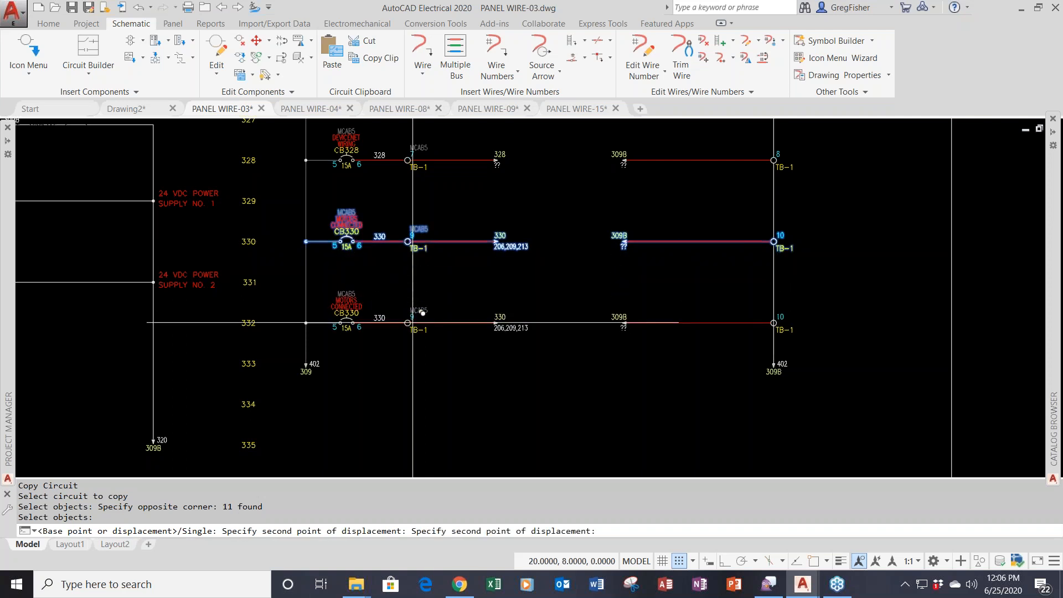
# Finish the circuit copy with increased terminal numbers and erase the copied source arrows
pyautogui.press('Return')
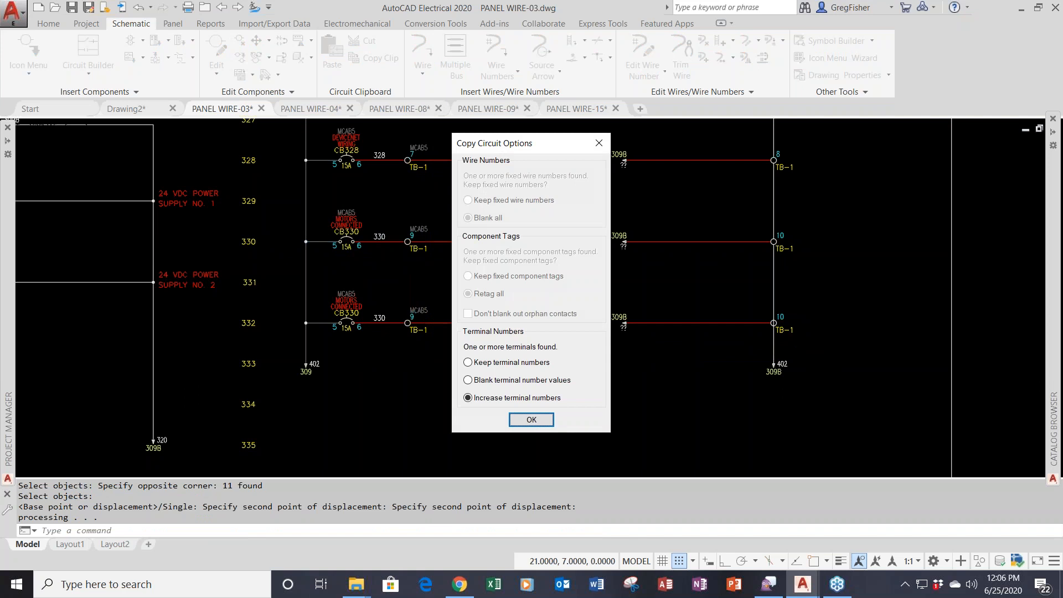
pyautogui.click(525, 422)
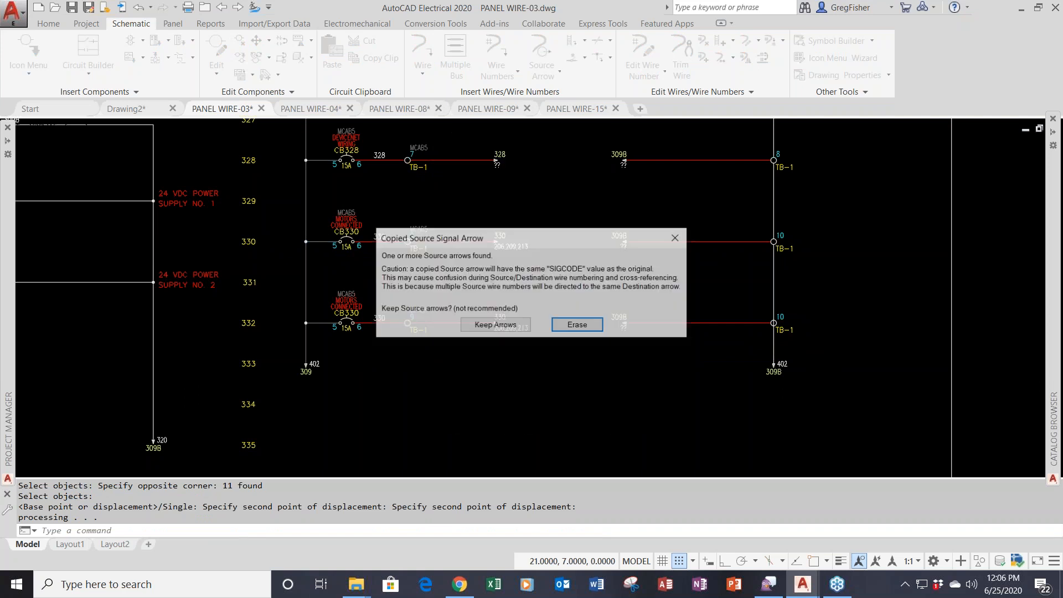
pyautogui.click(578, 325)
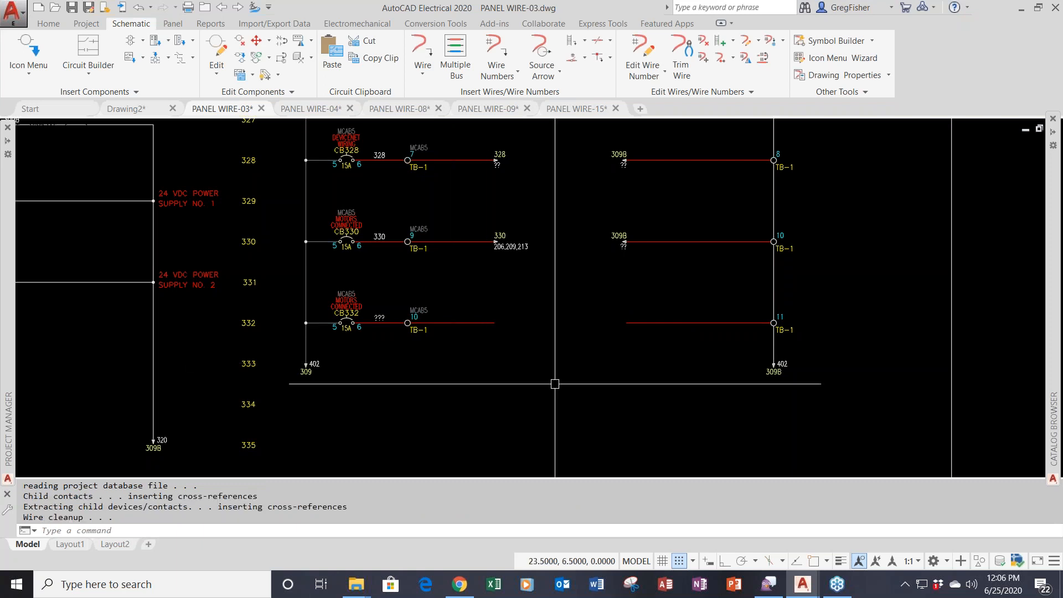
# Set the first description line of the line 332 breaker to WIRES, and retag all wire numbers drawing-wide by line reference
pyautogui.rightClick(352, 303)
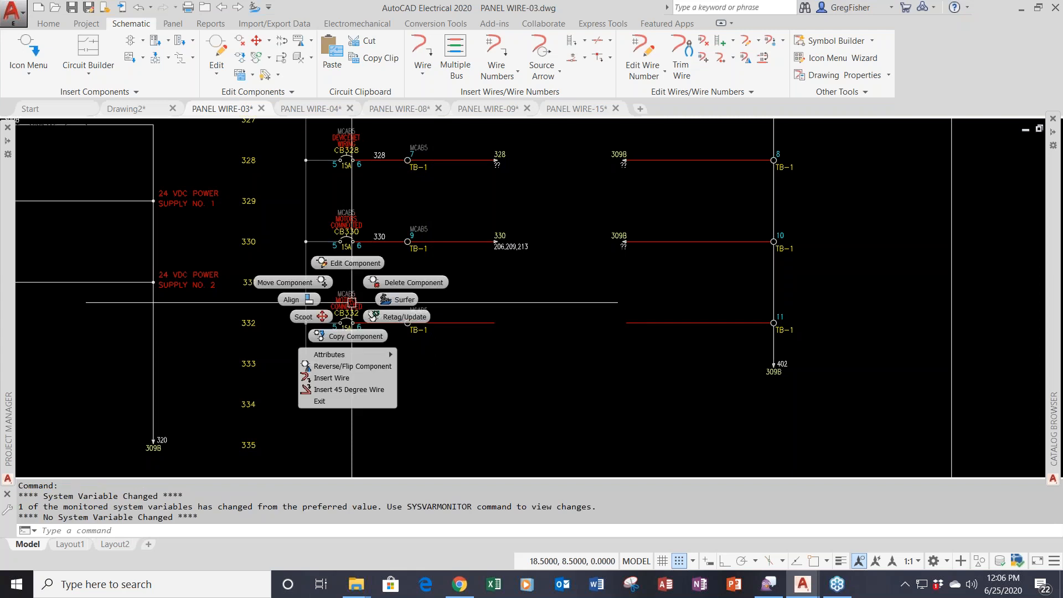
pyautogui.click(353, 263)
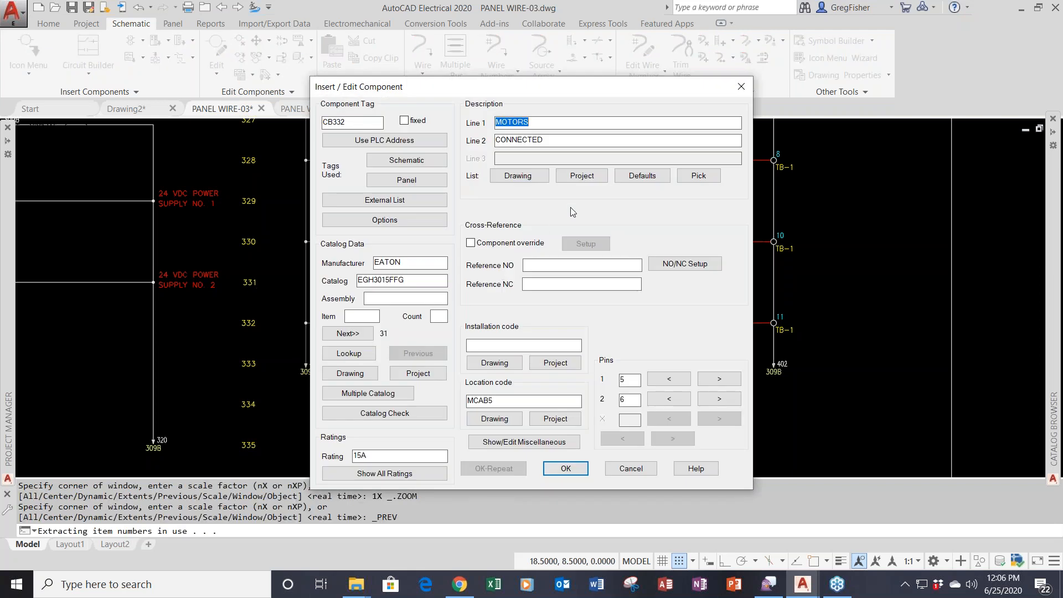
pyautogui.write('WIRES')
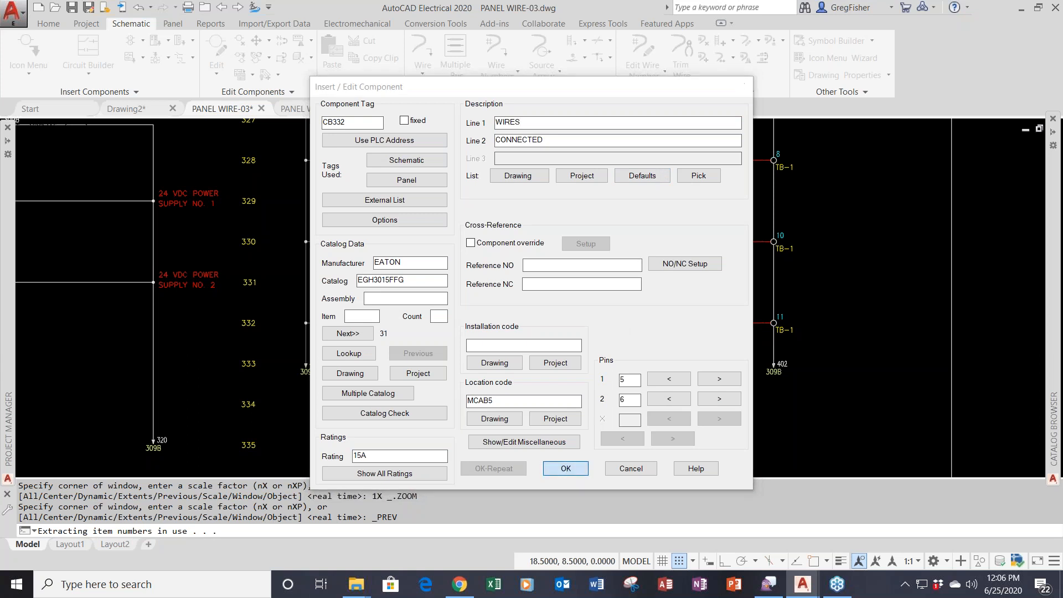
pyautogui.click(566, 468)
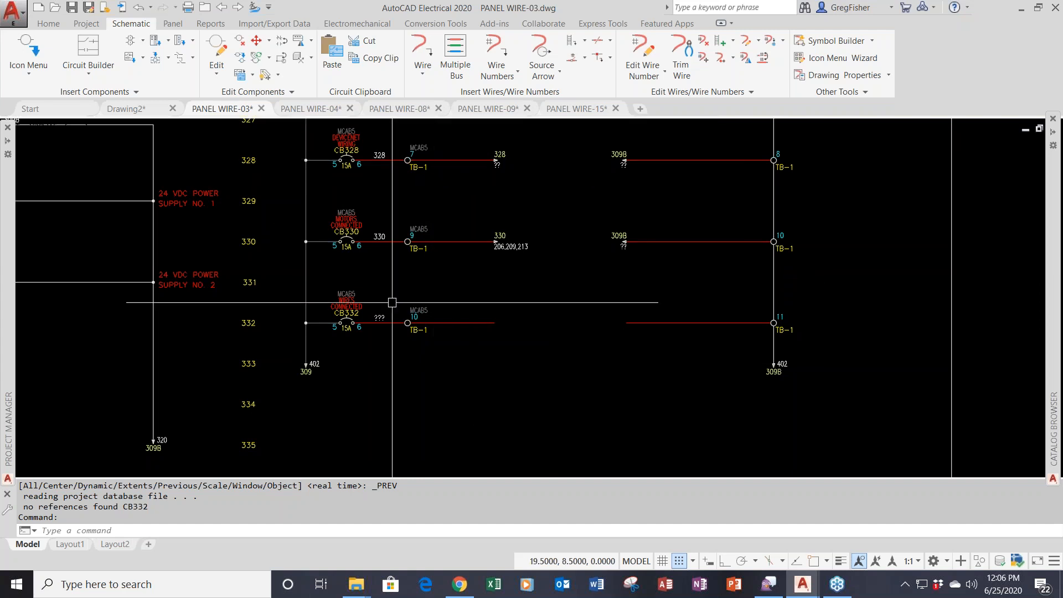
pyautogui.click(500, 46)
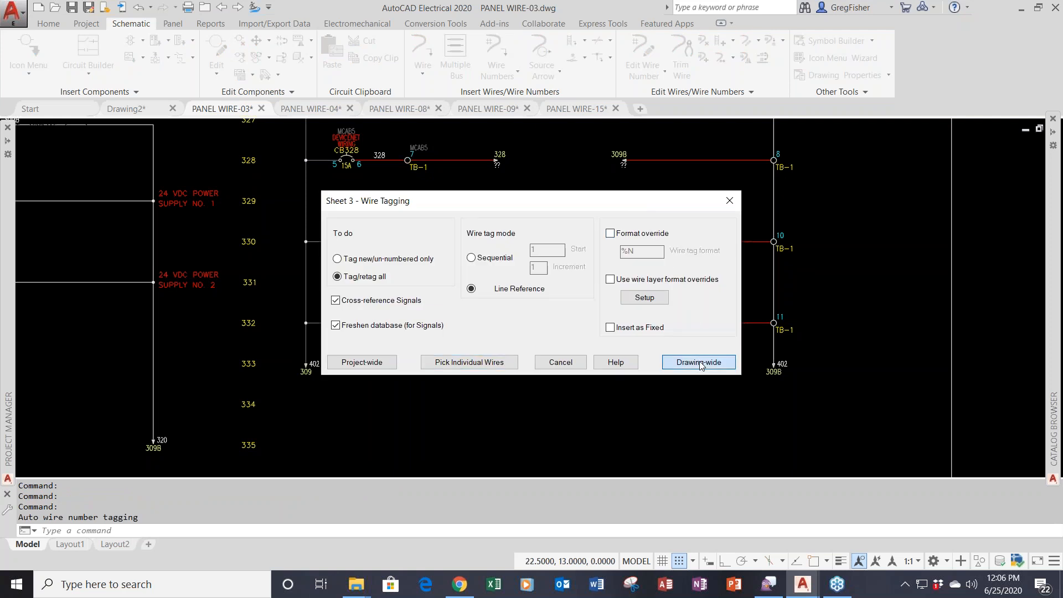
pyautogui.click(699, 363)
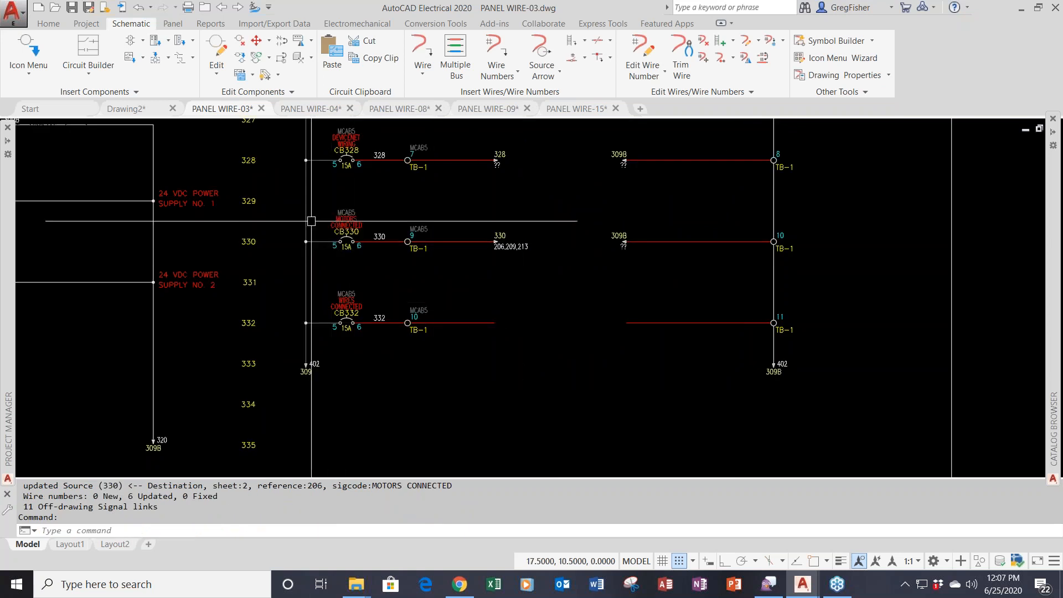
# In PANEL WIRE-04, insert an AB 700-P200A1 control relay coil from the catalog on line 403, directly above light LT404
pyautogui.click(292, 109)
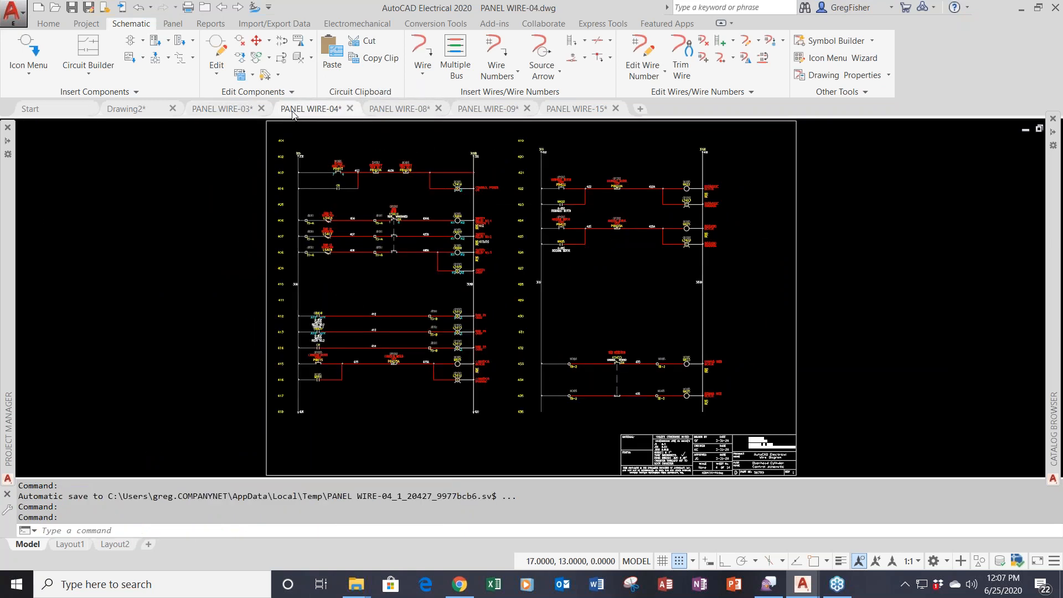
pyautogui.moveTo(5, 205)
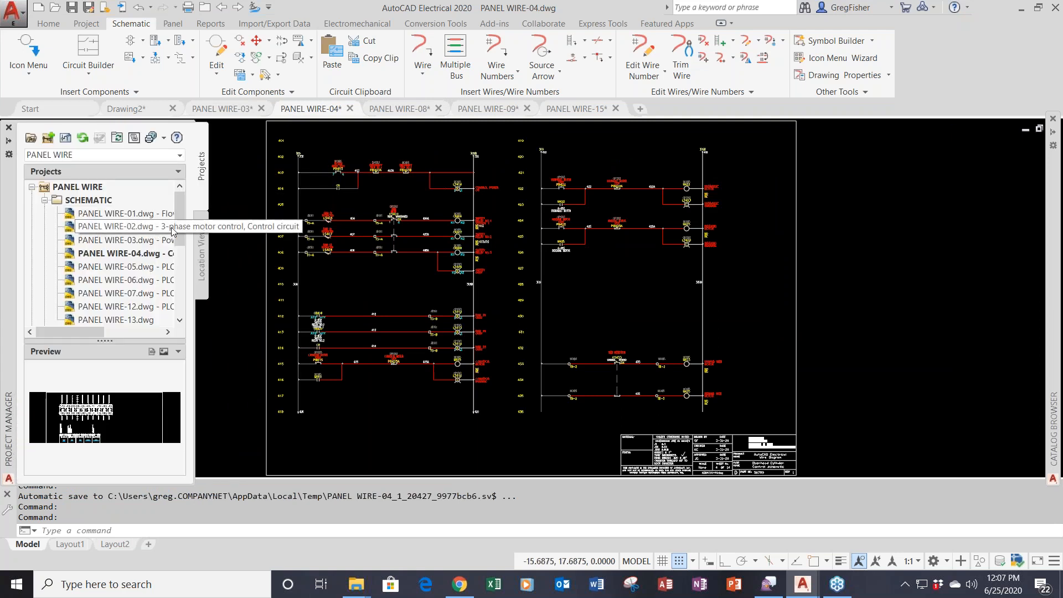
pyautogui.moveTo(180, 231)
pyautogui.mouseDown()
pyautogui.moveTo(178, 273)
pyautogui.moveTo(175, 236)
pyautogui.mouseUp()
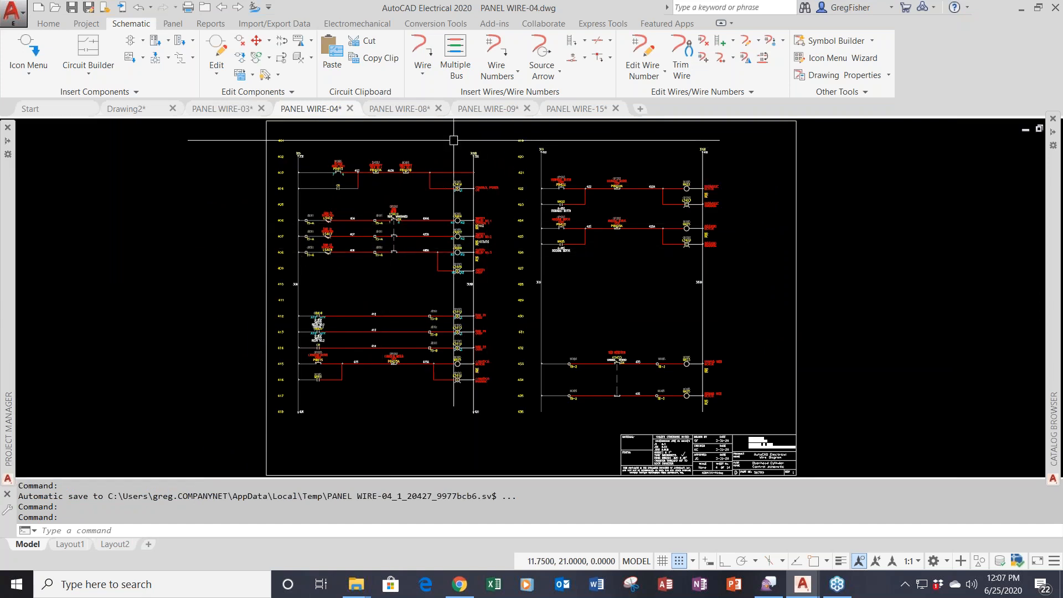
pyautogui.scroll(5, 453, 142)
pyautogui.moveTo(380, 143); pyautogui.dragTo(414, 200, button='middle')
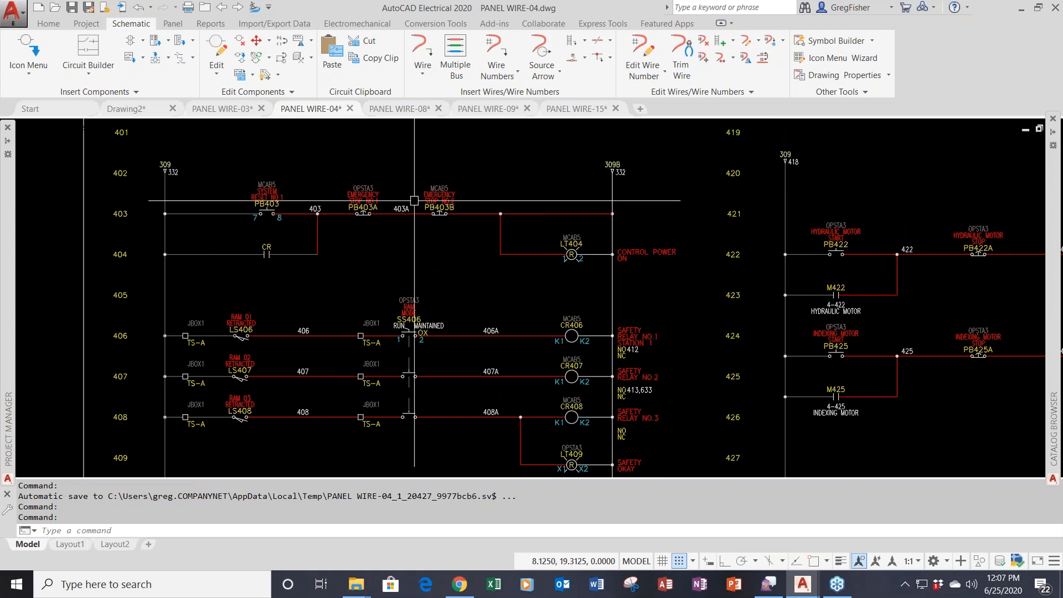
pyautogui.moveTo(1055, 304)
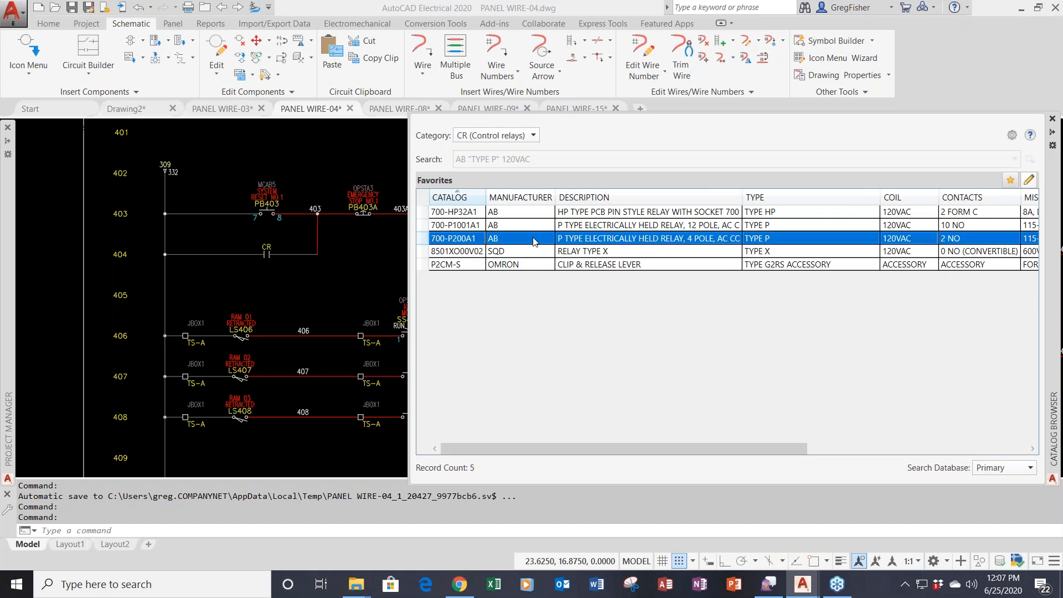
pyautogui.moveTo(532, 239)
pyautogui.click(559, 198)
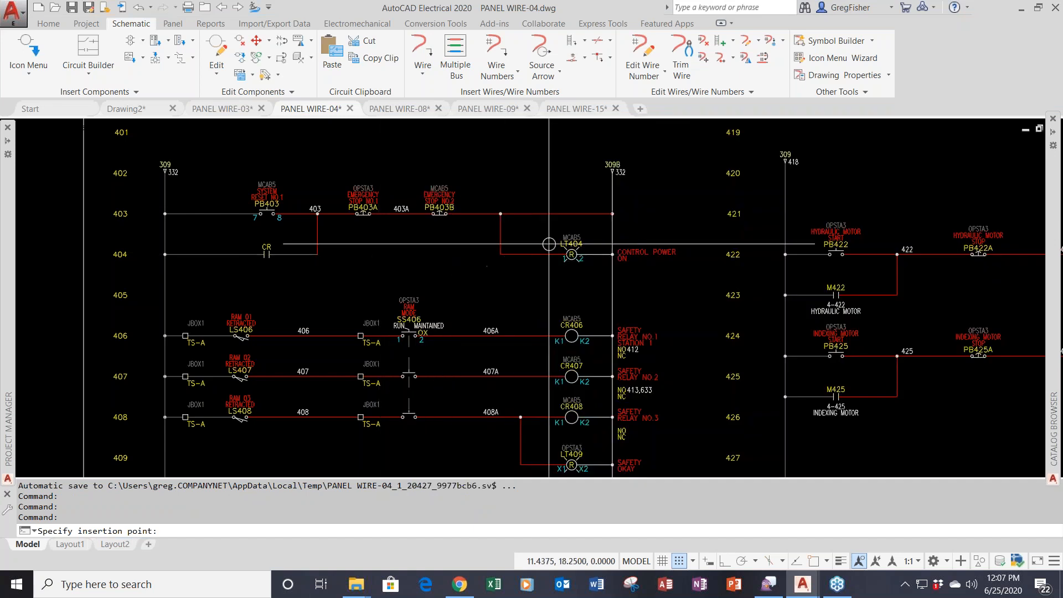
pyautogui.scroll(2, 567, 226)
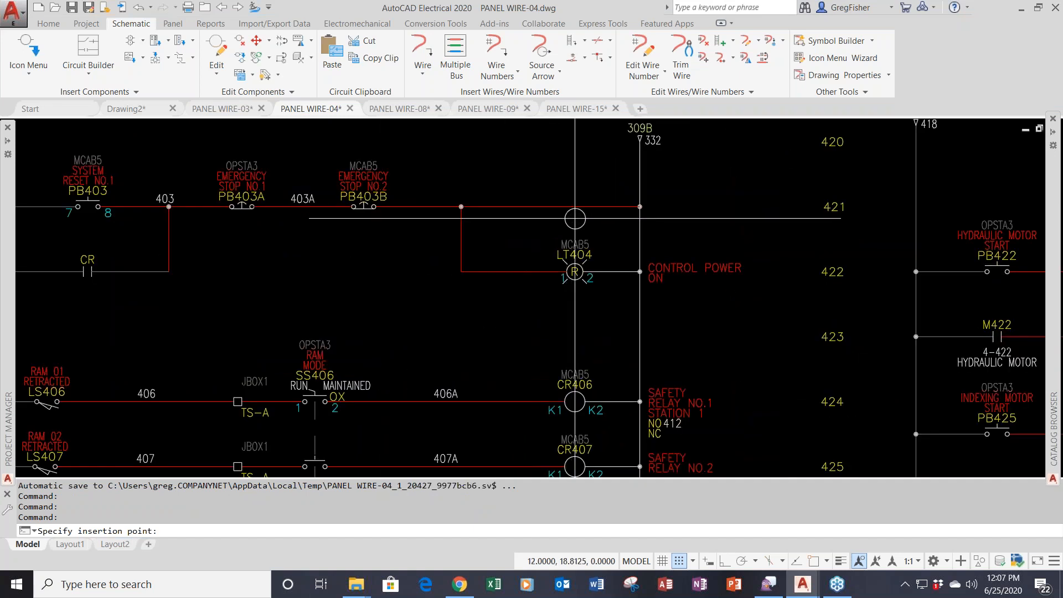
pyautogui.click(574, 206)
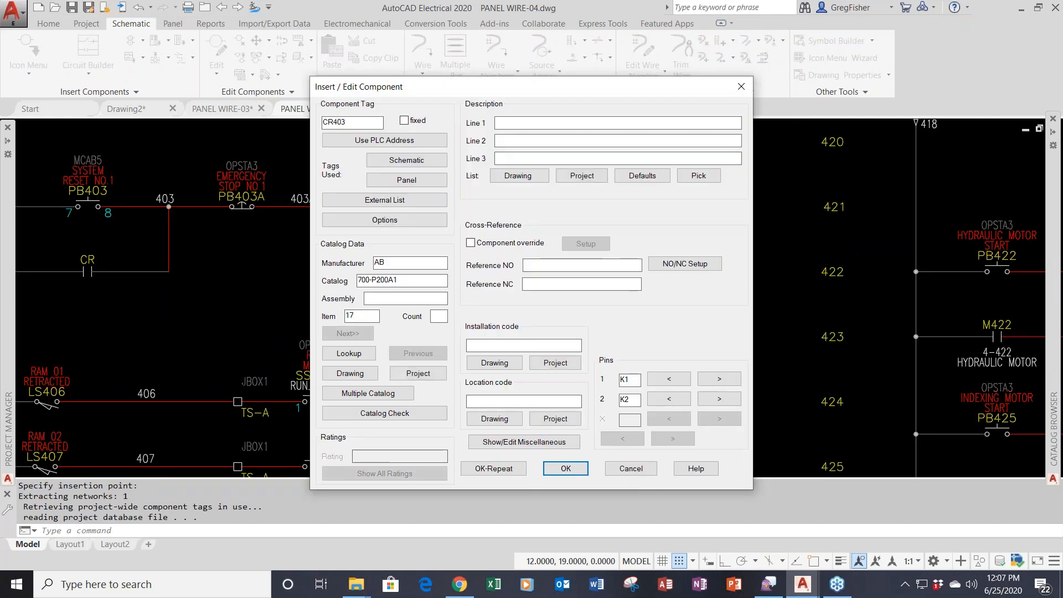
# Describe the new relay coil as MASTER / CONTROL / RELAY on three lines and assign it the project location code MCAB5
pyautogui.write('MASTER')
pyautogui.write('CONTRO')
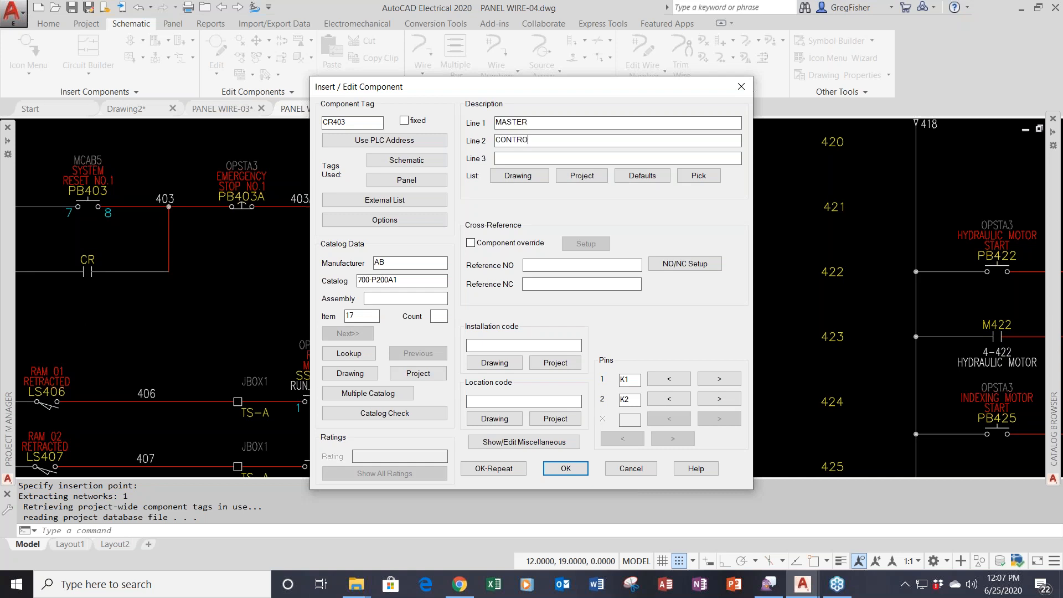
pyautogui.write('LREL')
pyautogui.press('BackSpace')
pyautogui.press('BackSpace')
pyautogui.write('RELAY')
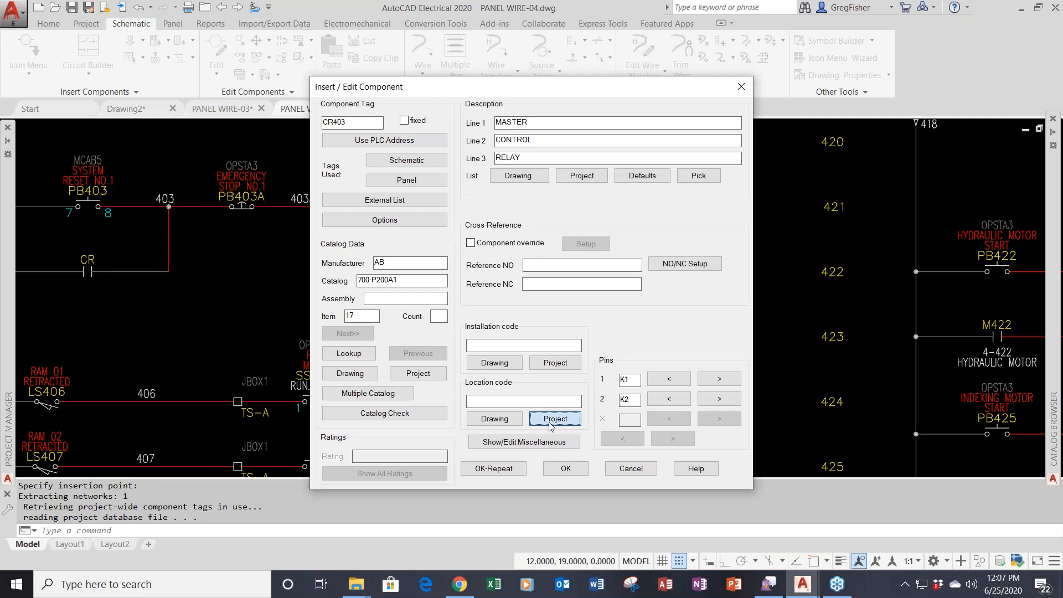
pyautogui.press('Return')
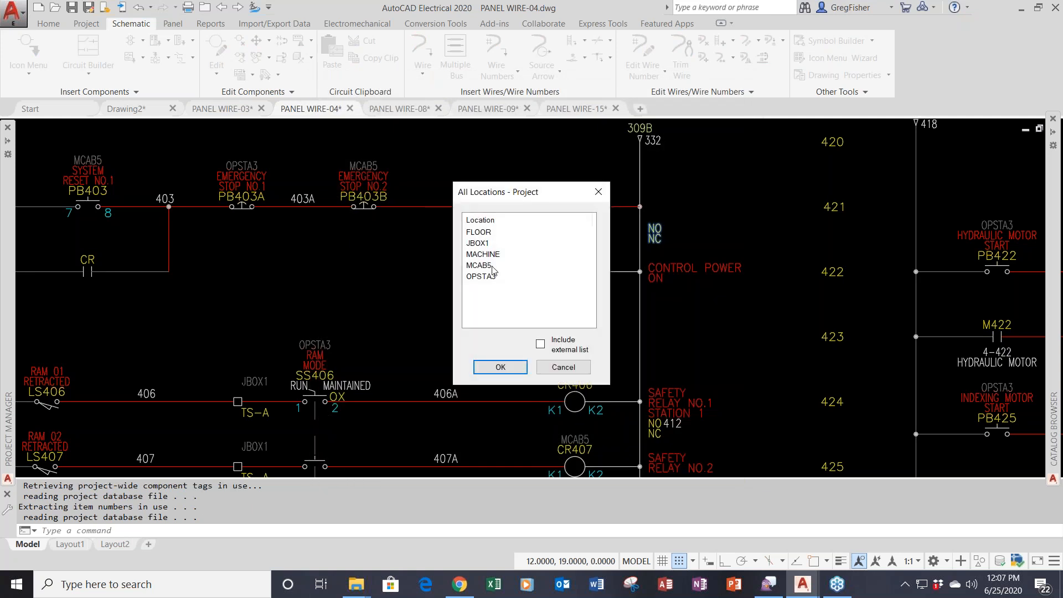
pyautogui.click(490, 271)
pyautogui.click(513, 368)
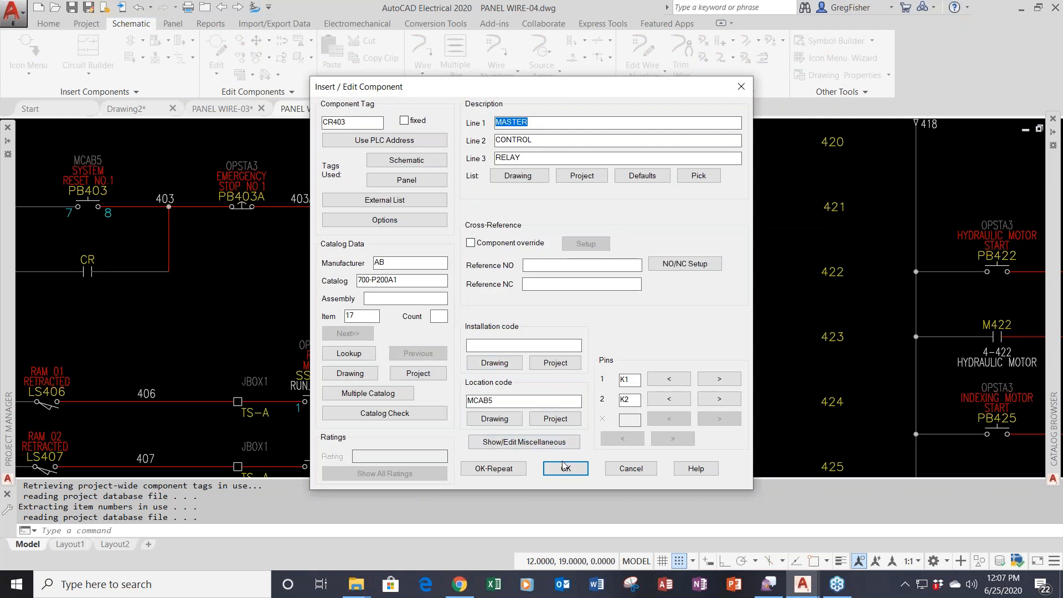
pyautogui.click(565, 469)
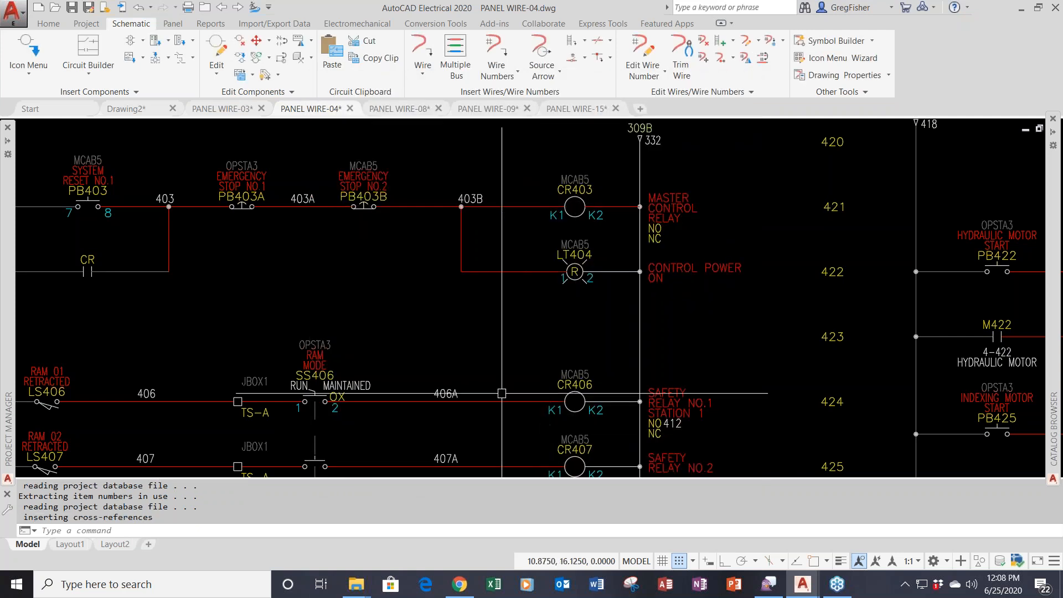
# Link the untagged CR contact on line 404 to parent relay coil CR403, with pins A1X and A1Y
pyautogui.moveTo(502, 389); pyautogui.dragTo(669, 392, button='middle')
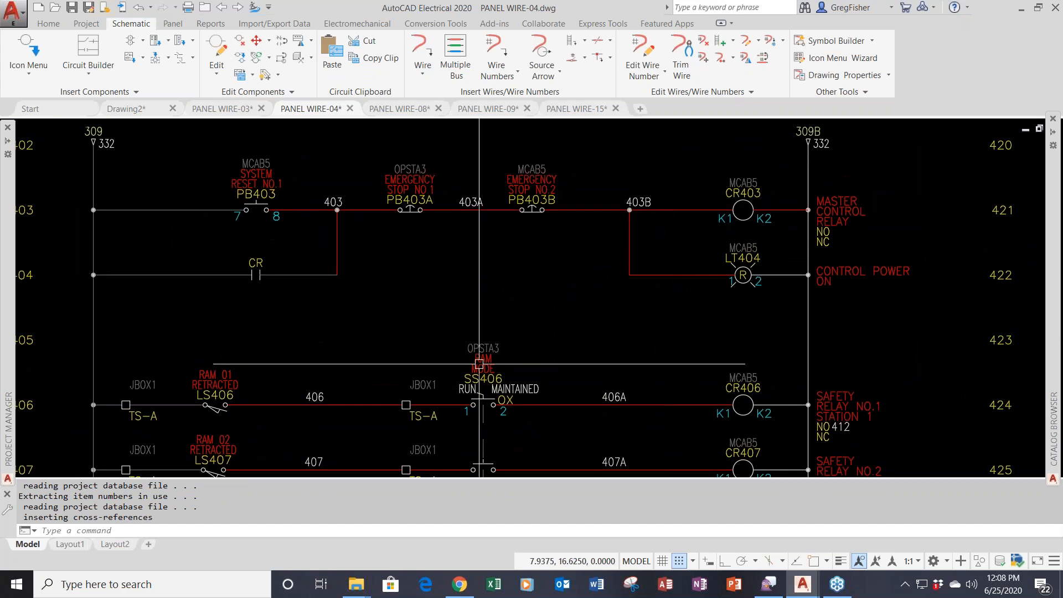
pyautogui.rightClick(260, 263)
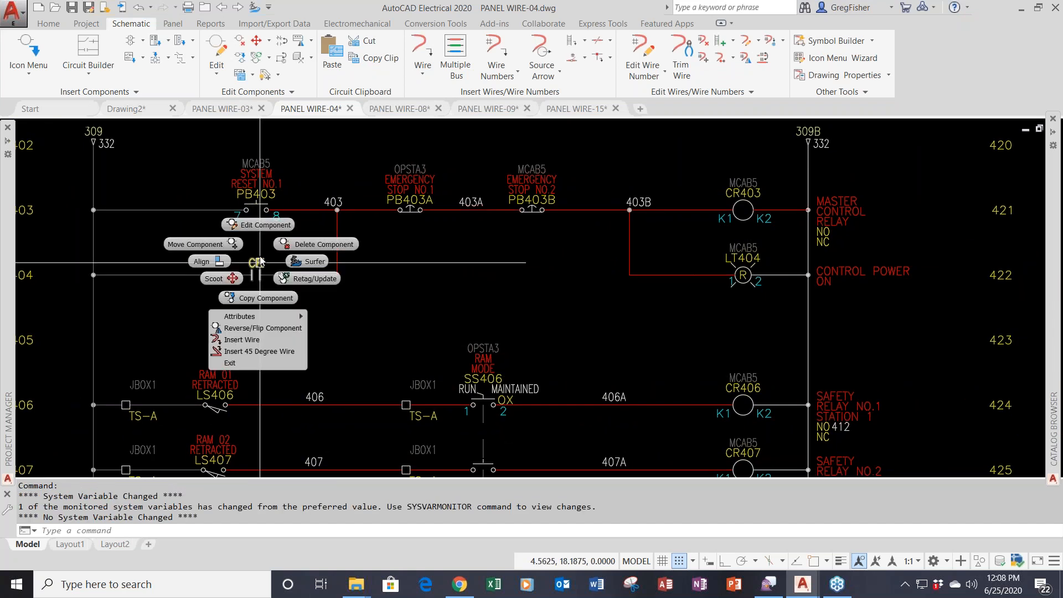
pyautogui.click(273, 226)
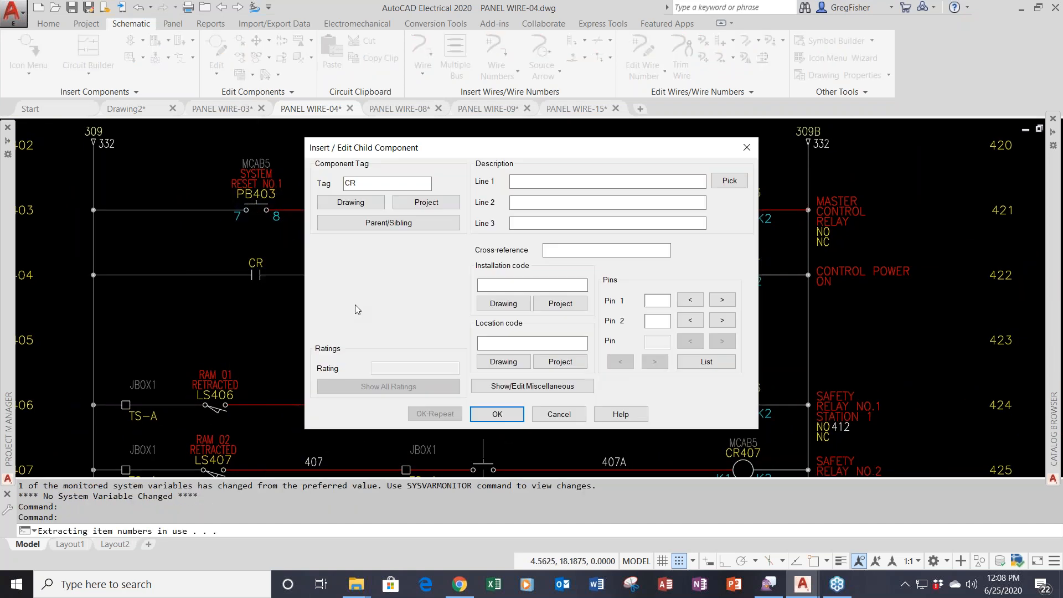
pyautogui.click(411, 228)
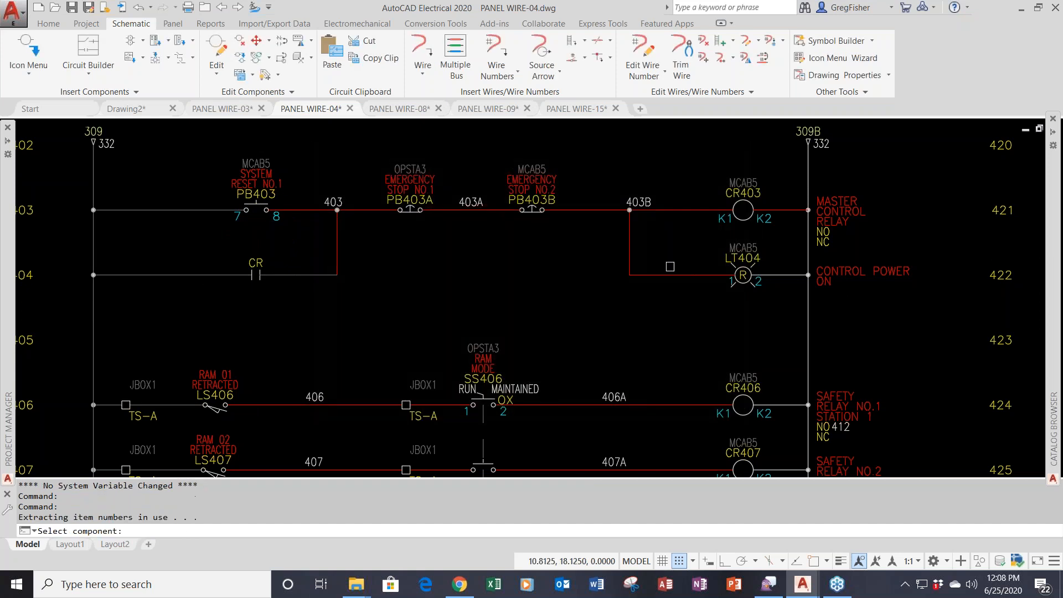
pyautogui.click(755, 202)
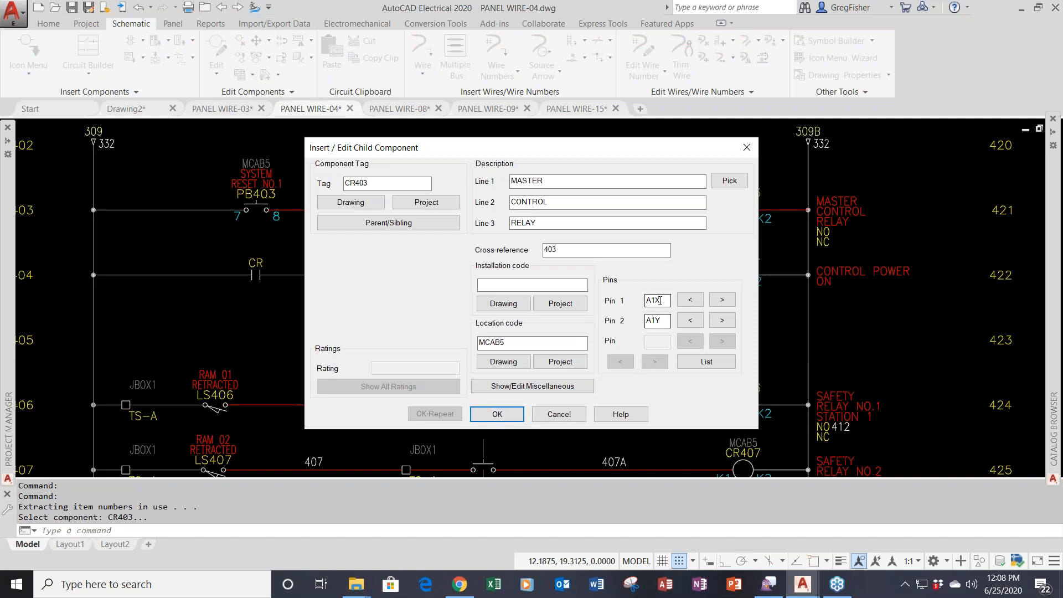
pyautogui.moveTo(666, 301); pyautogui.dragTo(632, 317)
pyautogui.moveTo(660, 320); pyautogui.dragTo(646, 323)
pyautogui.click(497, 414)
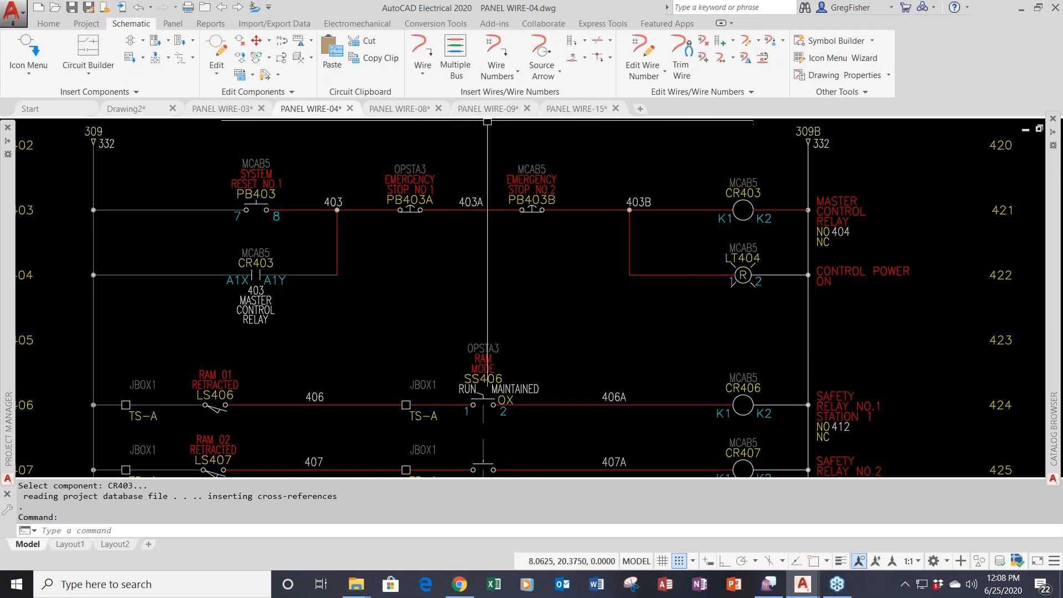
# In PANEL WIRE-09, extract the schematic component list for panel insertion from all project drawings, covering all location codes
pyautogui.click(488, 114)
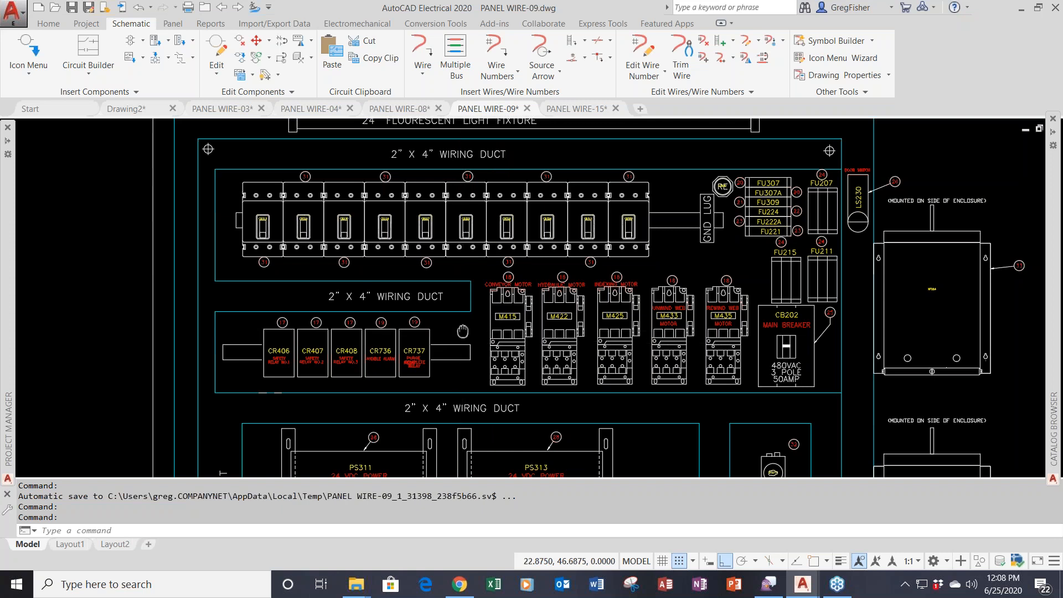
pyautogui.moveTo(463, 331); pyautogui.dragTo(410, 331, button='middle')
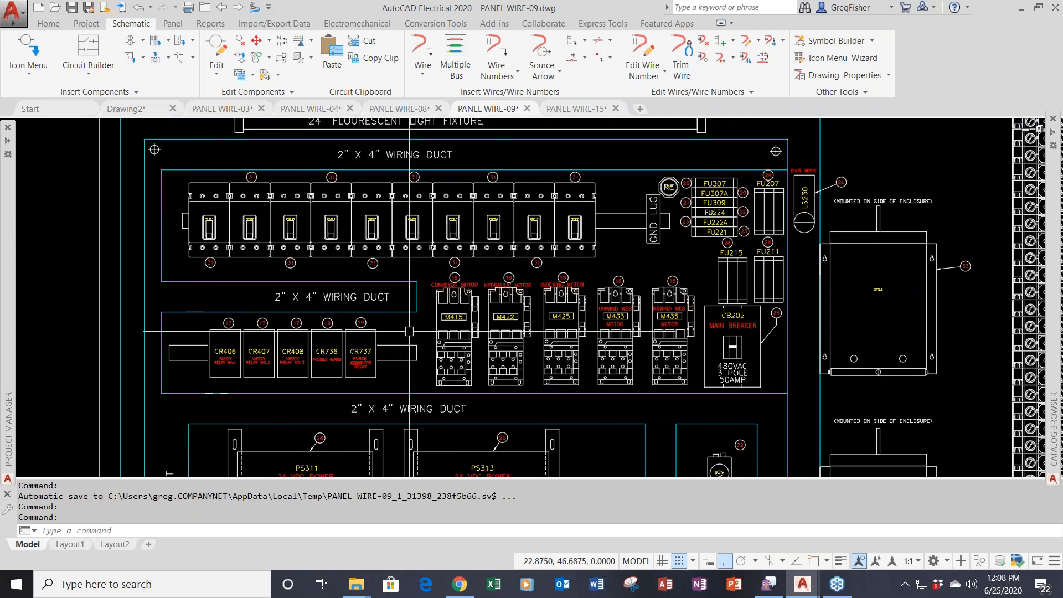
pyautogui.scroll(-3, 409, 331)
pyautogui.moveTo(409, 331); pyautogui.dragTo(371, 308, button='middle')
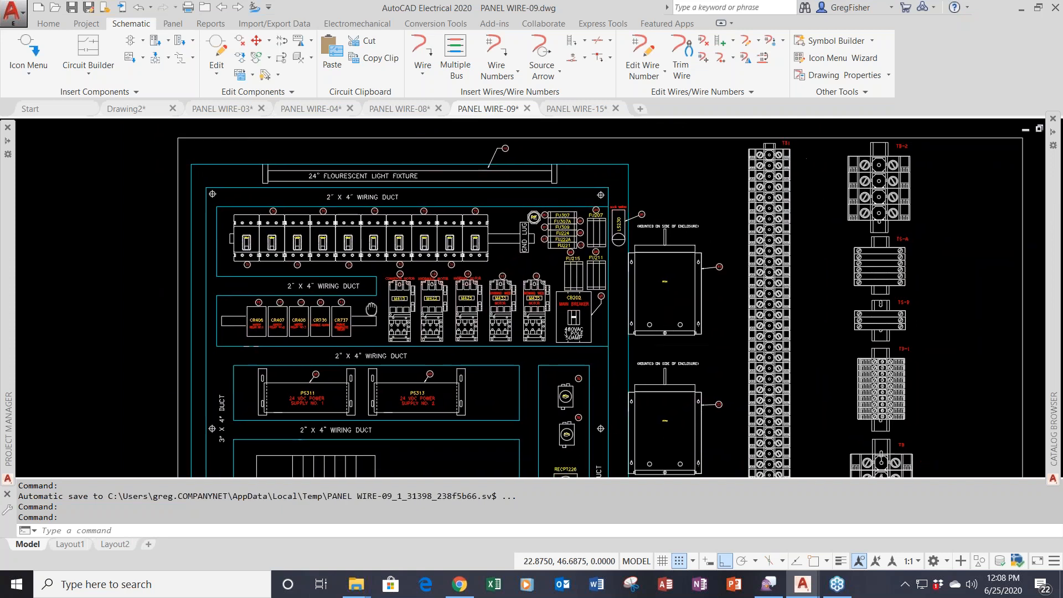
pyautogui.click(173, 24)
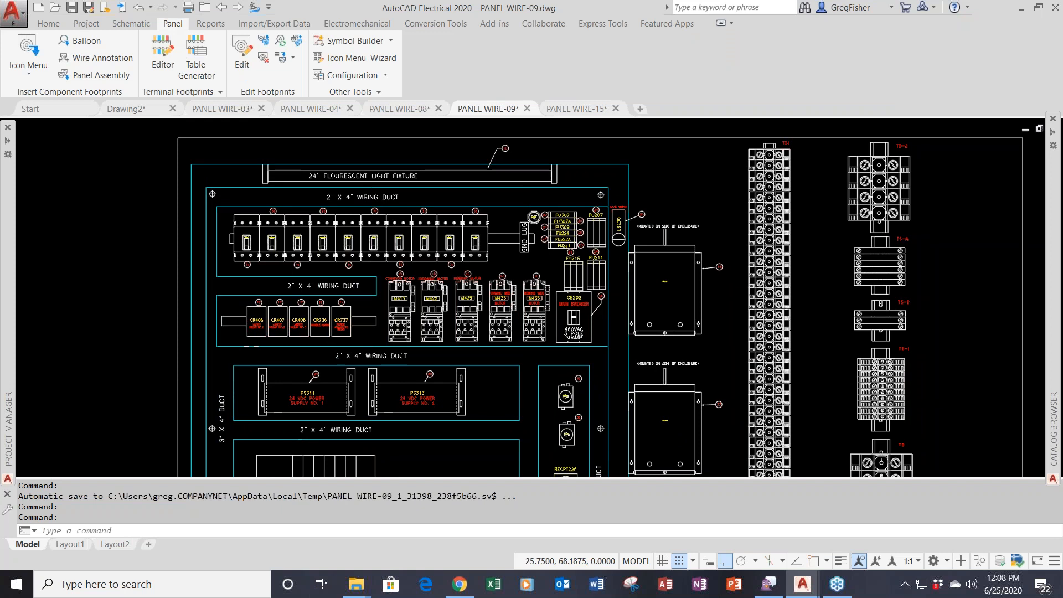
pyautogui.click(28, 77)
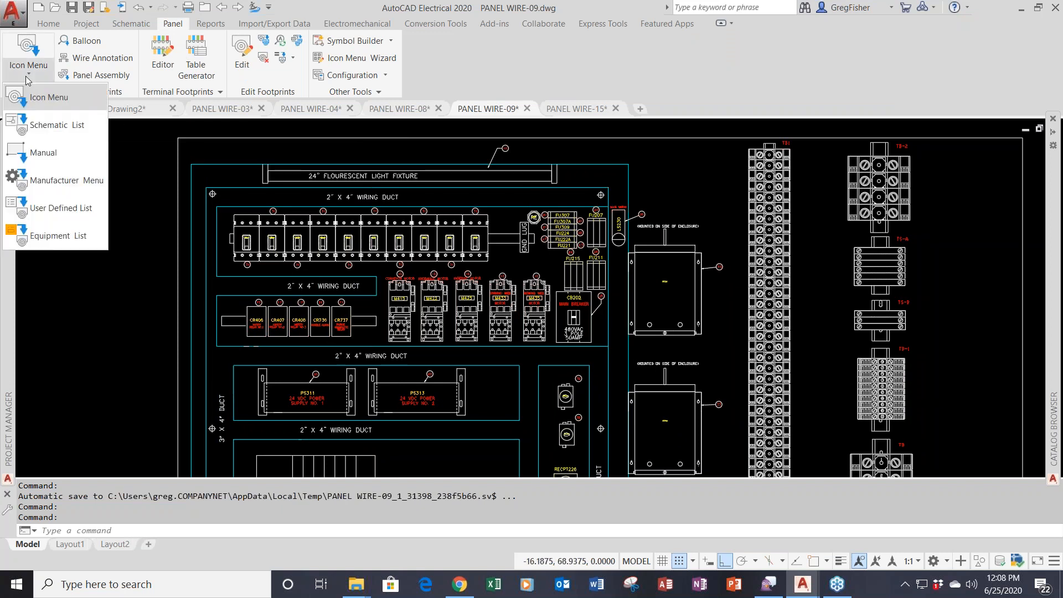
pyautogui.click(53, 129)
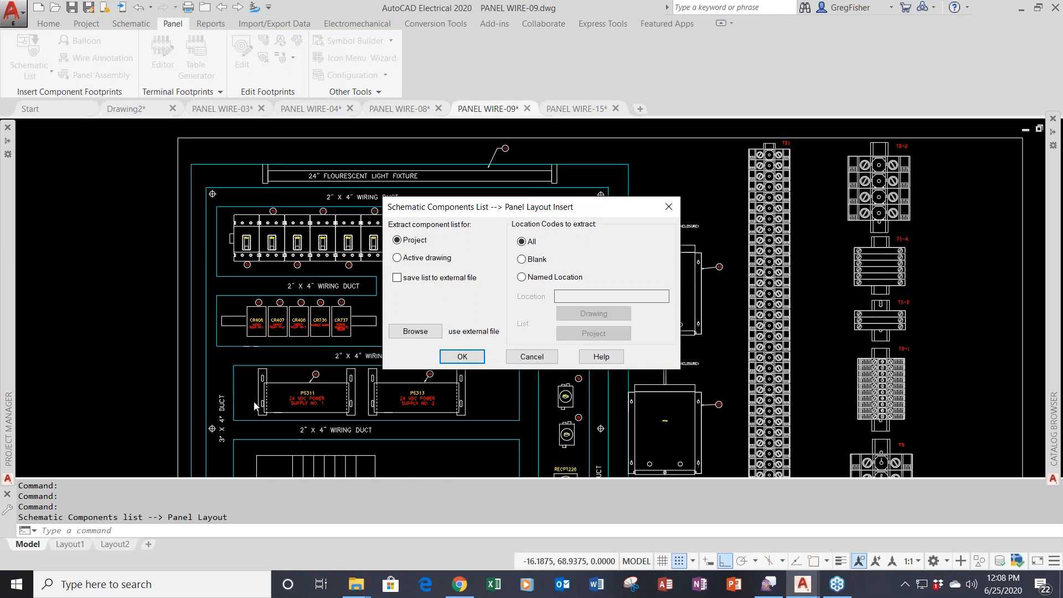
pyautogui.click(463, 357)
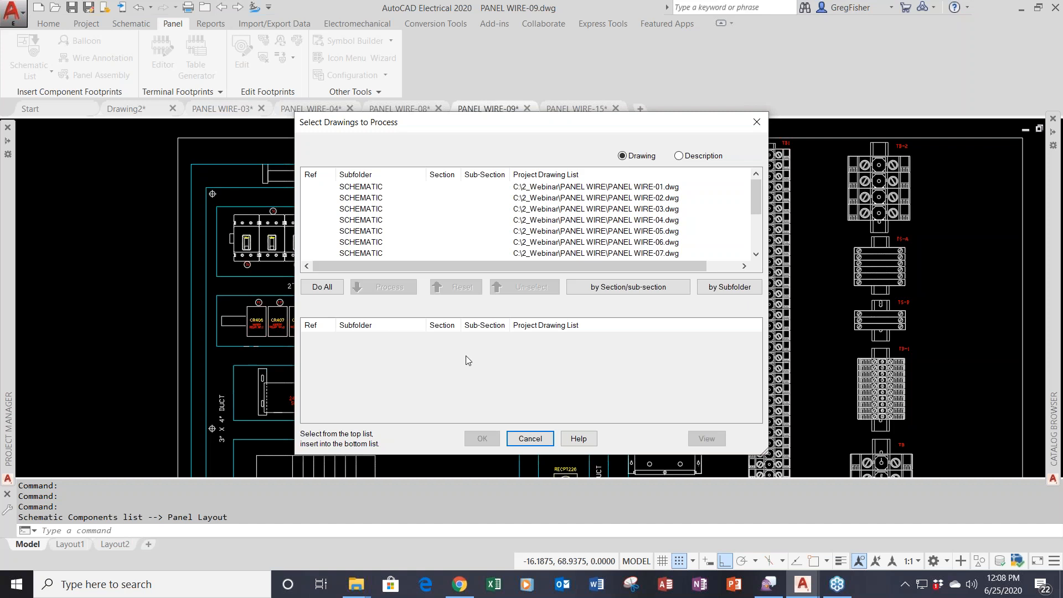
pyautogui.click(322, 287)
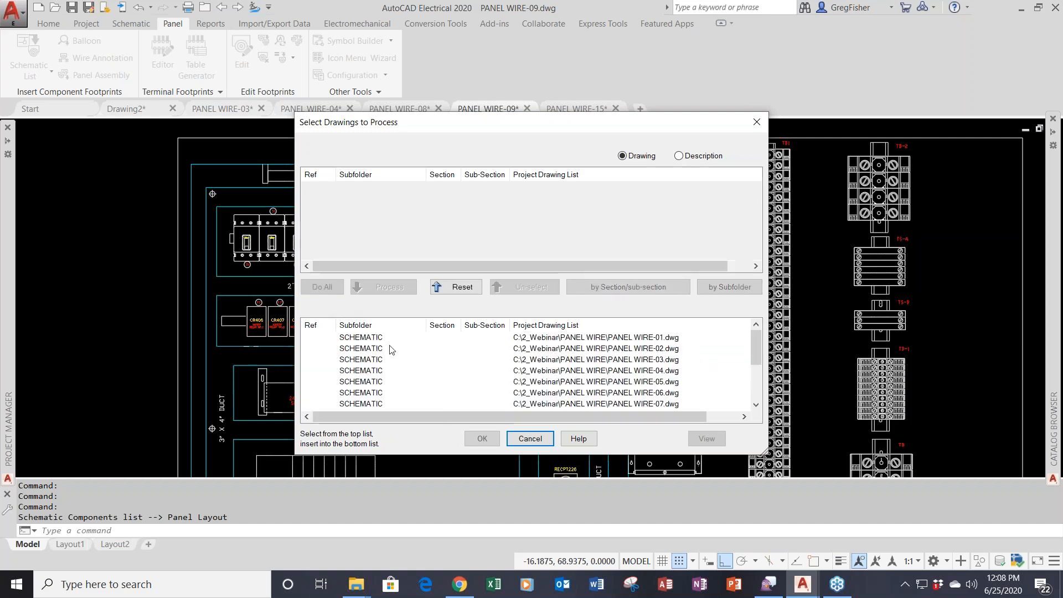
pyautogui.click(470, 438)
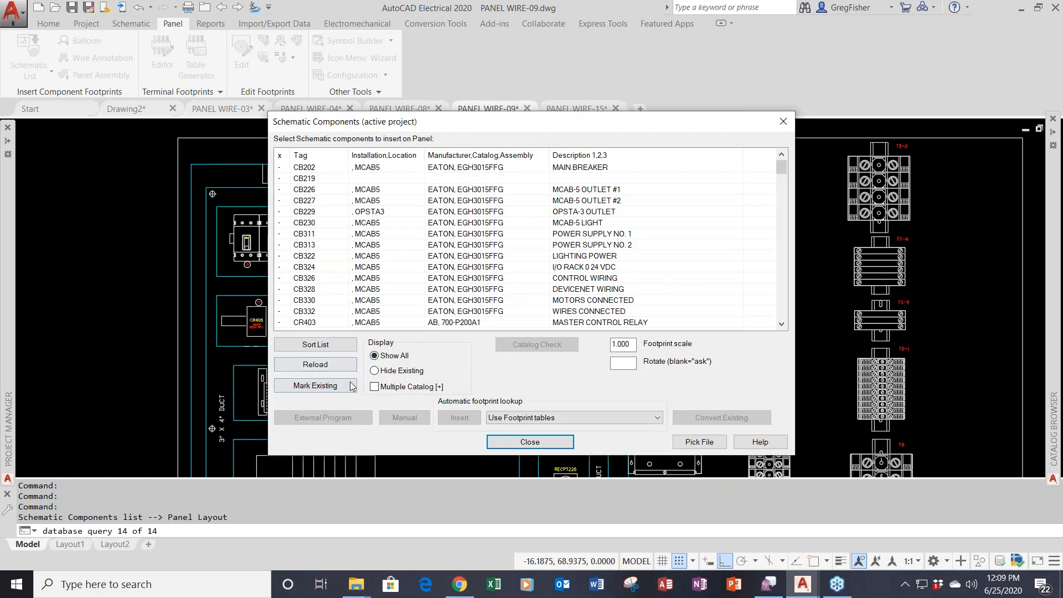
# Sort the schematic component list alphanumerically by tag name, mark the existing components and hide them from the list
pyautogui.click(334, 345)
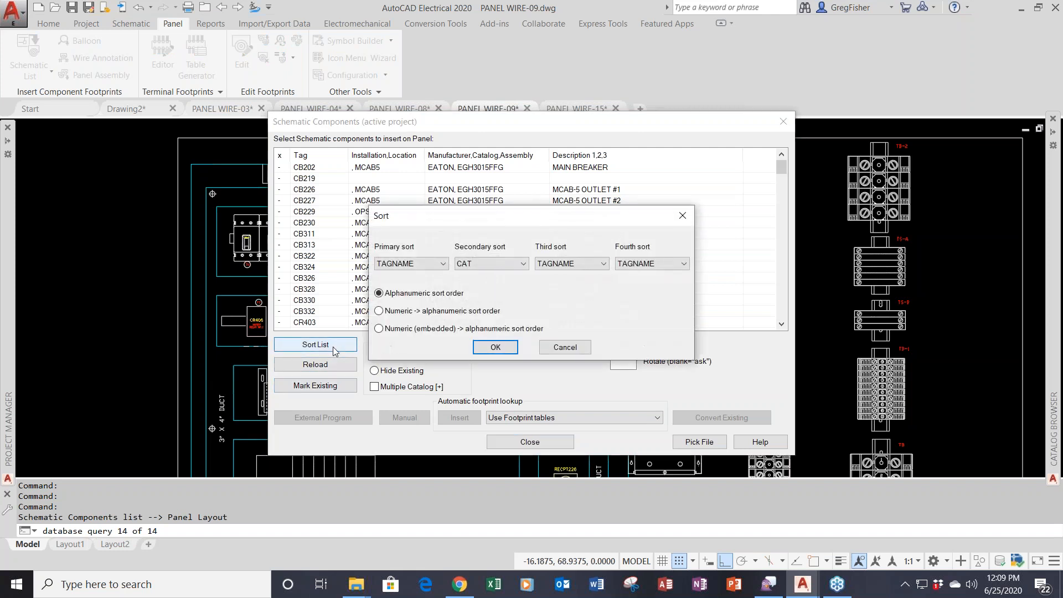
pyautogui.click(490, 347)
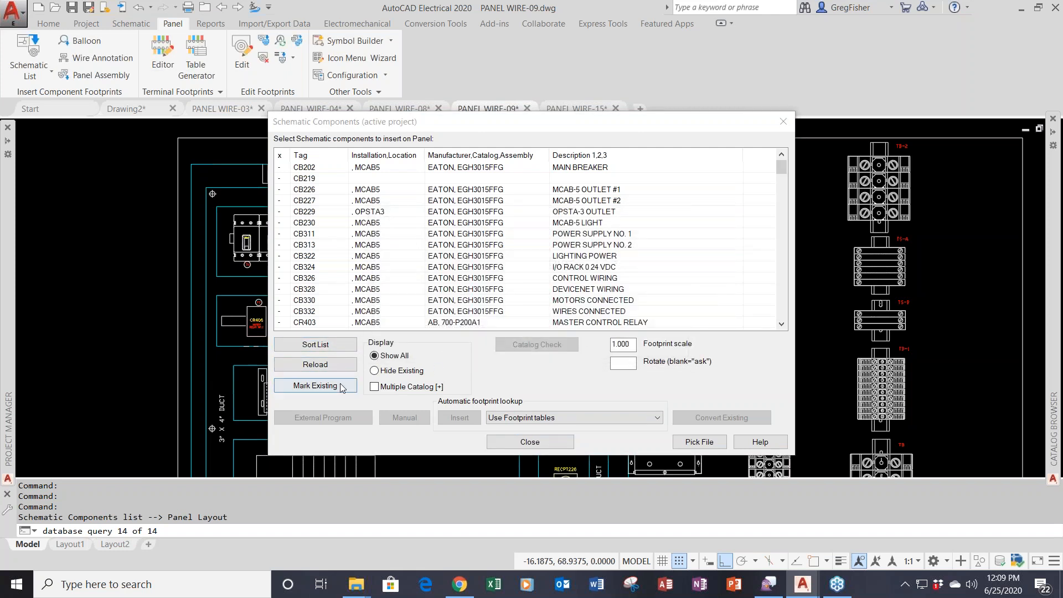
pyautogui.click(340, 386)
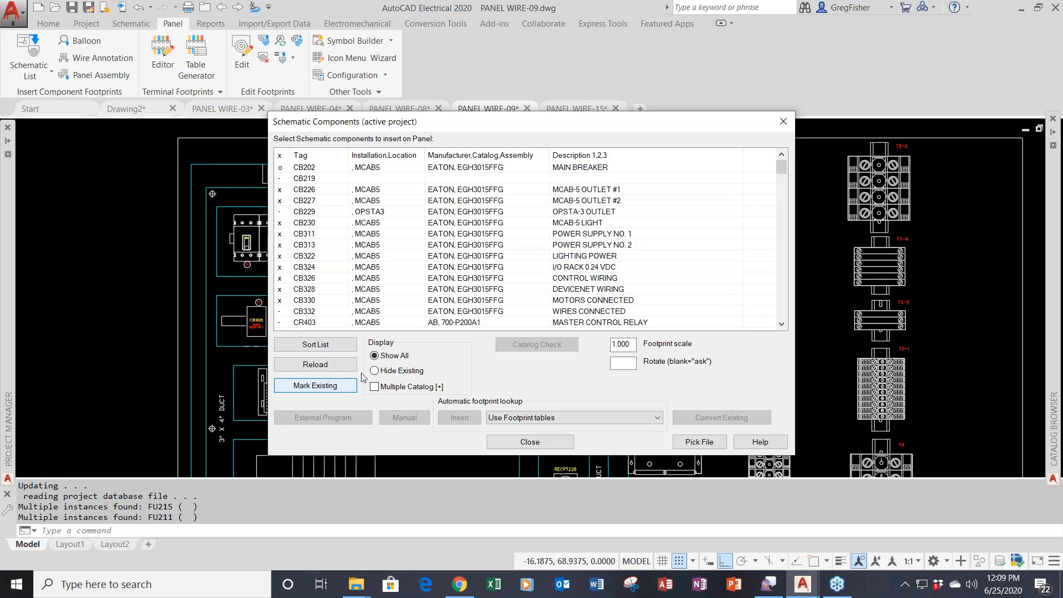
pyautogui.click(375, 371)
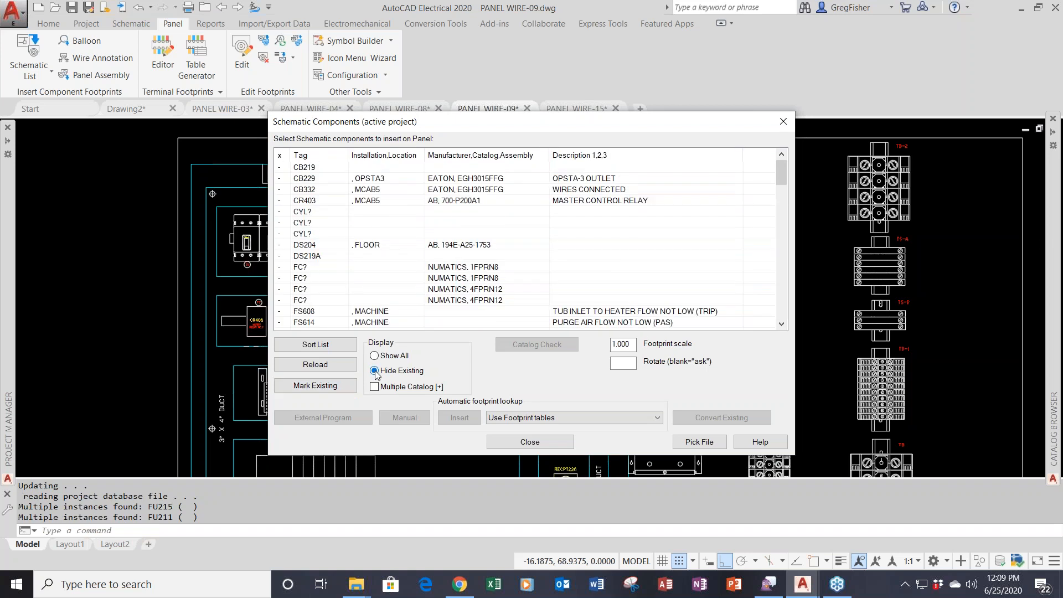
# Insert the CB332 footprint at 0 rotation at the open end of the circuit breaker row, beside the ground lug, keeping its schematic data
pyautogui.click(390, 191)
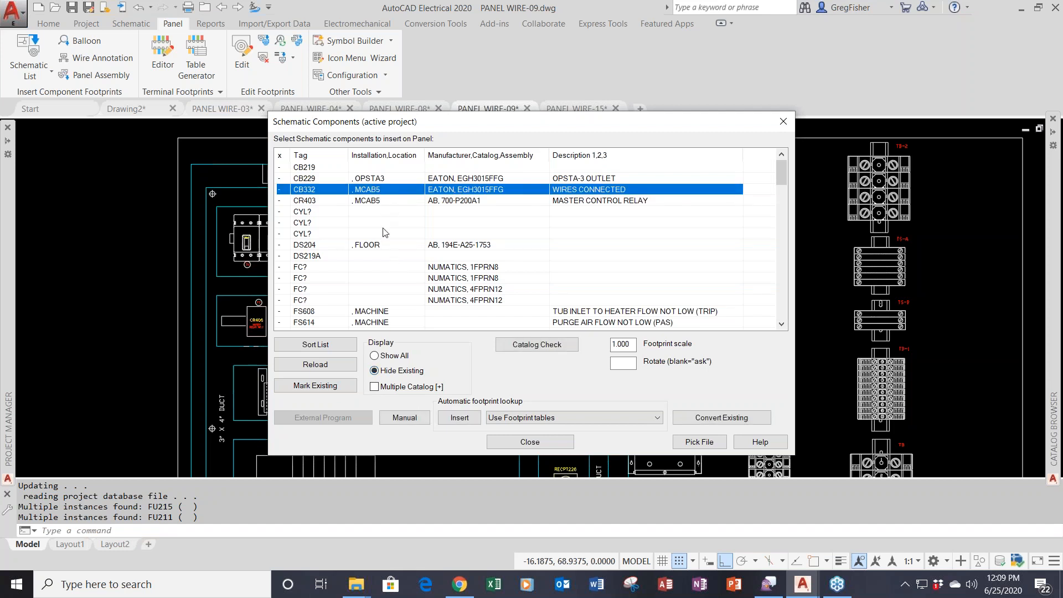
pyautogui.click(382, 201)
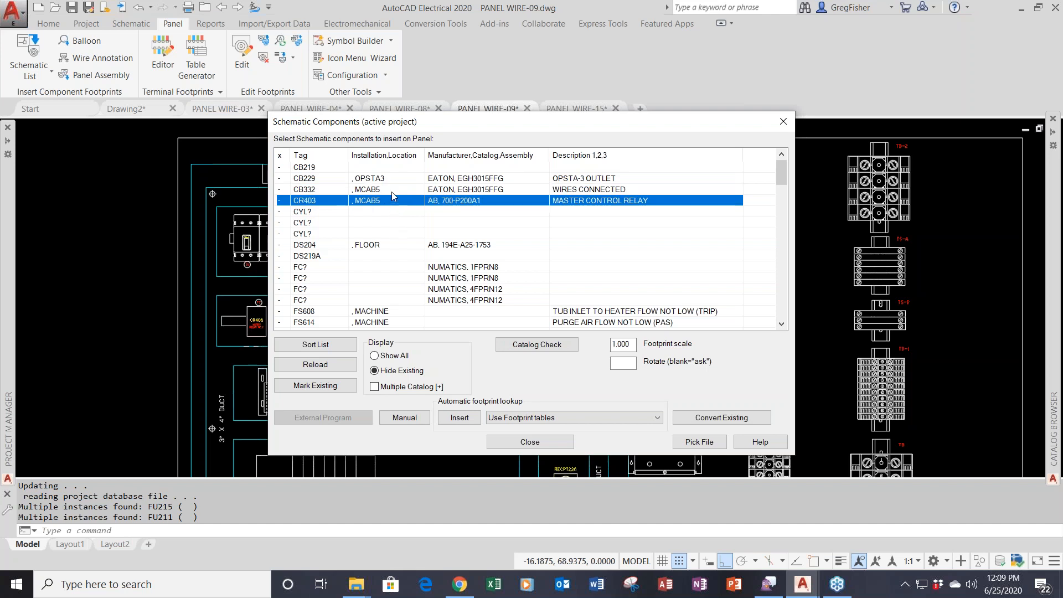
pyautogui.click(392, 190)
pyautogui.click(623, 364)
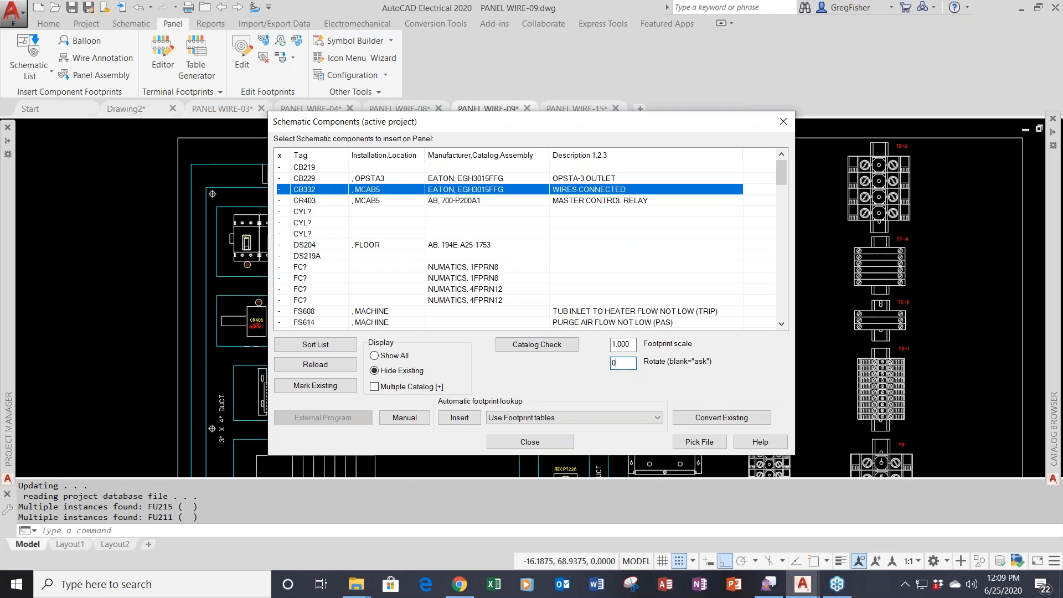
pyautogui.click(459, 418)
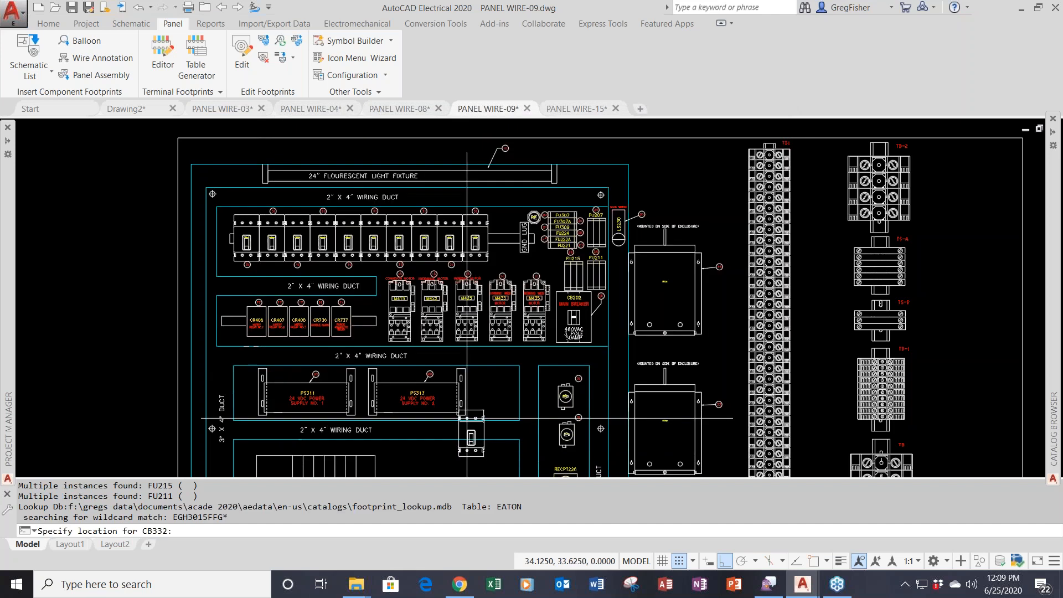
pyautogui.scroll(4, 499, 242)
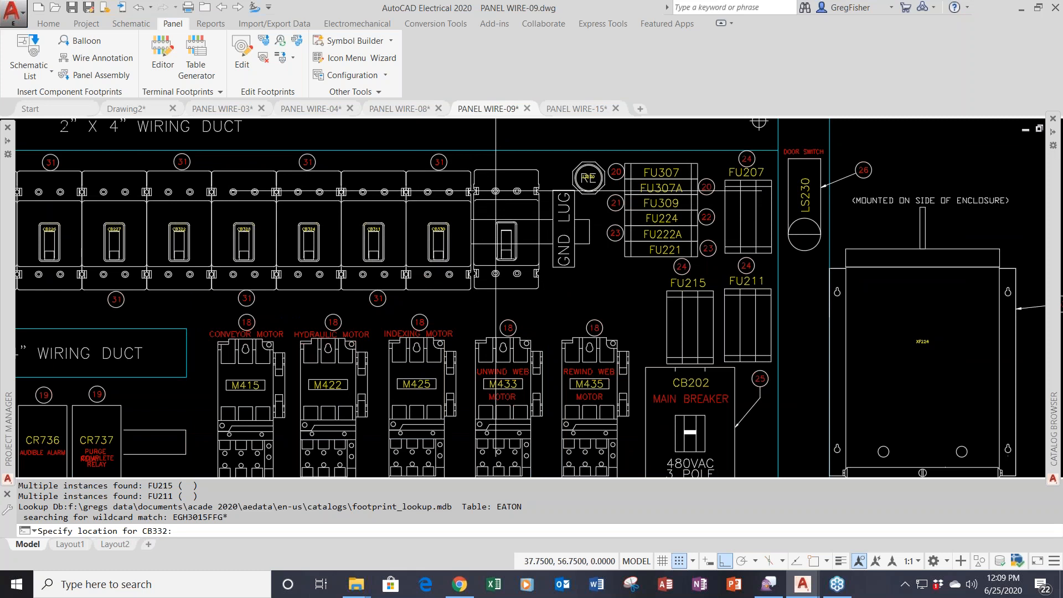
pyautogui.click(495, 191)
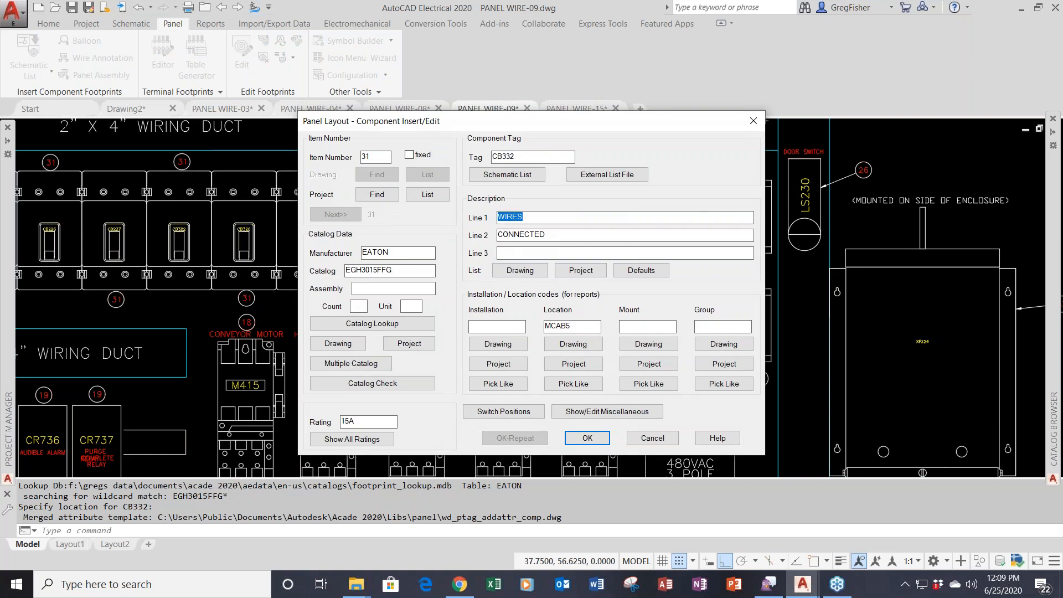
pyautogui.click(588, 438)
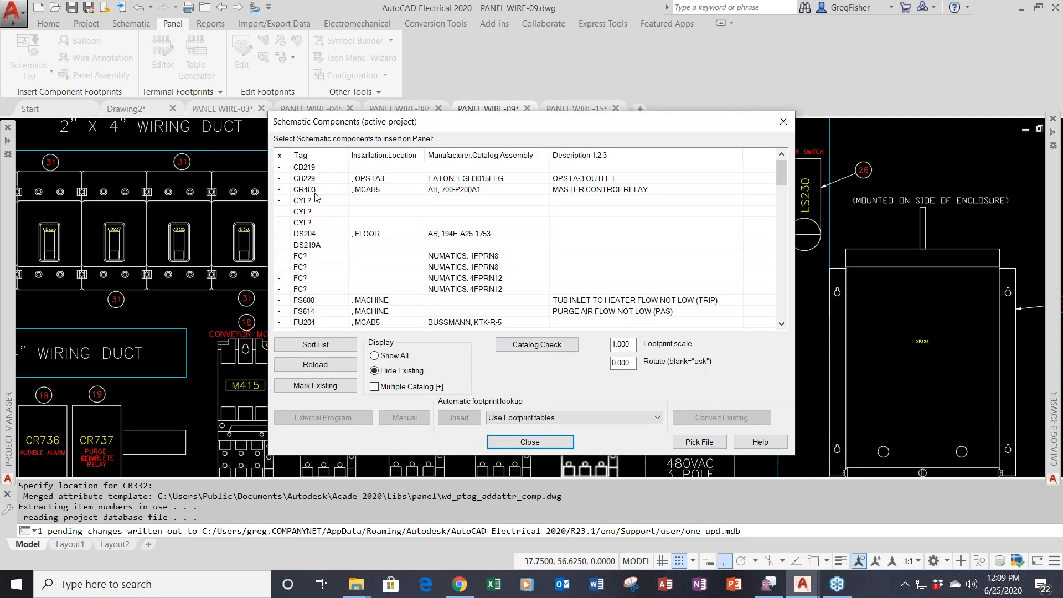
# Insert the footprint of master control relay CR403 on the DIN rail directly beside CR406, keeping its schematic data
pyautogui.click(315, 191)
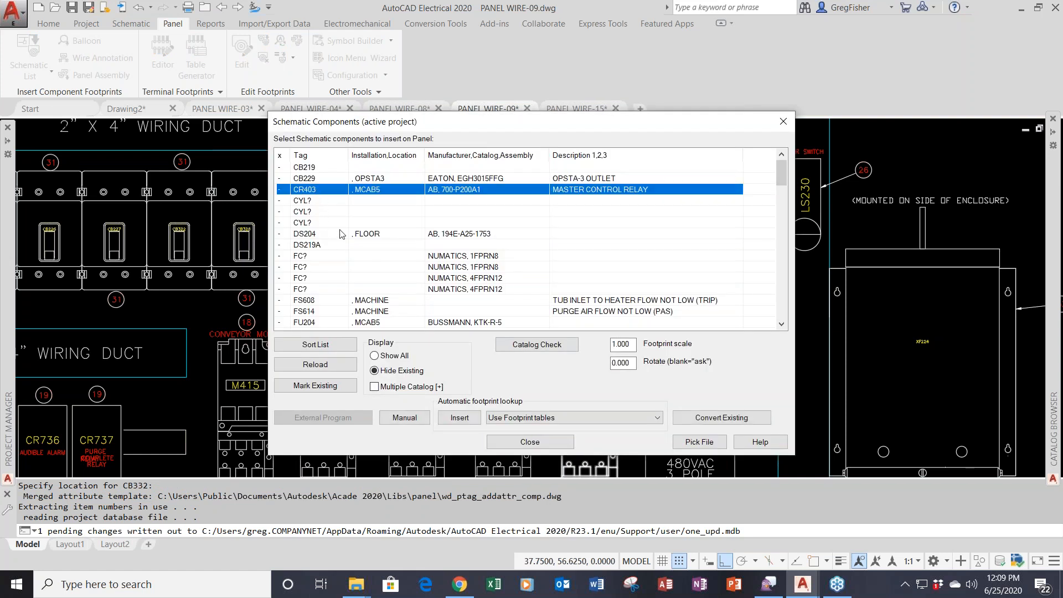
pyautogui.click(459, 418)
pyautogui.scroll(-2, 452, 394)
pyautogui.moveTo(462, 388); pyautogui.dragTo(759, 257, button='middle')
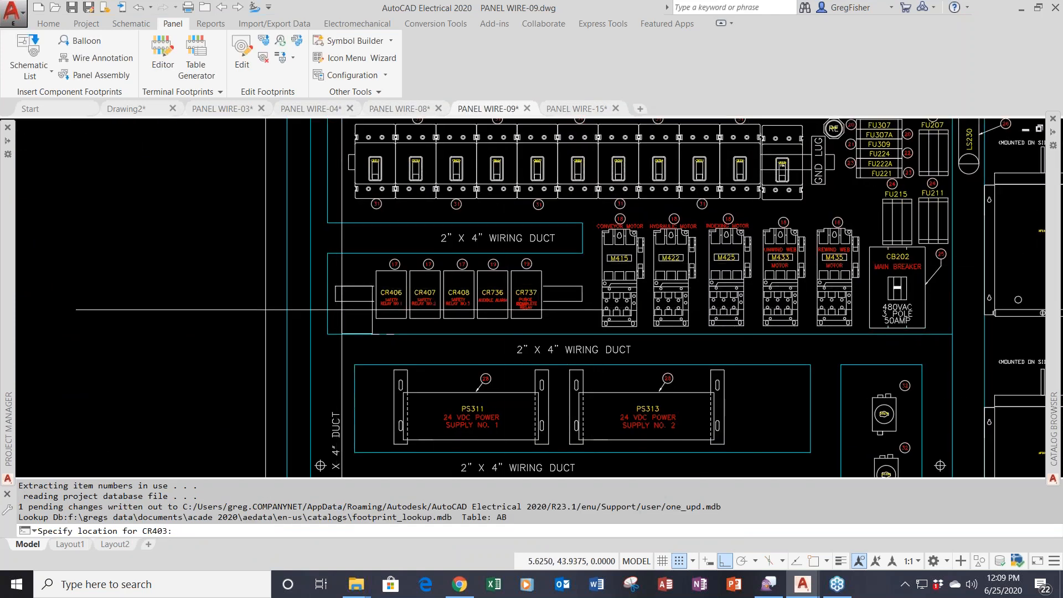
pyautogui.scroll(4, 342, 308)
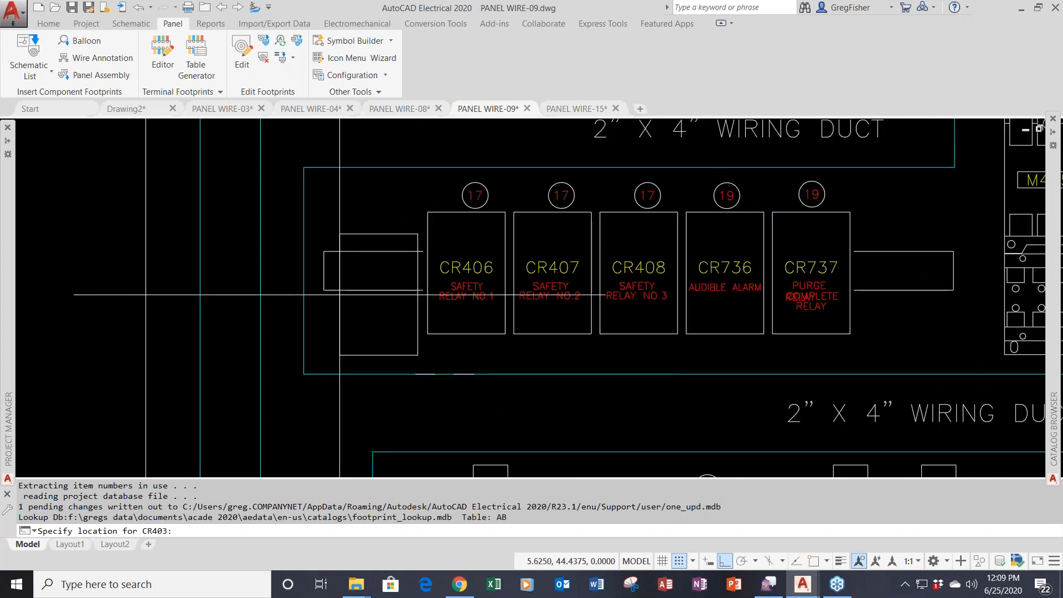
pyautogui.click(339, 273)
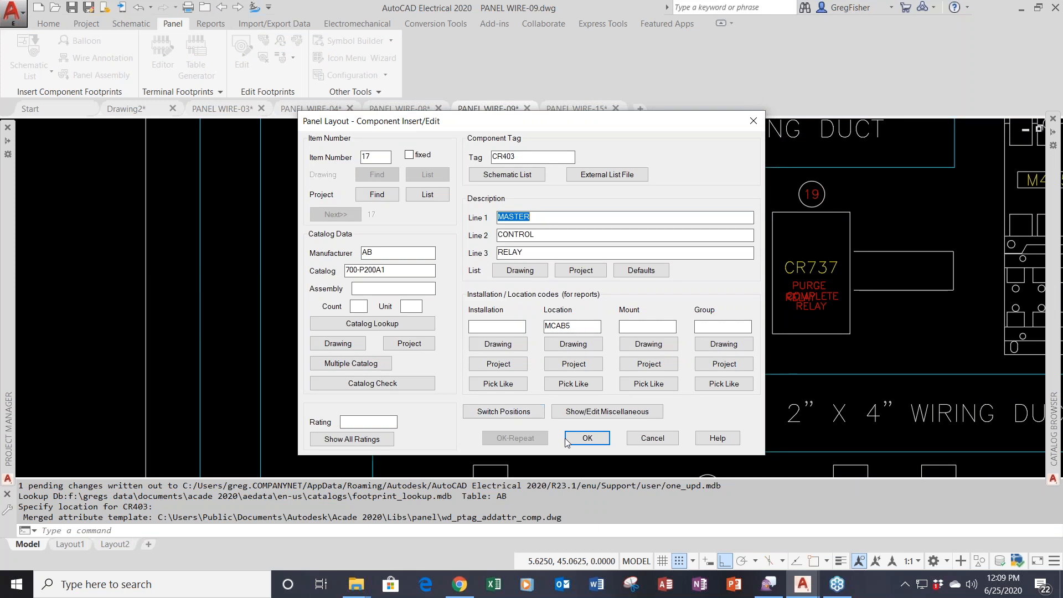
pyautogui.click(588, 438)
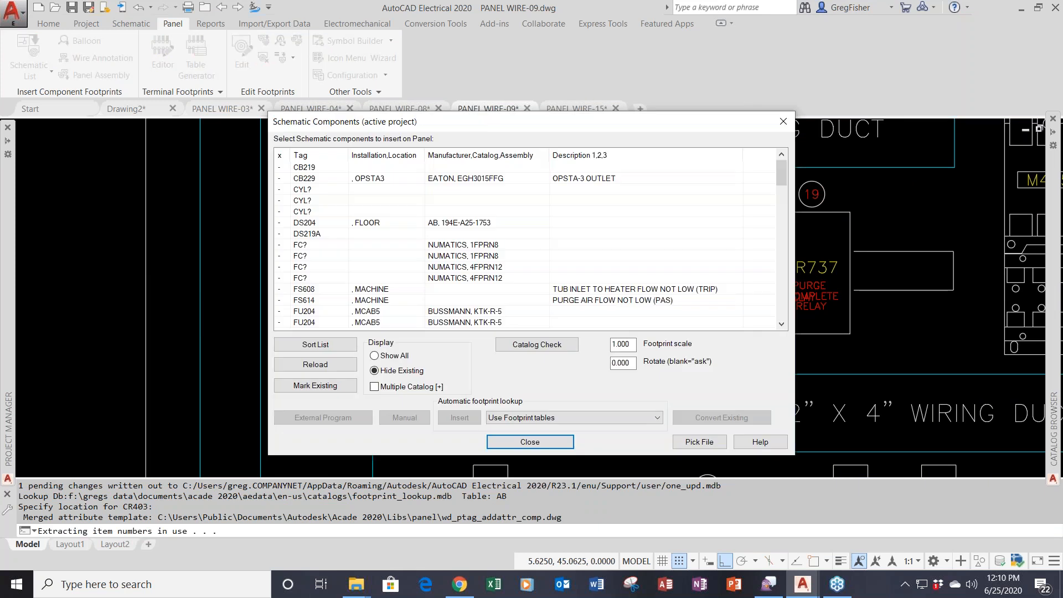
# Close the schematic component list and batch-update the related schematic drawing
pyautogui.click(556, 443)
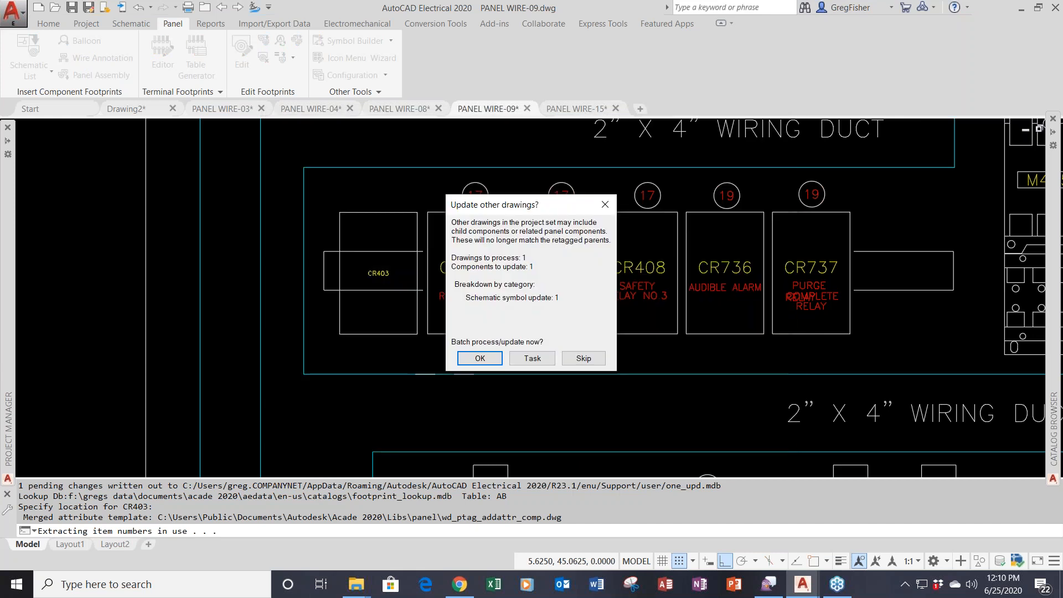
pyautogui.click(480, 360)
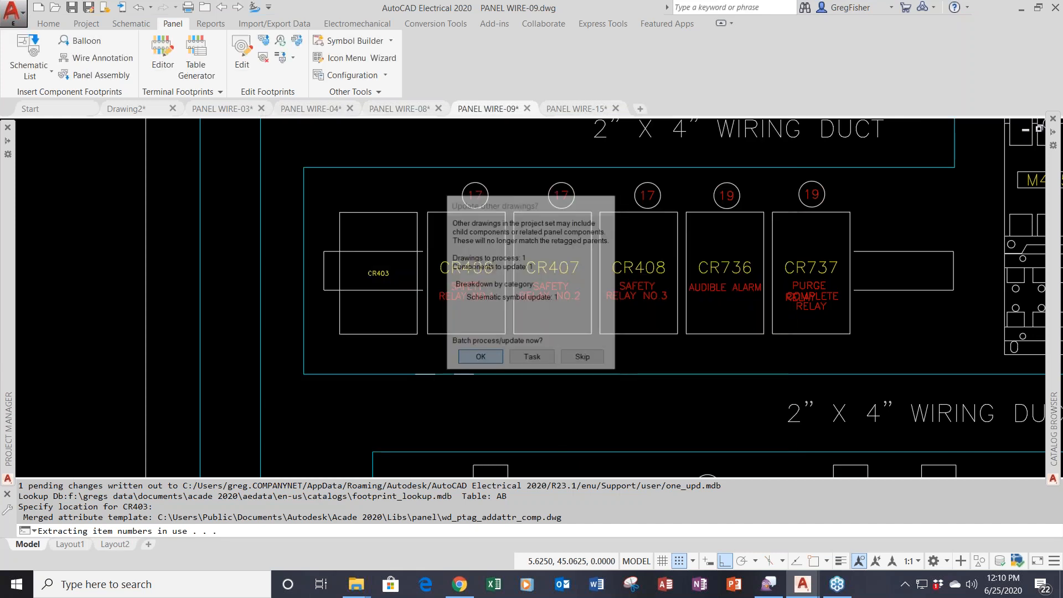
pyautogui.click(615, 304)
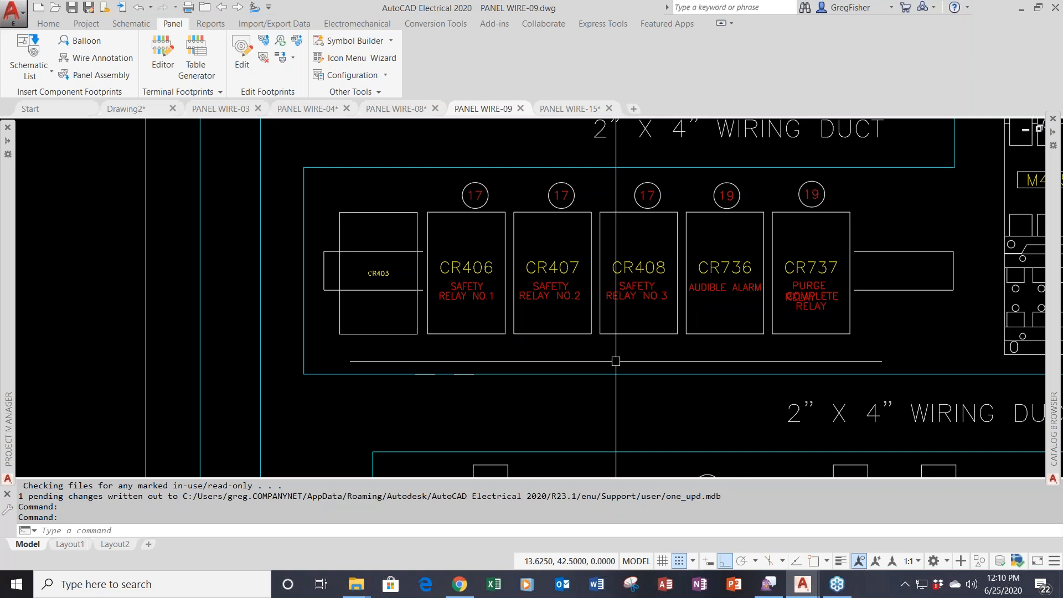
# Switch to PANEL WIRE-15 and examine the wire-annotated relay and circuit breaker rows and the free space beside CB330
pyautogui.scroll(-5, 616, 361)
pyautogui.moveTo(614, 361); pyautogui.dragTo(355, 317, button='middle')
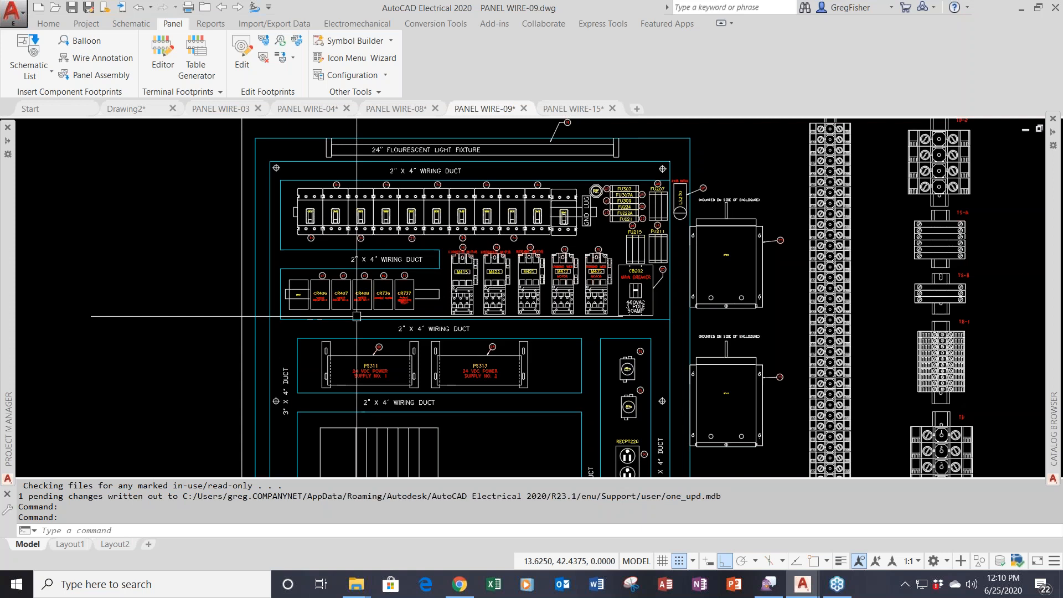
pyautogui.click(560, 111)
pyautogui.scroll(-3, 562, 187)
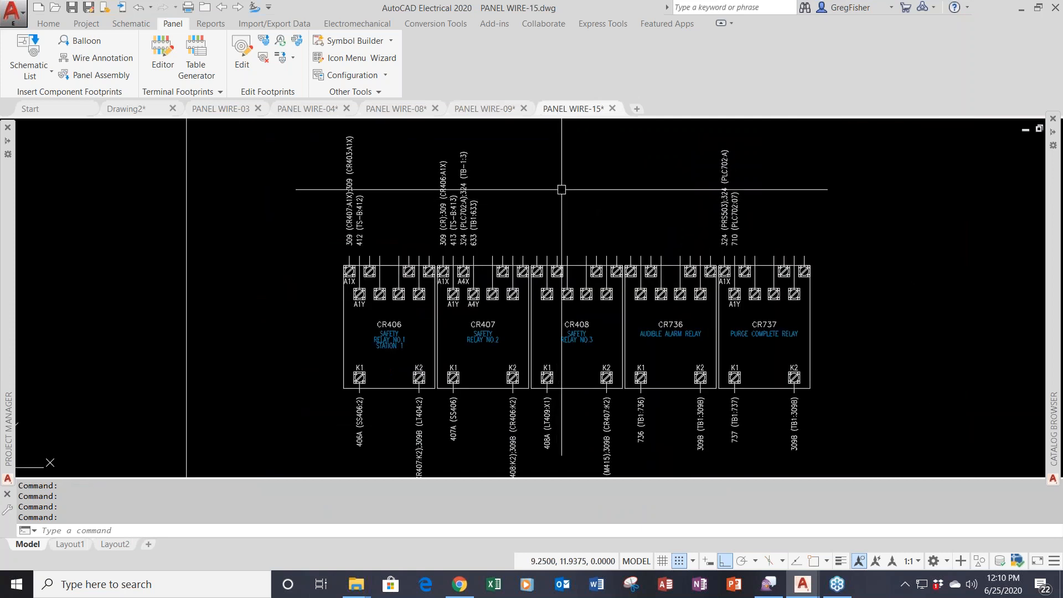
pyautogui.moveTo(560, 185)
pyautogui.mouseDown(button='middle')
pyautogui.moveTo(498, 256)
pyautogui.moveTo(392, 332)
pyautogui.mouseUp(button='middle')
pyautogui.moveTo(712, 304); pyautogui.dragTo(539, 360, button='middle')
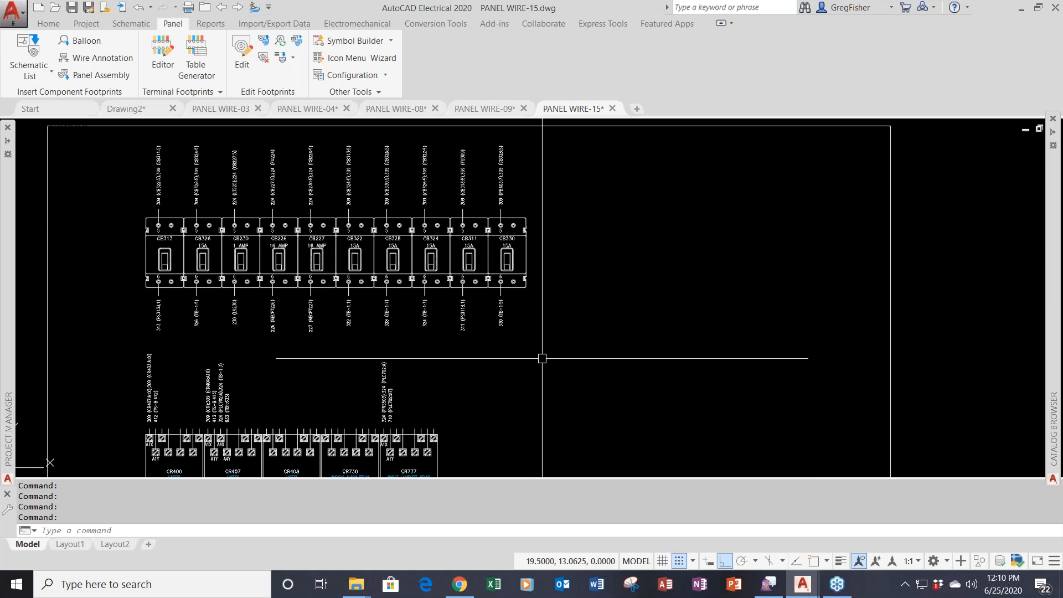
pyautogui.scroll(2, 560, 276)
pyautogui.moveTo(560, 275)
pyautogui.mouseDown(button='middle')
pyautogui.moveTo(444, 311)
pyautogui.moveTo(396, 340)
pyautogui.mouseUp(button='middle')
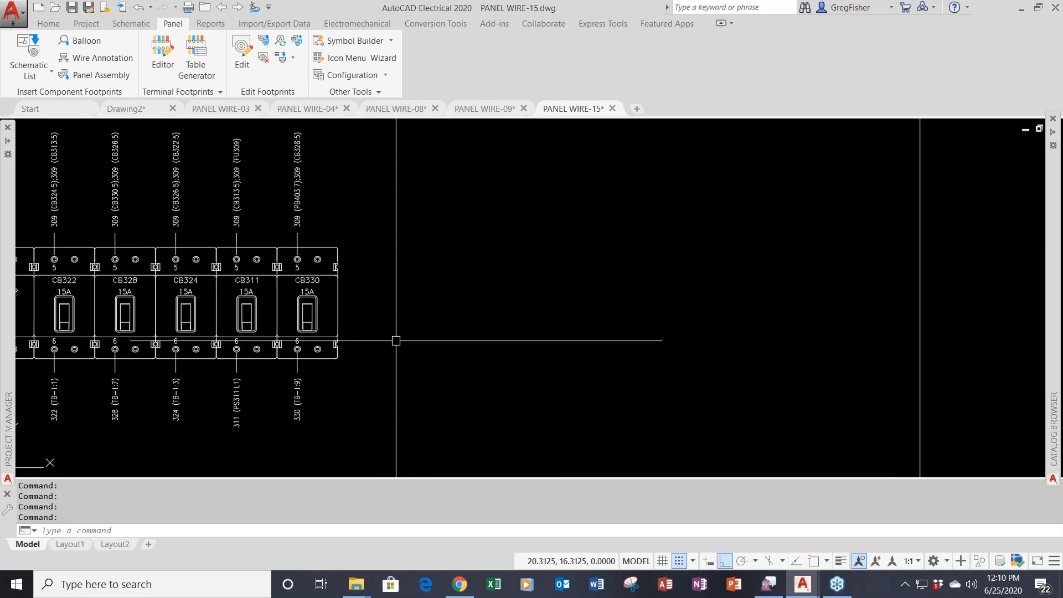
pyautogui.scroll(-2, 396, 341)
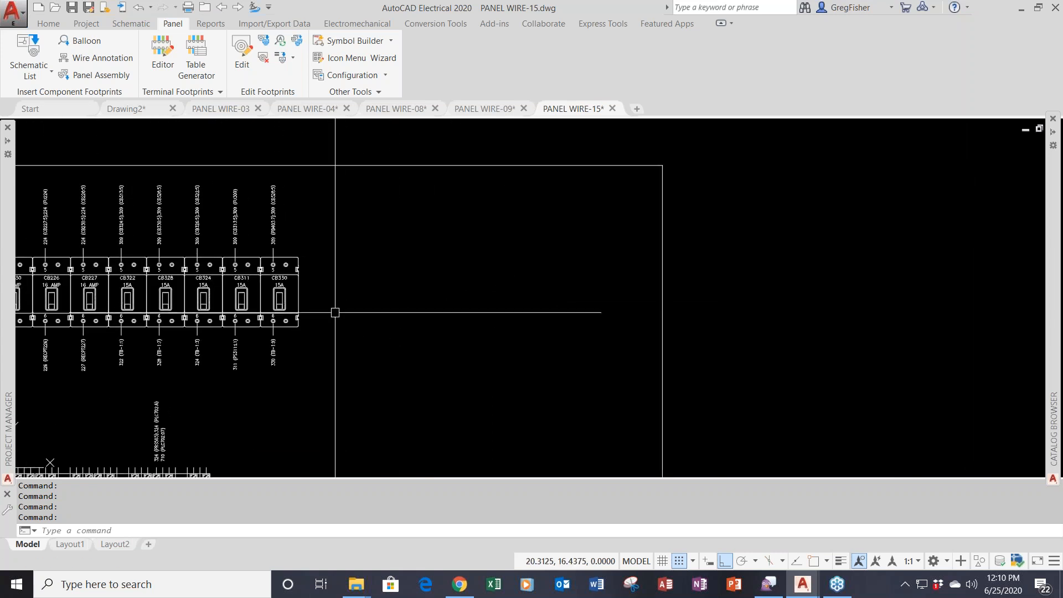
pyautogui.scroll(2, 335, 312)
pyautogui.moveTo(335, 311); pyautogui.dragTo(394, 373, button='middle')
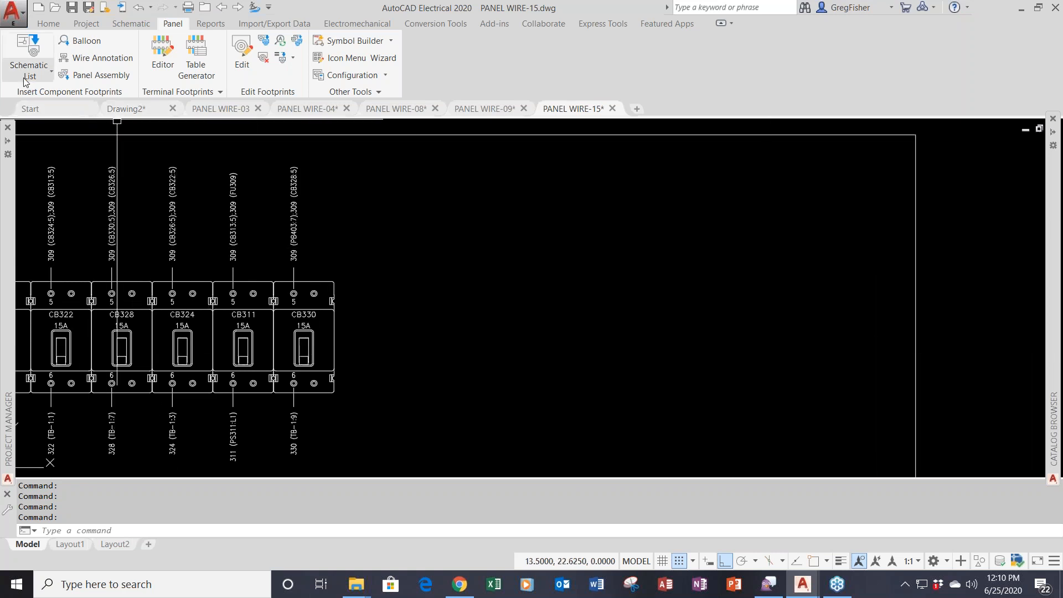
# Insert the FP_CIRCUIT BREAKER.dwg footprint at 0 rotation directly beside CB330 at the open end of the breaker row
pyautogui.click(29, 78)
pyautogui.click(51, 98)
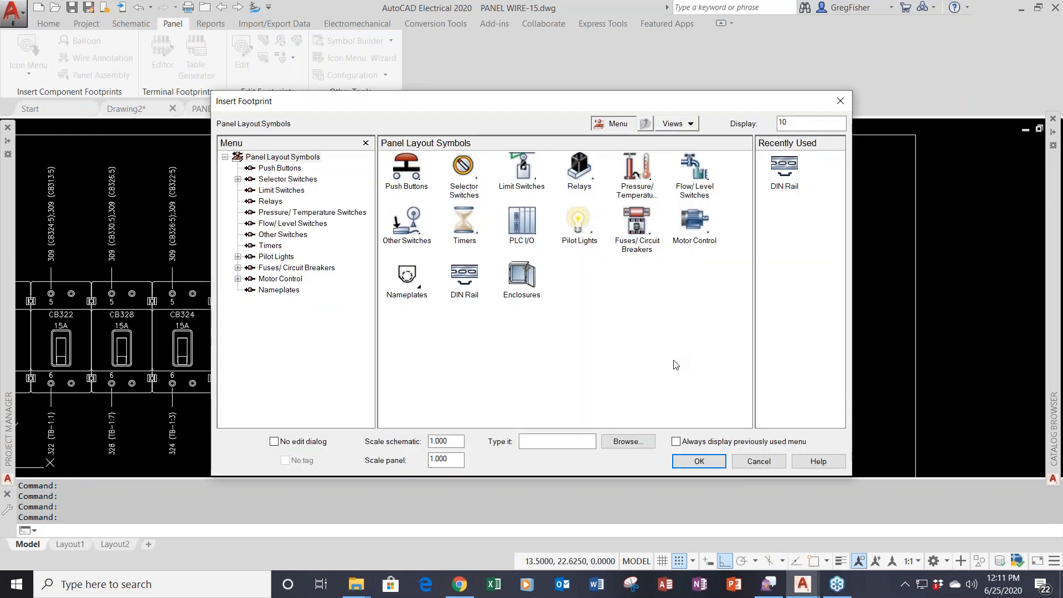
pyautogui.click(631, 442)
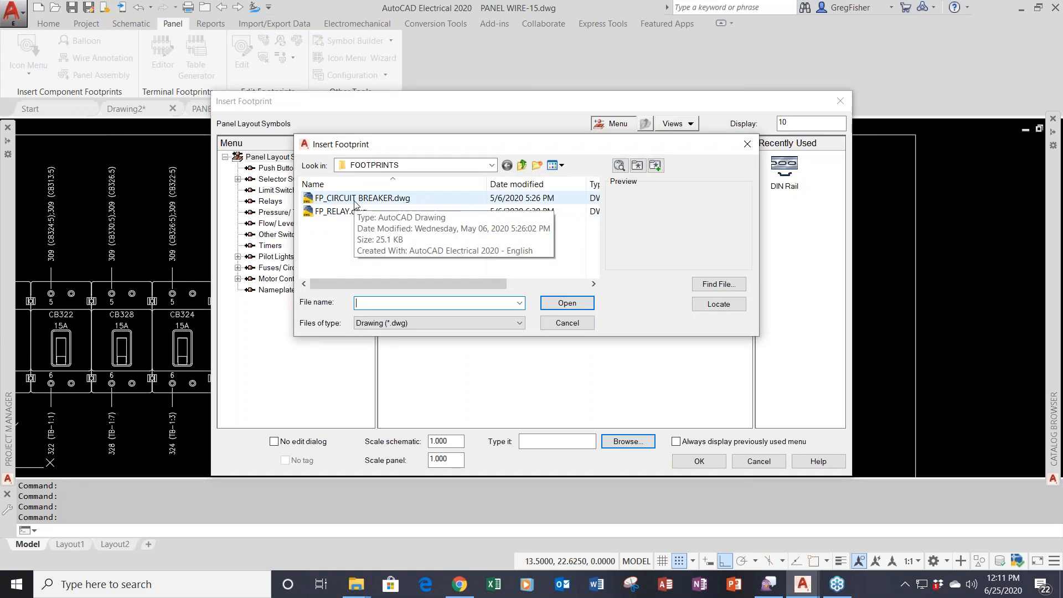
pyautogui.click(359, 198)
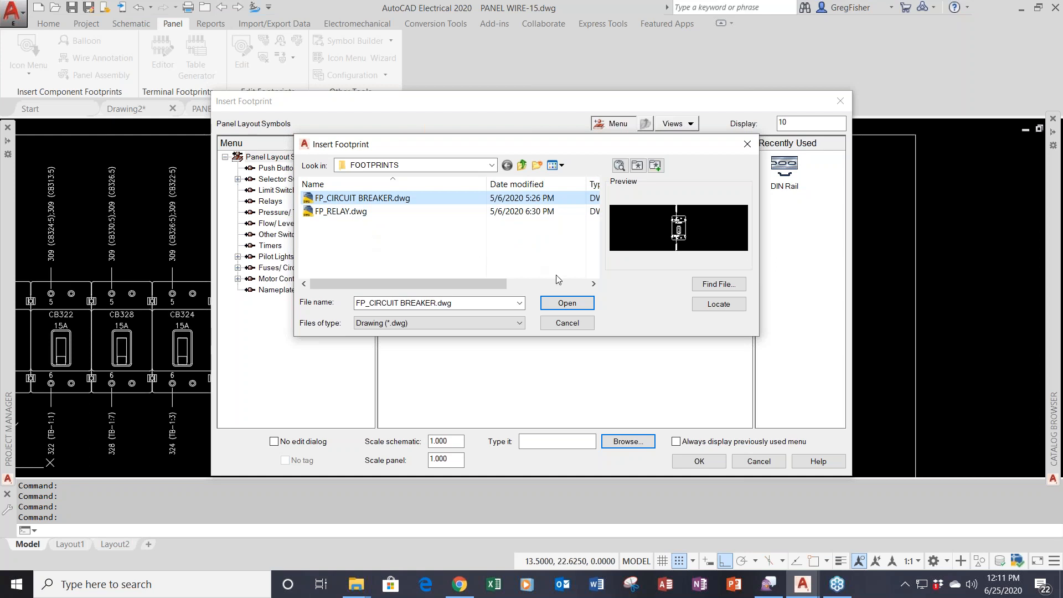
pyautogui.click(567, 304)
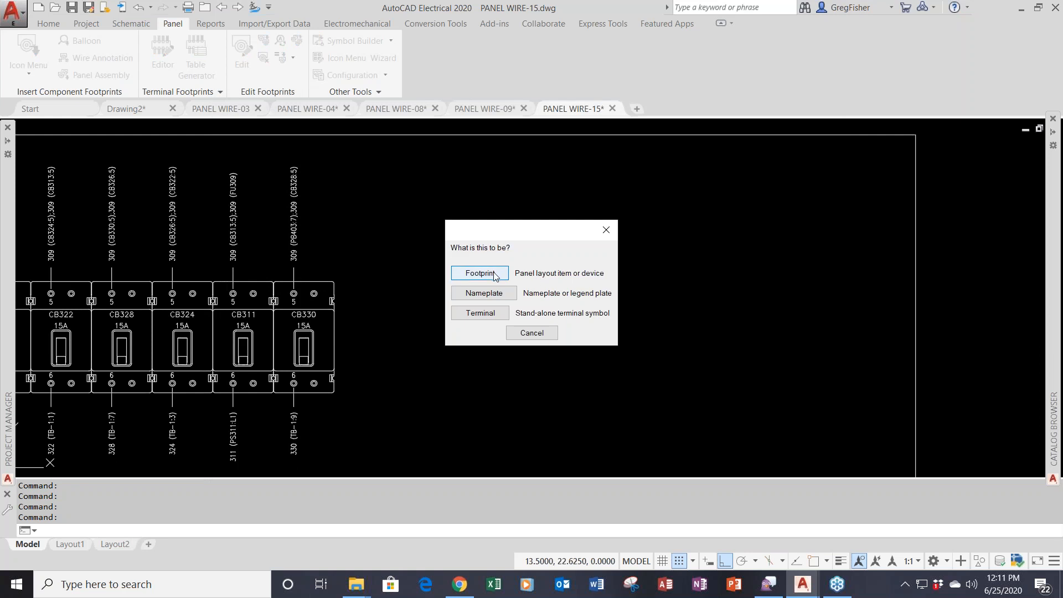
pyautogui.click(494, 275)
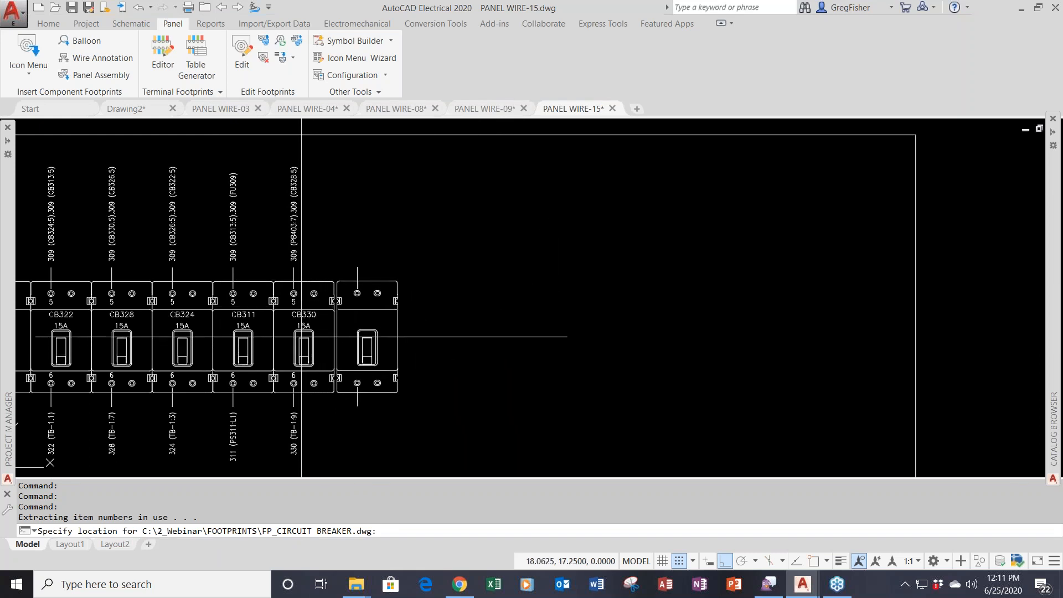
pyautogui.click(299, 337)
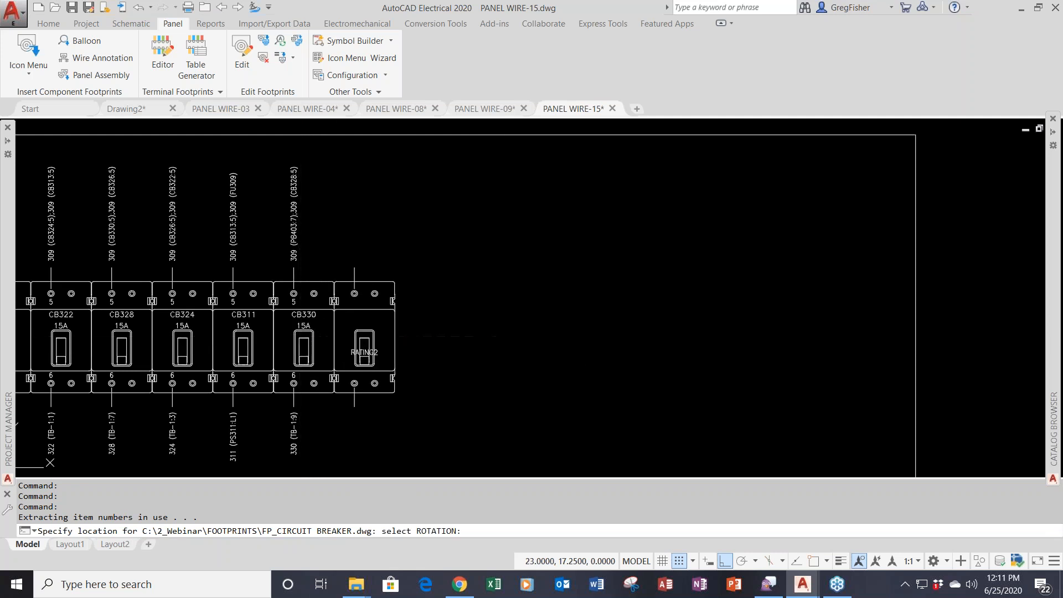
pyautogui.click(495, 336)
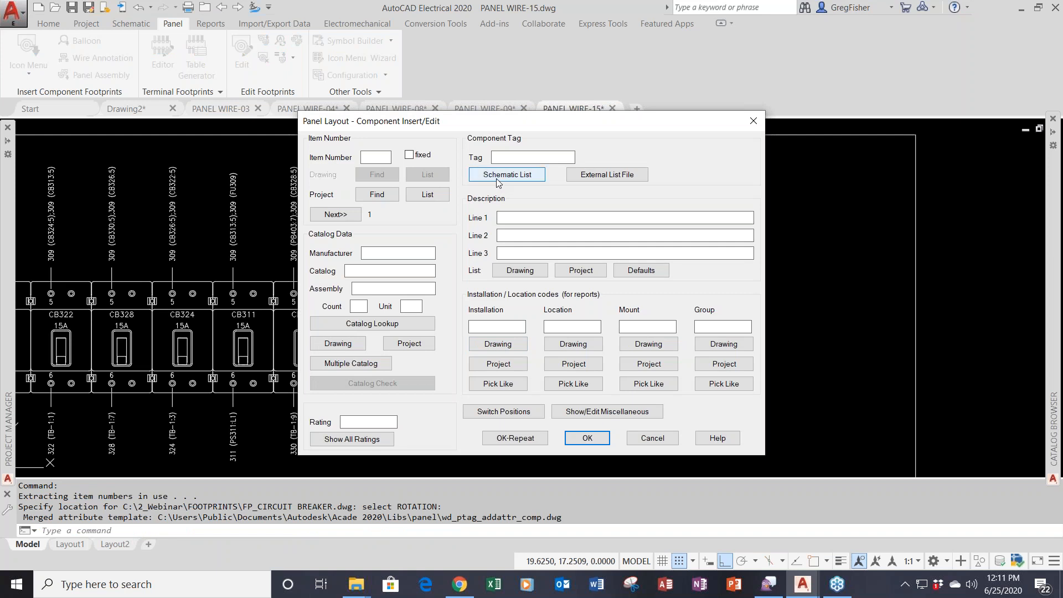
# Assign the schematic data of CB332 to the new breaker footprint, accepting the duplicate tag and leaving the footprint block as is
pyautogui.click(496, 179)
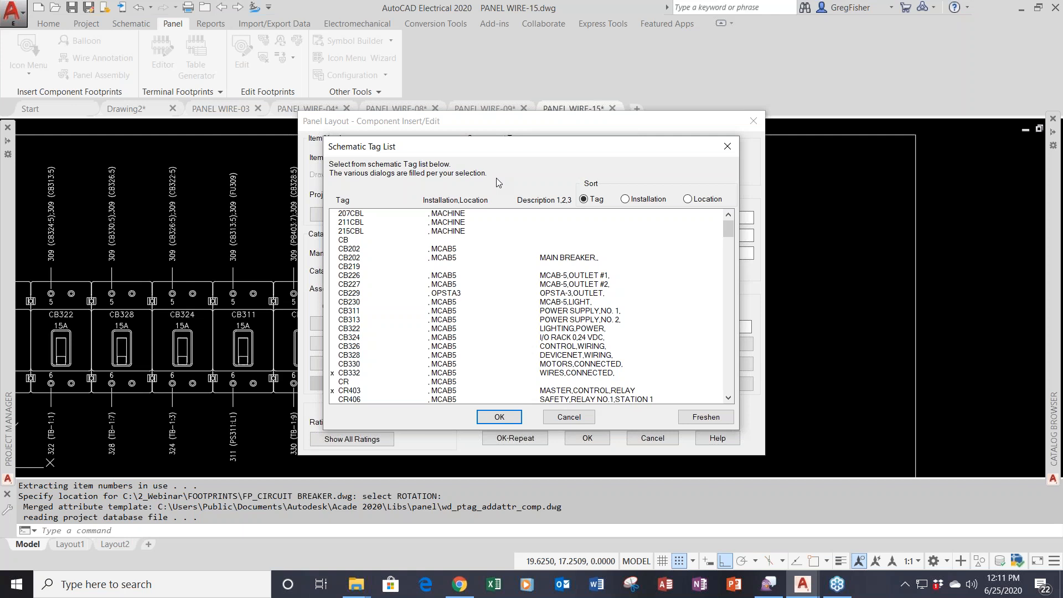
pyautogui.click(368, 374)
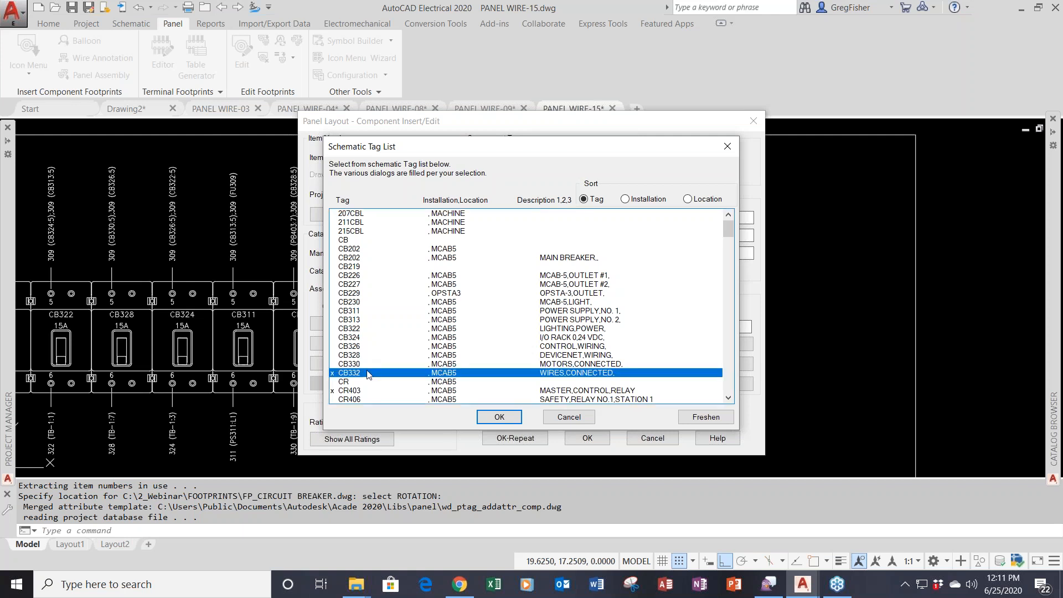
pyautogui.click(487, 419)
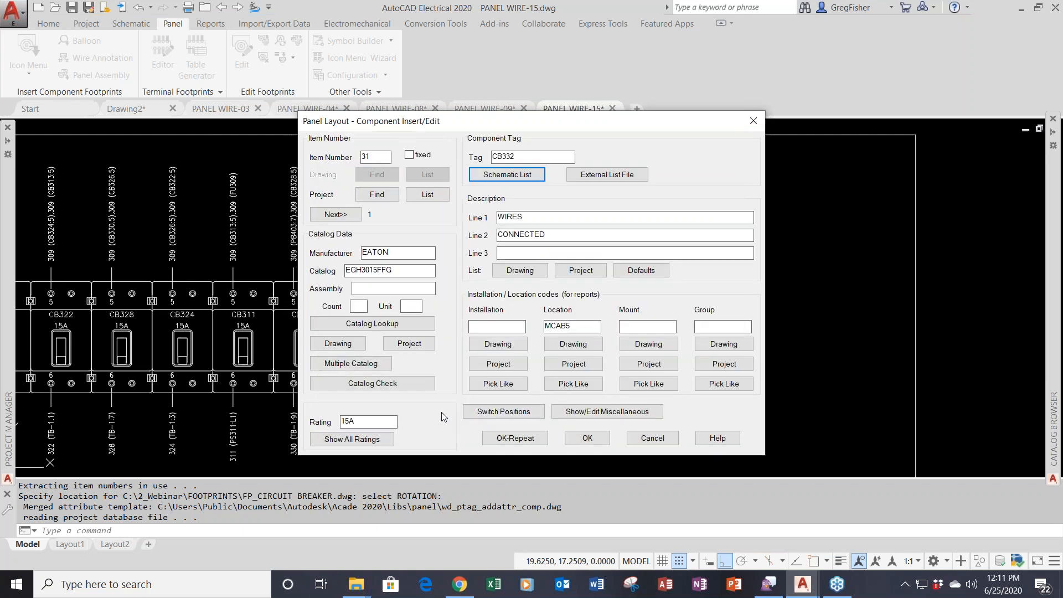
pyautogui.click(586, 439)
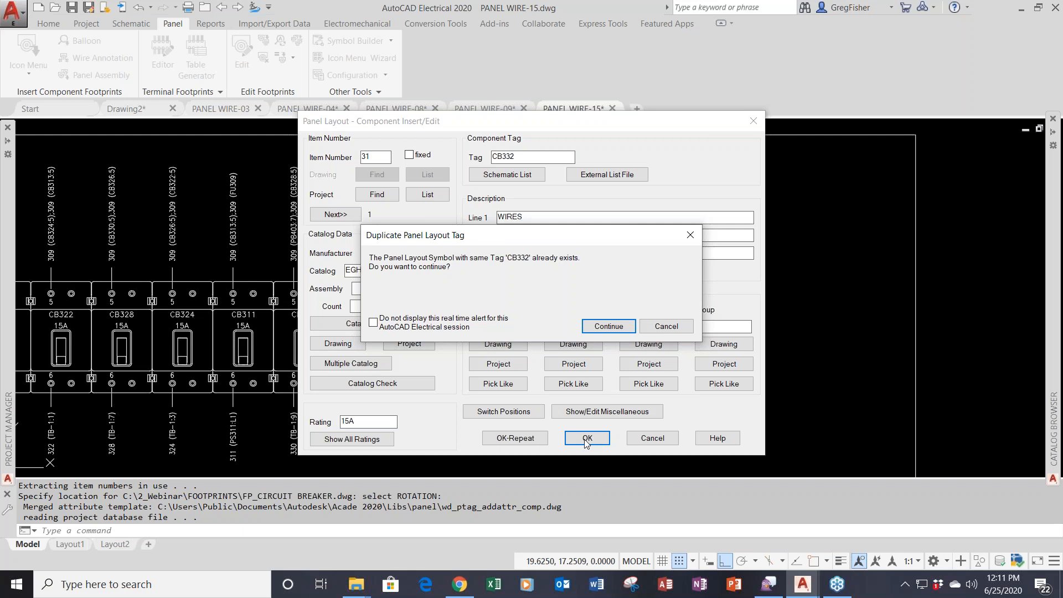
pyautogui.click(607, 327)
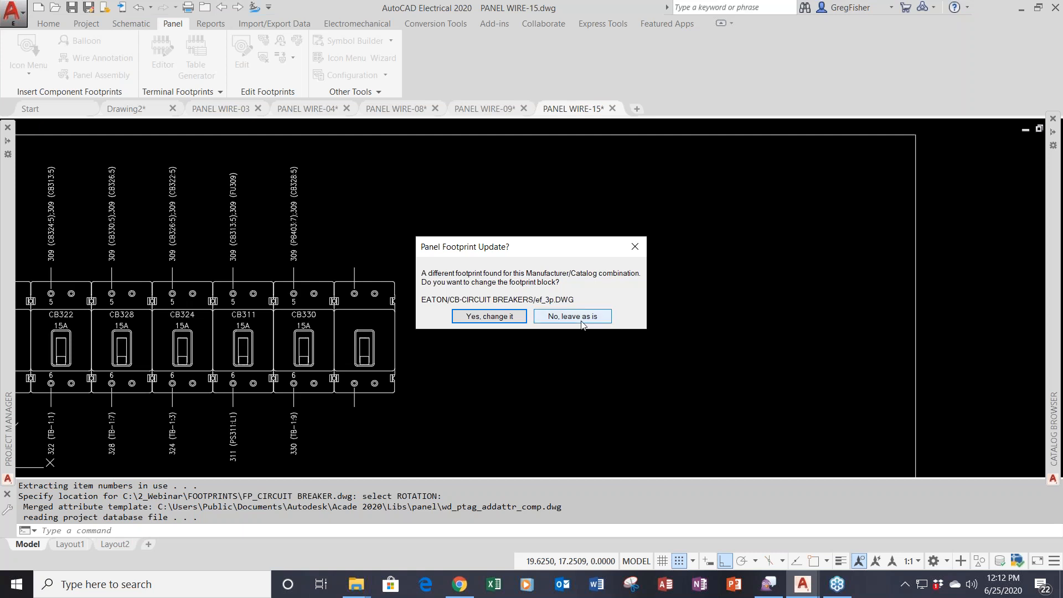
pyautogui.click(581, 320)
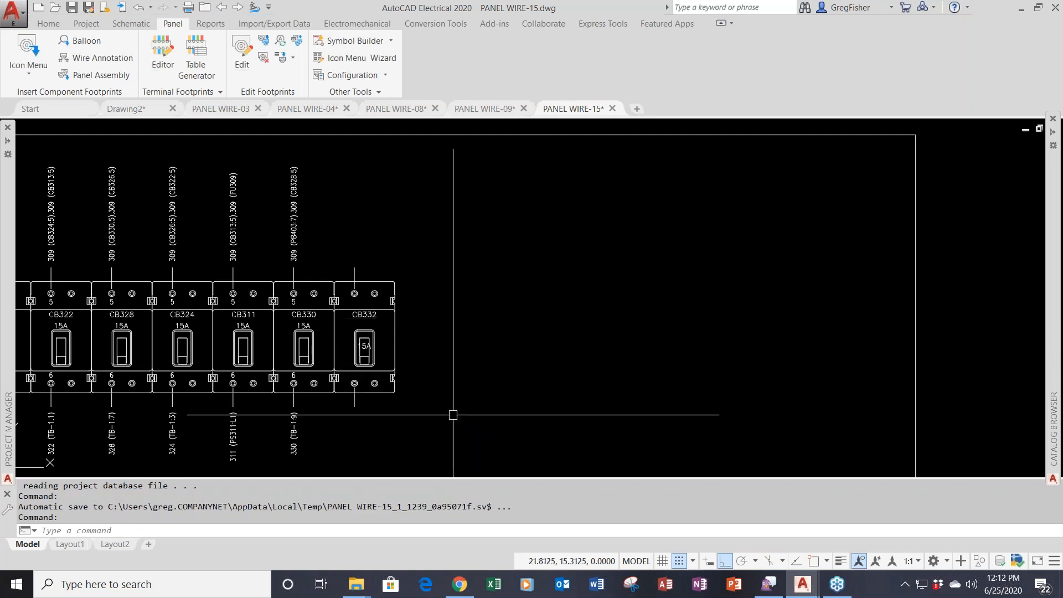
# Insert the FP_RELAY.dwg footprint at 0 rotation directly beside CR737 at the open end of the relay row
pyautogui.moveTo(442, 418)
pyautogui.mouseDown(button='middle')
pyautogui.moveTo(538, 360)
pyautogui.moveTo(548, 311)
pyautogui.moveTo(524, 348)
pyautogui.moveTo(602, 287)
pyautogui.mouseUp(button='middle')
pyautogui.moveTo(539, 381); pyautogui.dragTo(540, 233, button='middle')
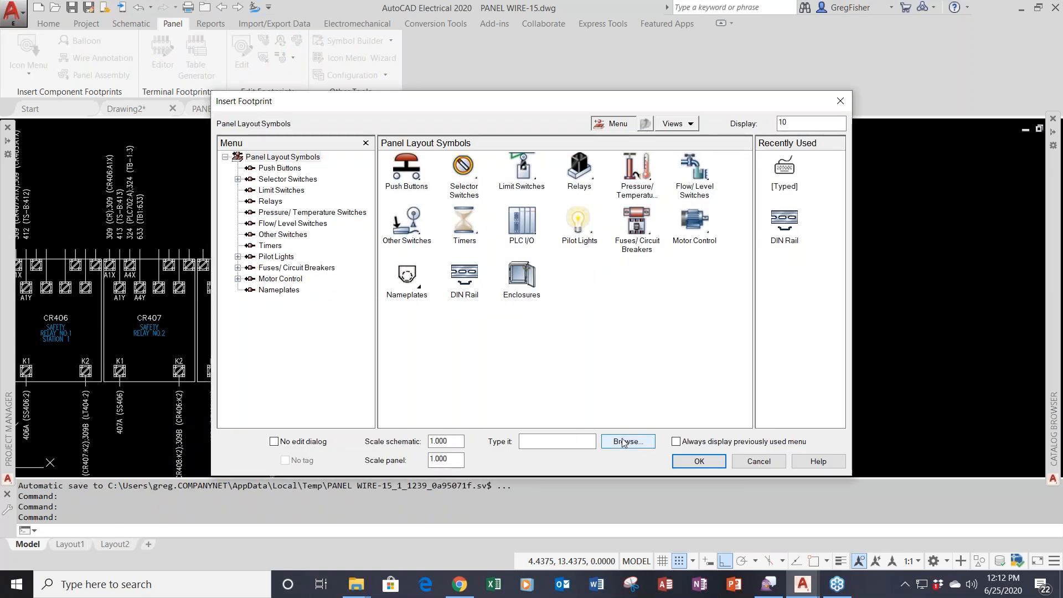
pyautogui.click(622, 441)
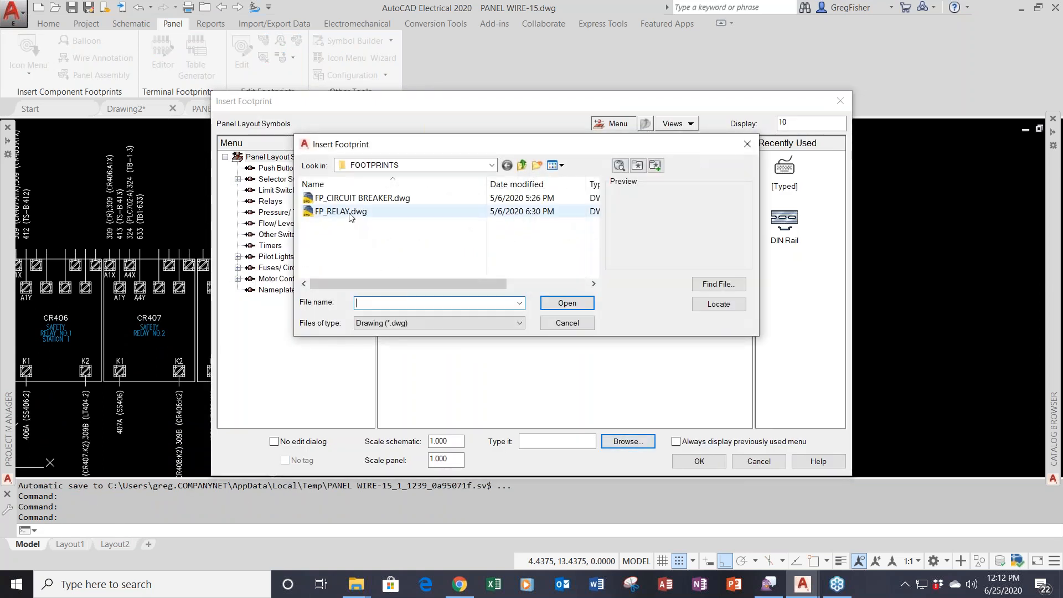
pyautogui.click(349, 213)
pyautogui.click(567, 304)
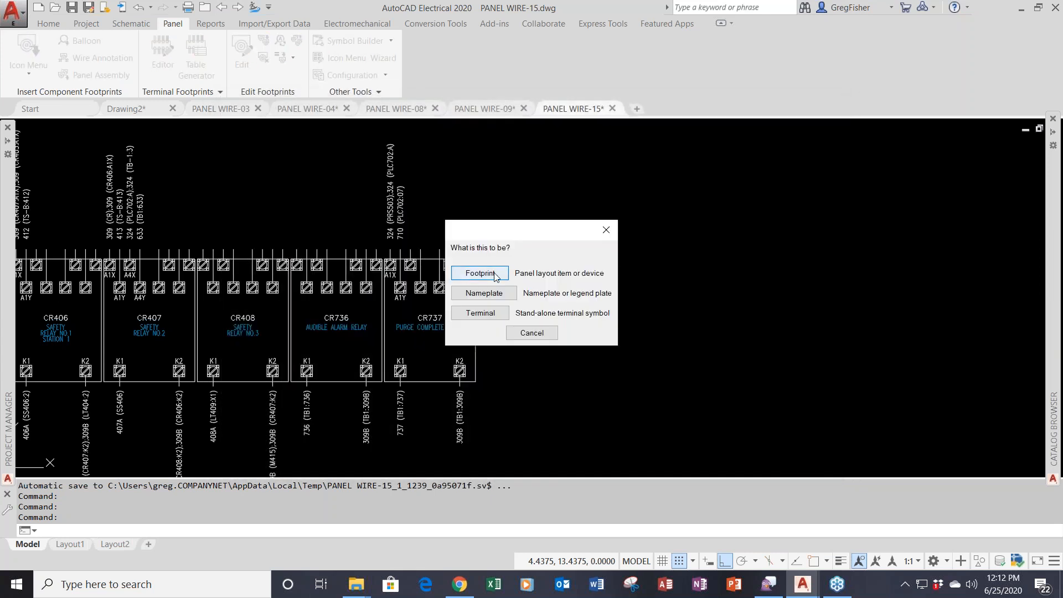
pyautogui.click(479, 274)
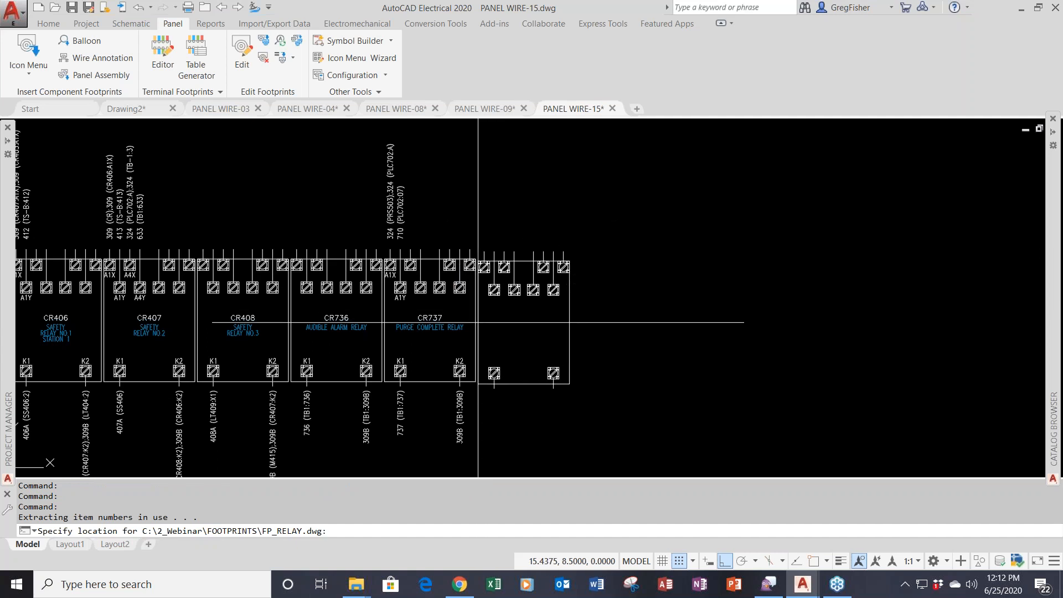
pyautogui.click(477, 320)
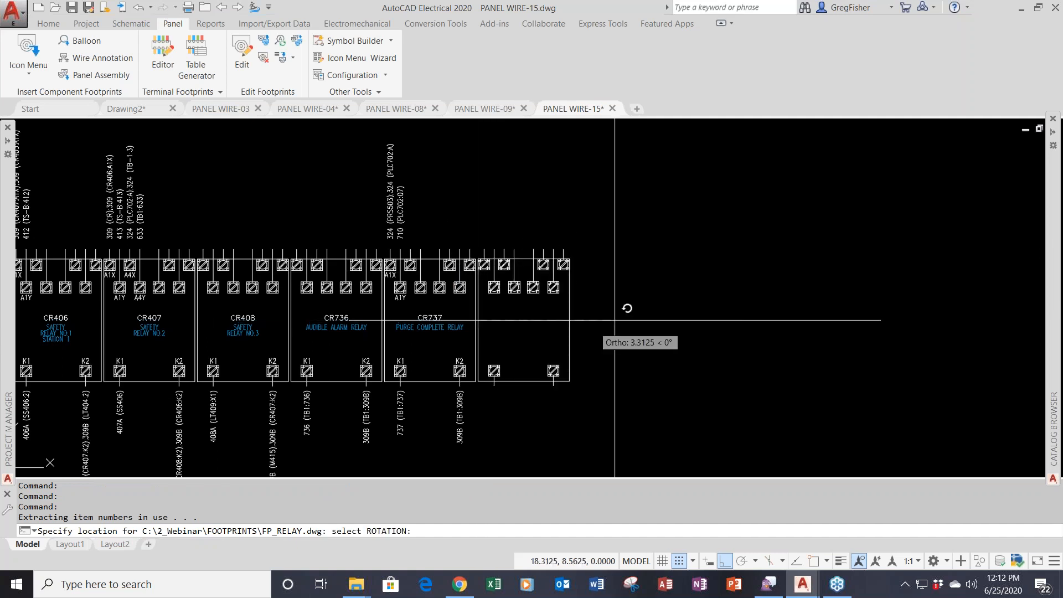
pyautogui.click(670, 330)
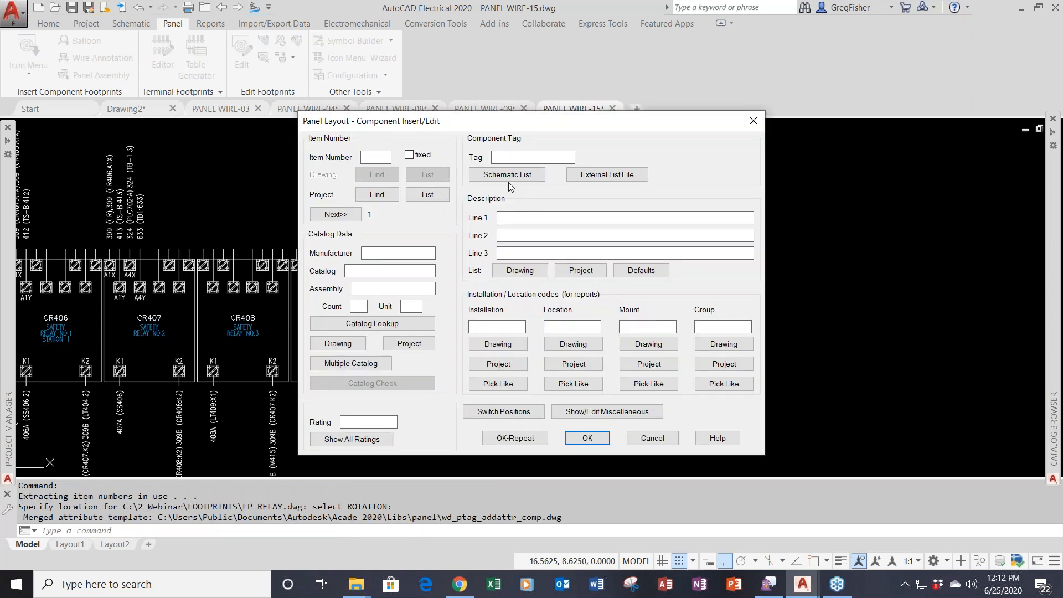
# Assign the schematic data of CR403 to the new relay footprint, accepting the duplicate tag and leaving the footprint block as is
pyautogui.click(507, 175)
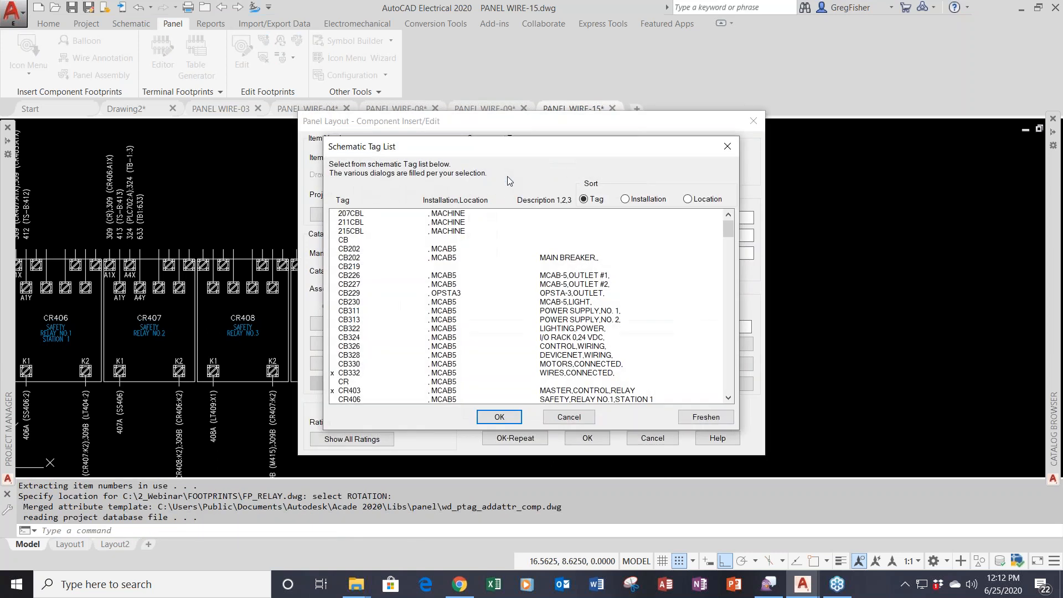
pyautogui.click(367, 392)
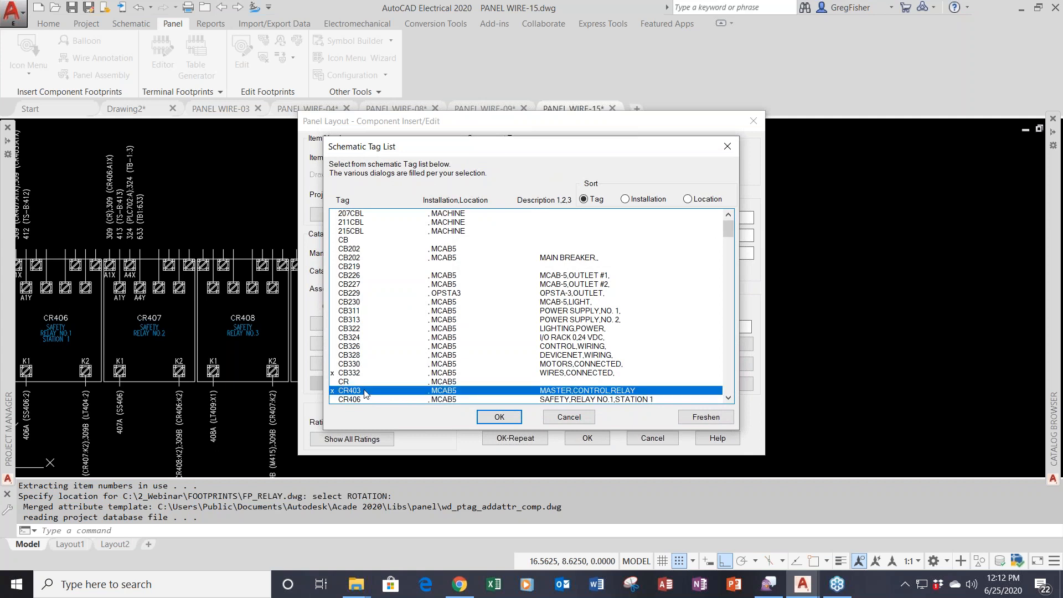
pyautogui.click(500, 417)
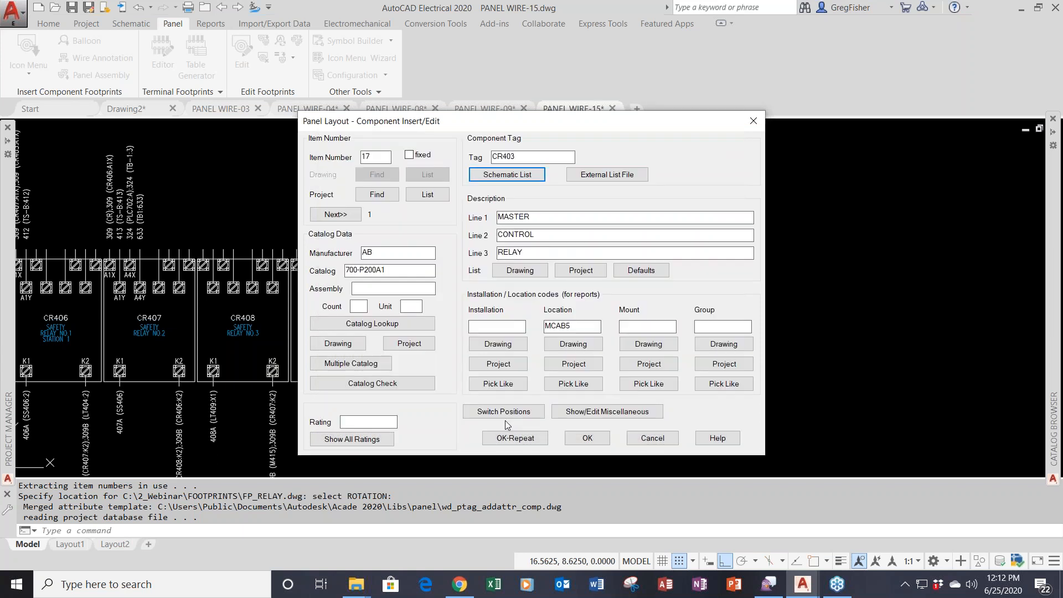
pyautogui.click(587, 438)
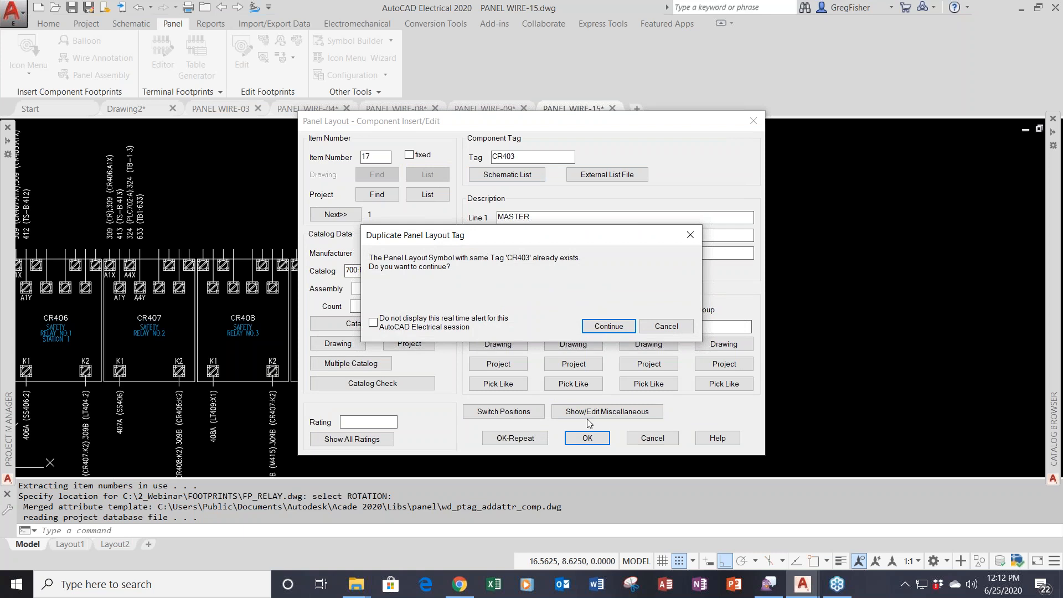
pyautogui.click(607, 327)
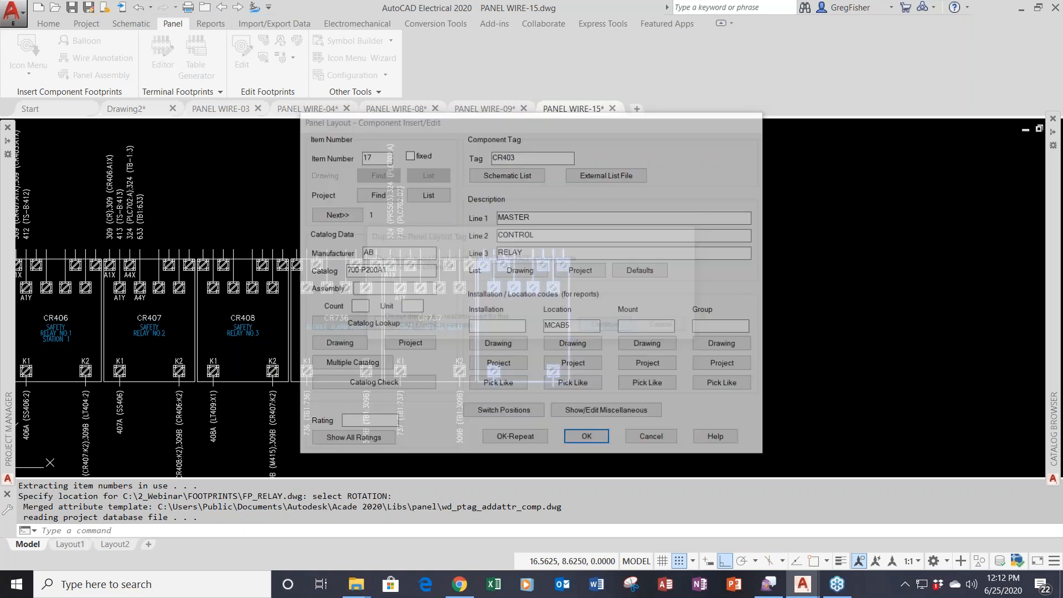
pyautogui.click(604, 317)
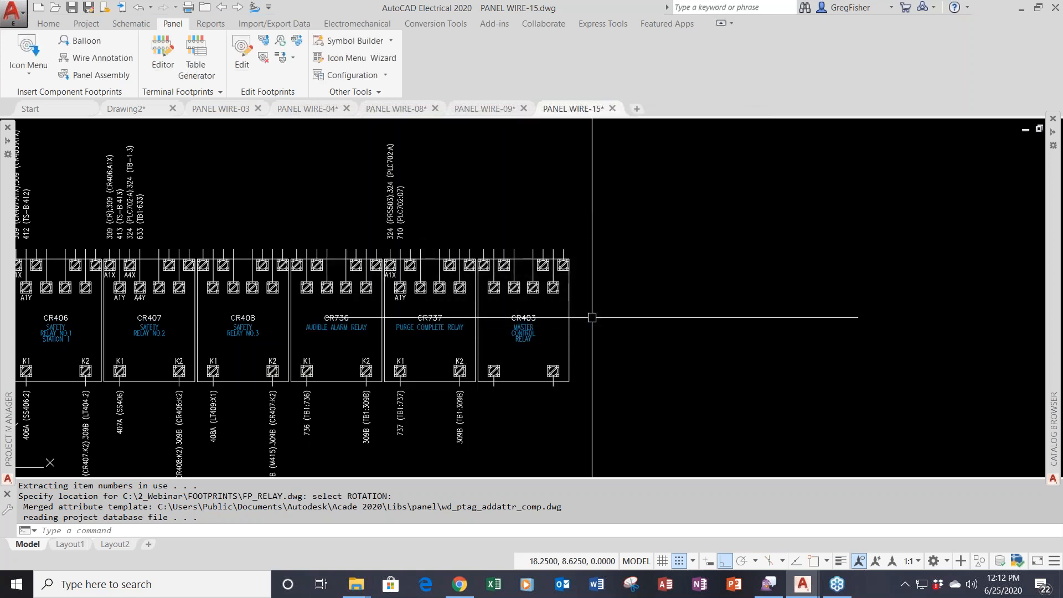
# Annotate all components on PANEL WIRE-15 with schematic wire connections for all location codes, using the Wire number (Tag:Terminal) format
pyautogui.scroll(-3, 605, 304)
pyautogui.moveTo(654, 250); pyautogui.dragTo(514, 319, button='middle')
pyautogui.scroll(-2, 514, 319)
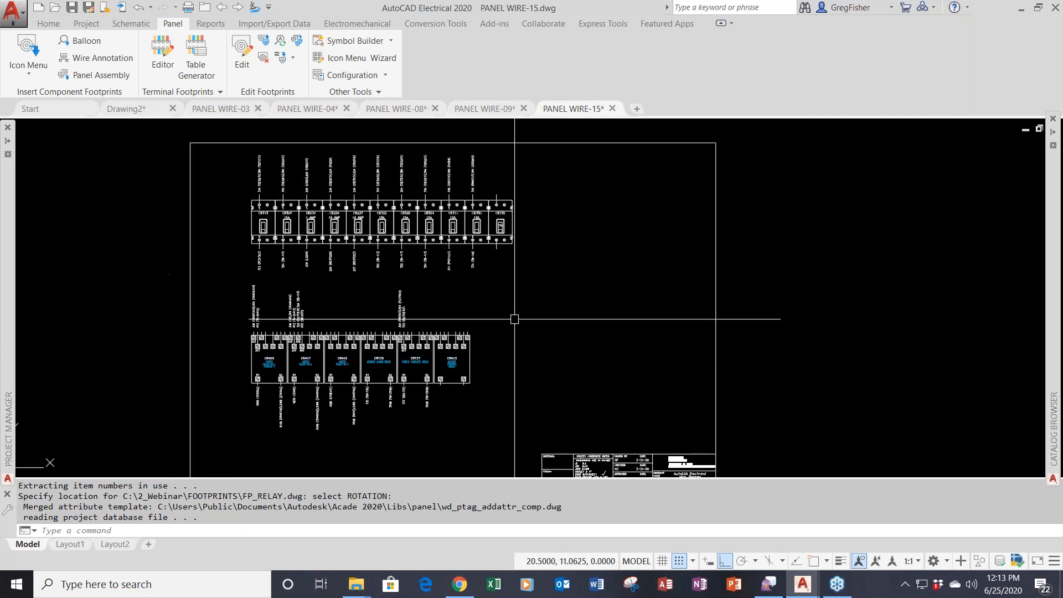
pyautogui.click(389, 109)
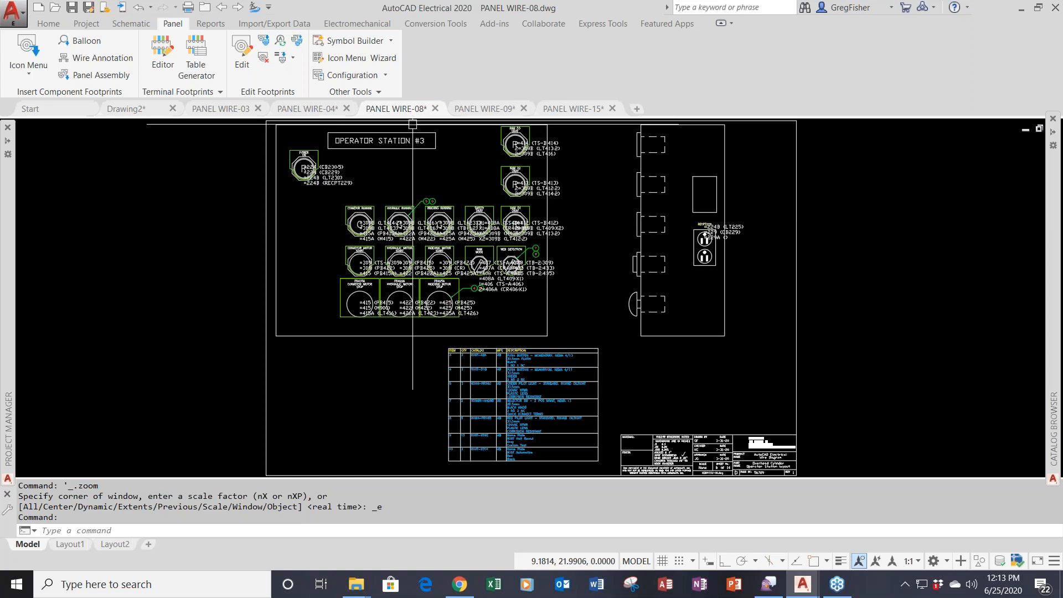
pyautogui.click(566, 113)
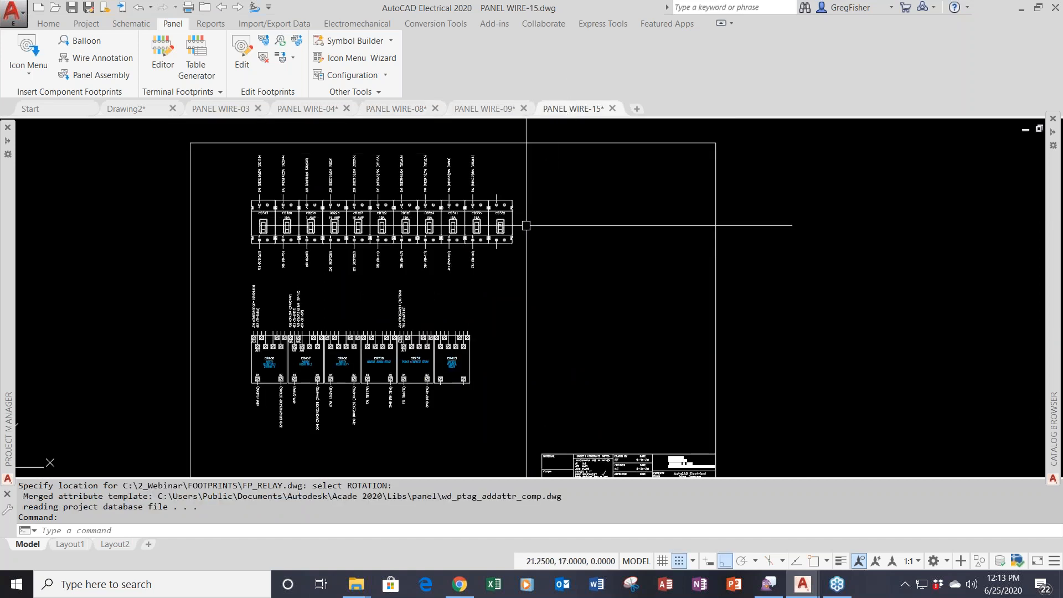
pyautogui.click(109, 59)
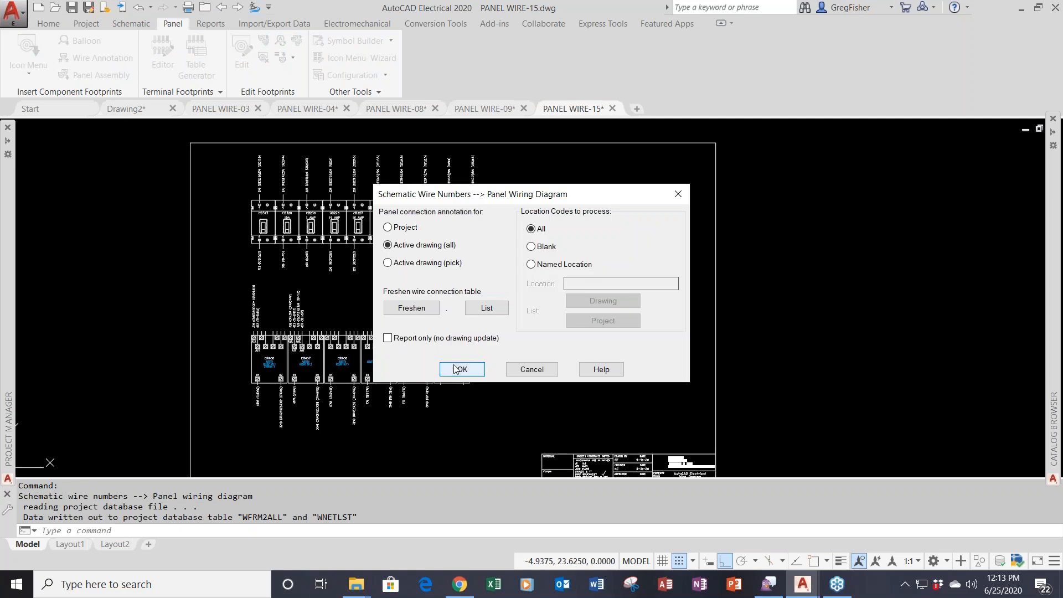
pyautogui.click(459, 369)
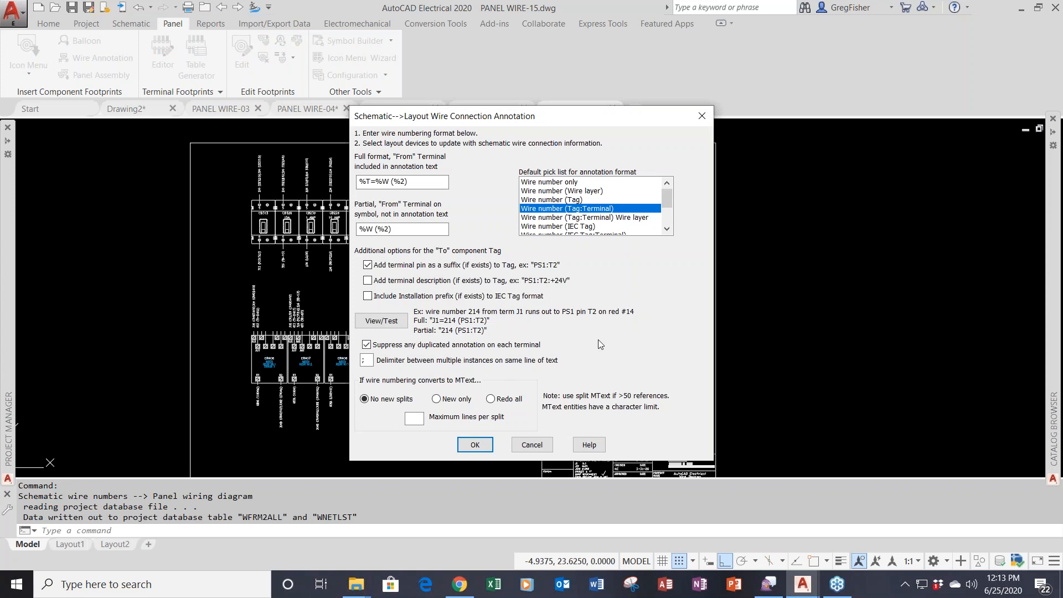
pyautogui.click(475, 445)
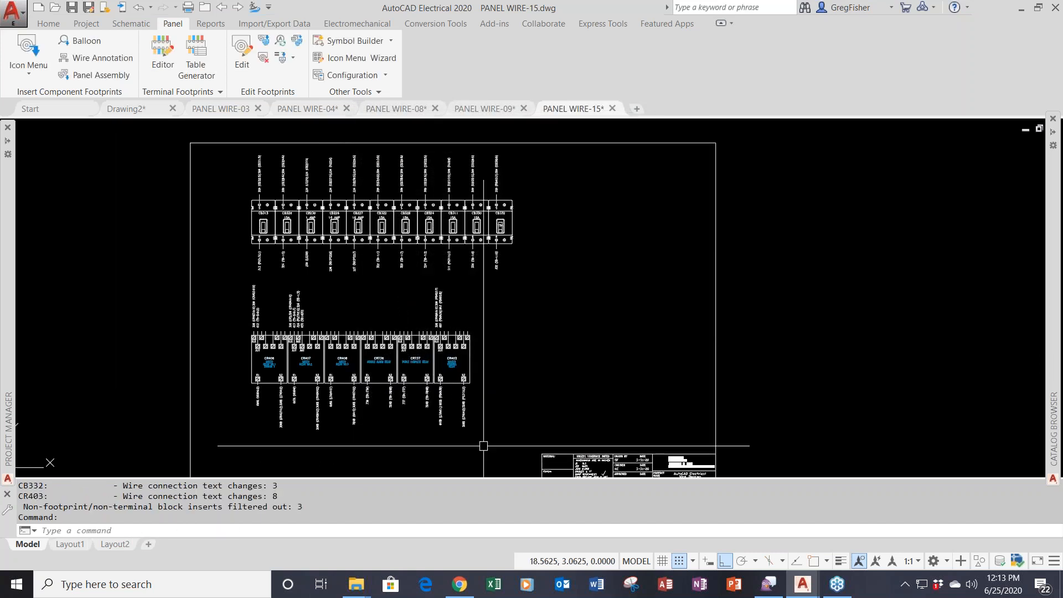
# Examine the new wire connection annotations above and below CB332 in the circuit breaker row
pyautogui.scroll(4, 526, 221)
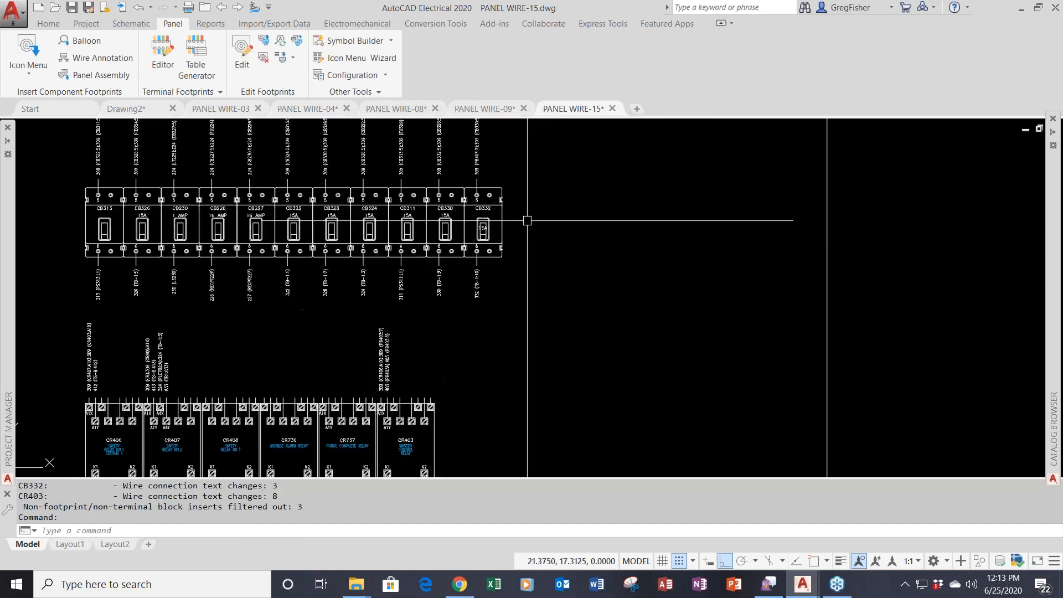
pyautogui.moveTo(529, 220); pyautogui.dragTo(538, 306, button='middle')
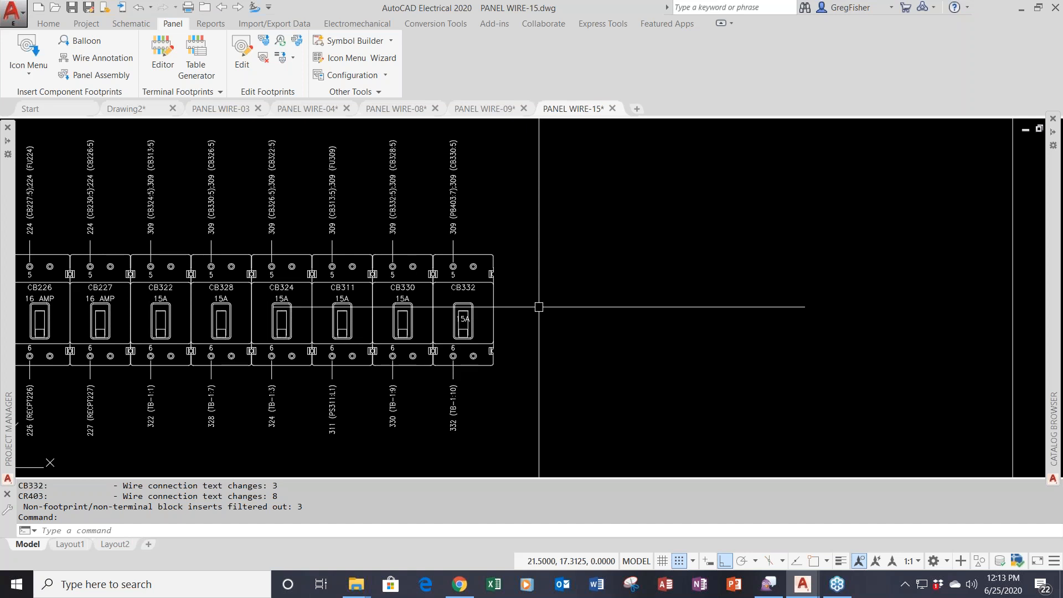
pyautogui.scroll(2, 437, 218)
pyautogui.moveTo(435, 220); pyautogui.dragTo(446, 254, button='middle')
pyautogui.moveTo(621, 415); pyautogui.dragTo(611, 262, button='middle')
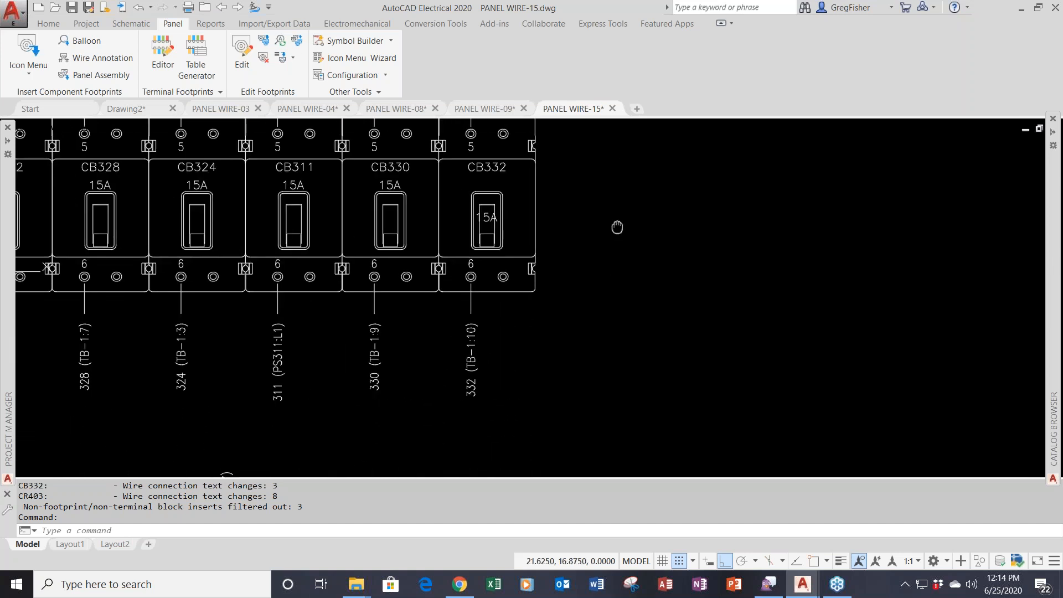
pyautogui.moveTo(617, 227); pyautogui.dragTo(622, 278, button='middle')
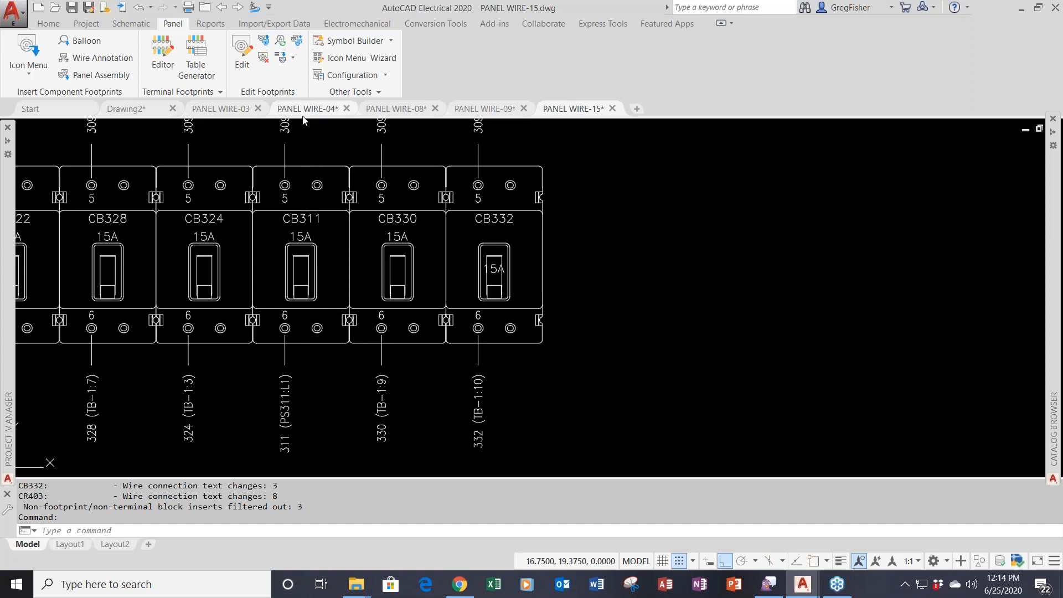
# Compare the wire annotations of CB332 on PANEL WIRE-15 with its schematic wiring on line 332 of PANEL WIRE-03
pyautogui.click(220, 108)
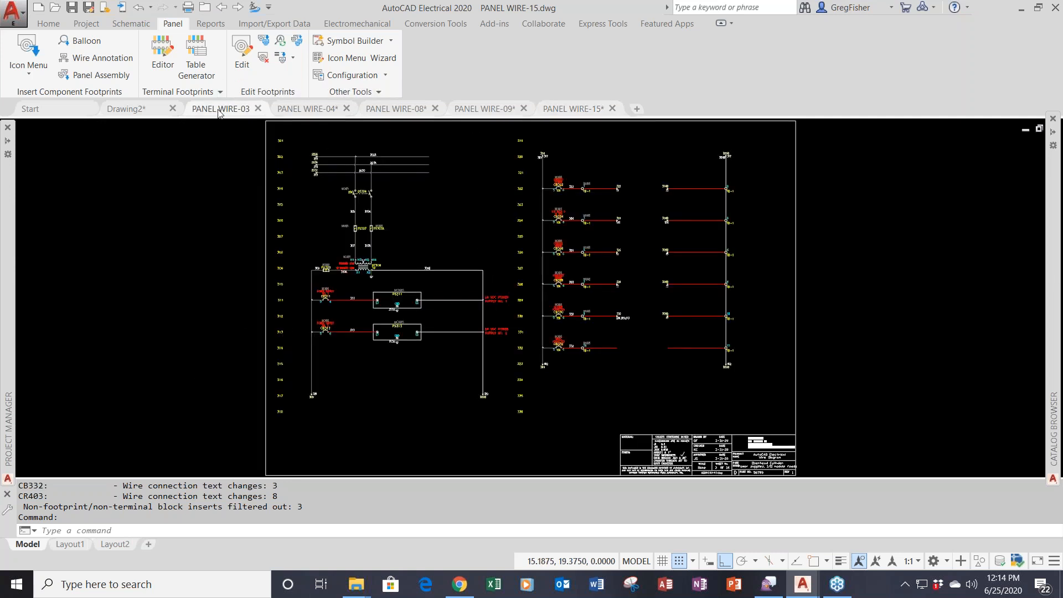
pyautogui.scroll(2, 569, 363)
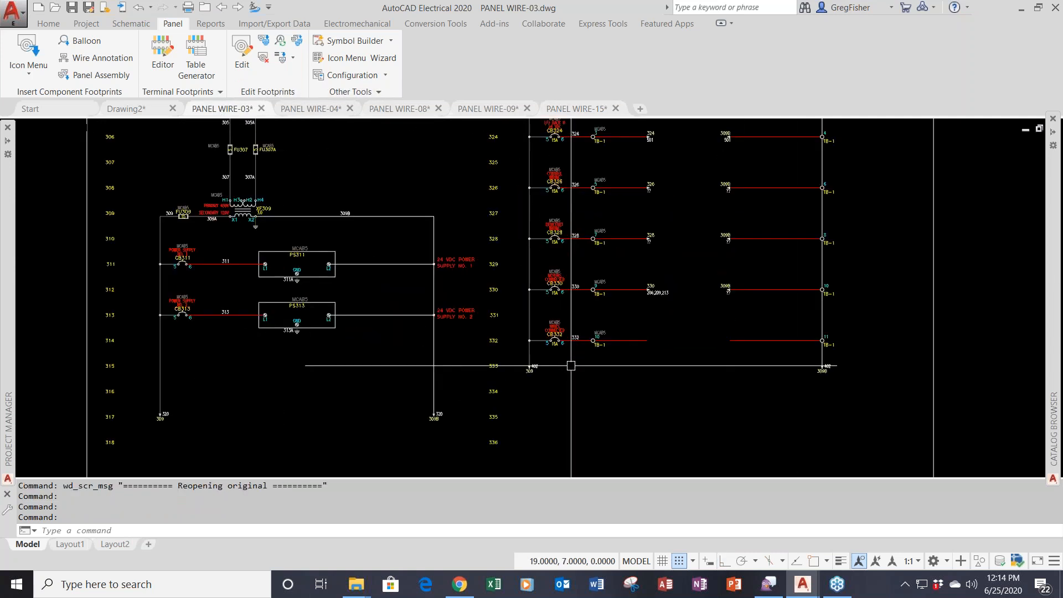
pyautogui.scroll(-3, 571, 366)
pyautogui.scroll(6, 576, 374)
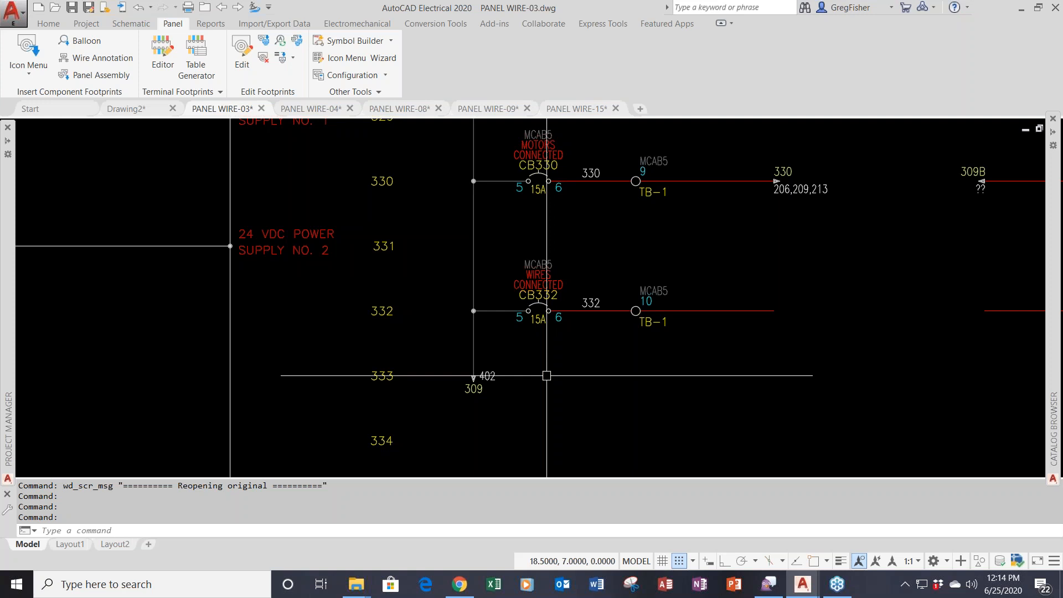
pyautogui.scroll(-2, 546, 375)
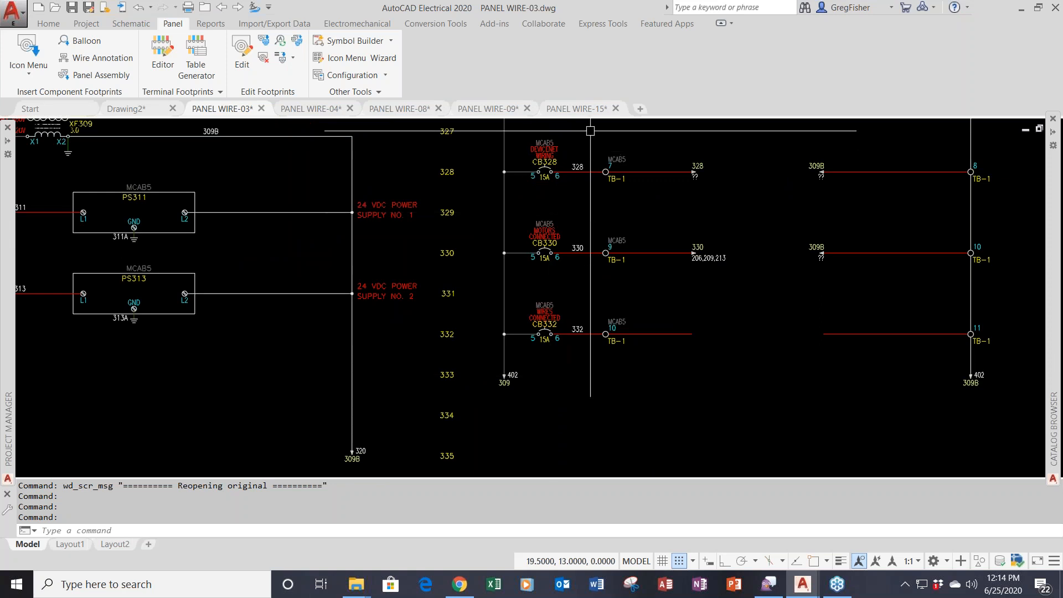
pyautogui.click(576, 109)
pyautogui.moveTo(517, 138); pyautogui.dragTo(504, 294, button='middle')
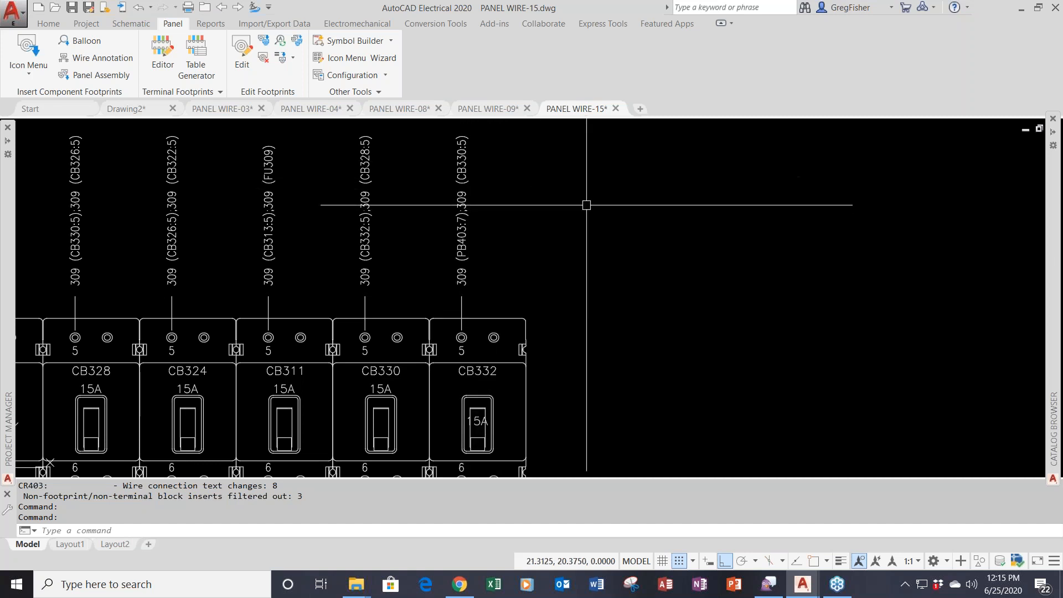
pyautogui.moveTo(575, 406); pyautogui.dragTo(579, 215, button='middle')
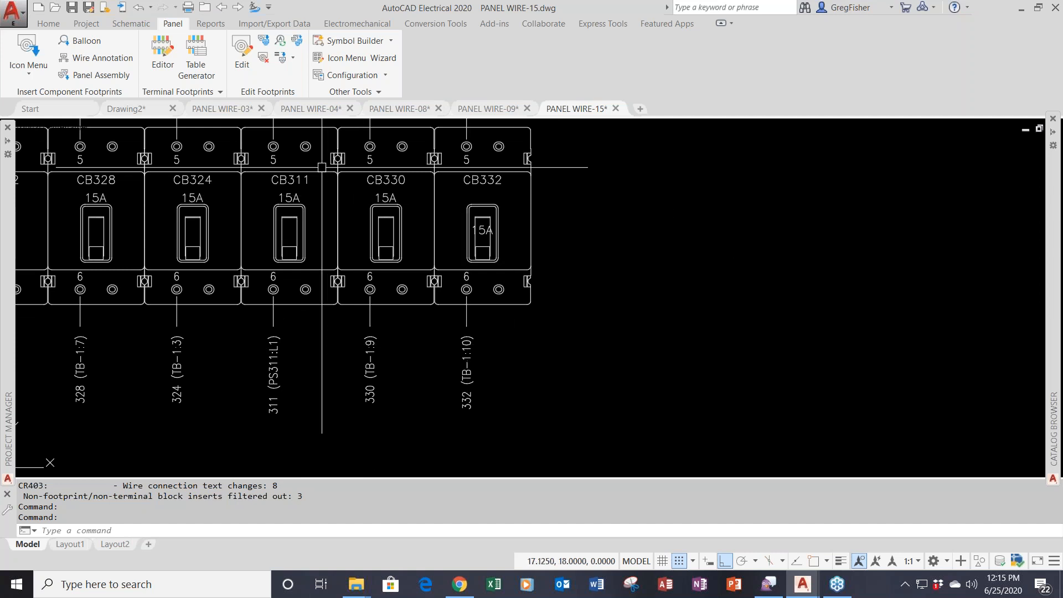
pyautogui.click(215, 110)
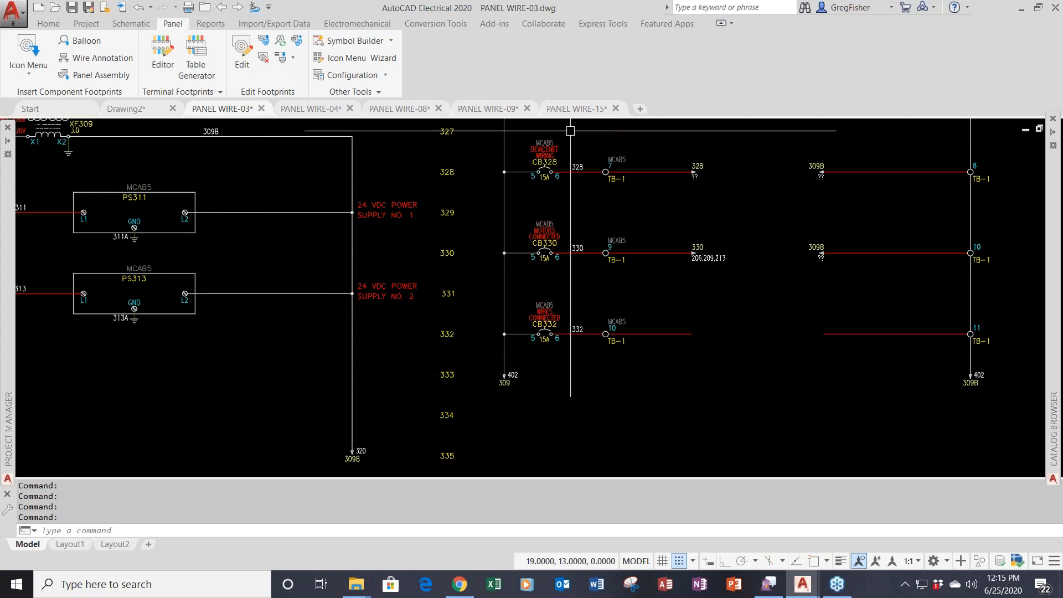
pyautogui.click(571, 110)
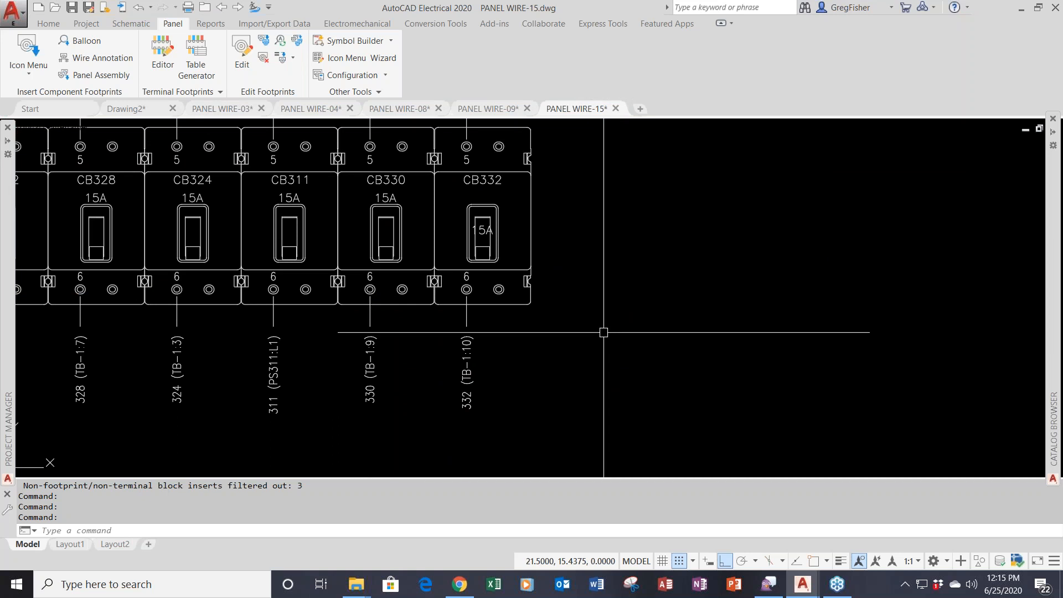
# Examine the wire connection annotations below coil terminals K1 and K2 of the CR403 relay footprint on PANEL WIRE-15
pyautogui.scroll(-4, 377, 441)
pyautogui.moveTo(377, 441); pyautogui.dragTo(452, 244, button='middle')
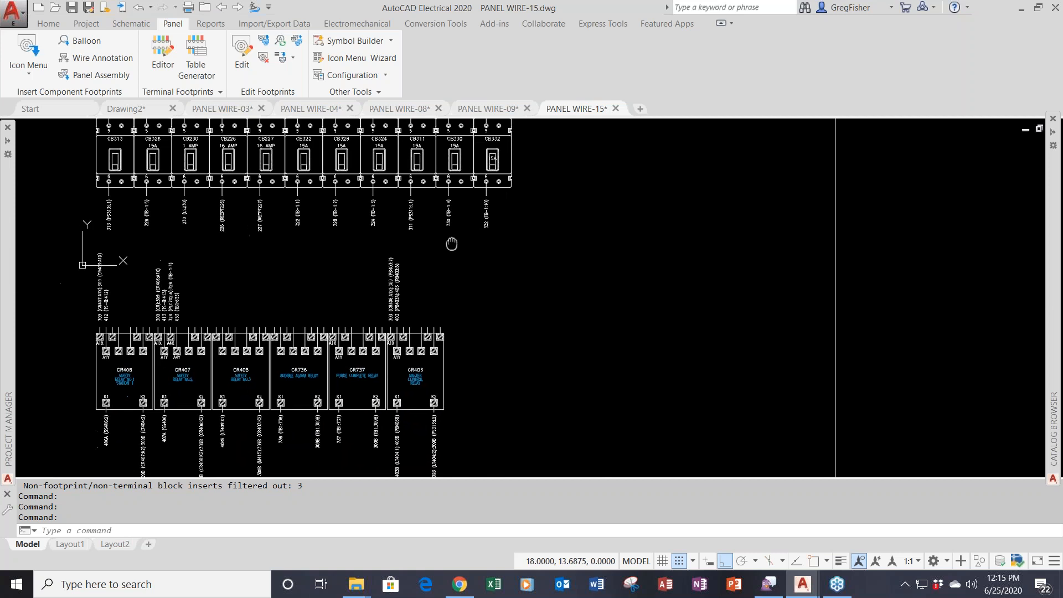
pyautogui.moveTo(480, 359); pyautogui.dragTo(487, 280, button='middle')
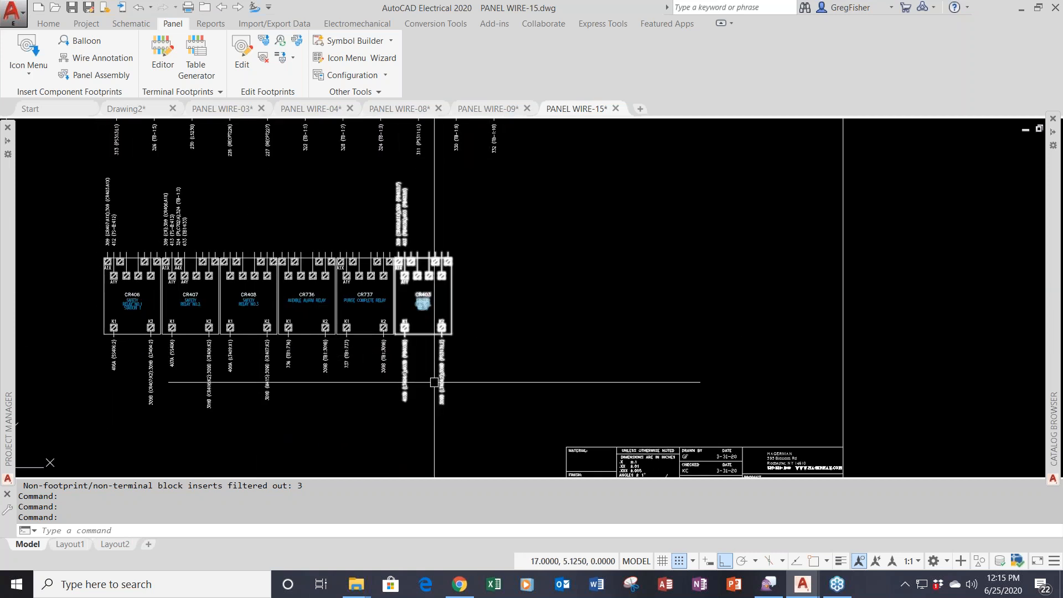
pyautogui.scroll(4, 420, 373)
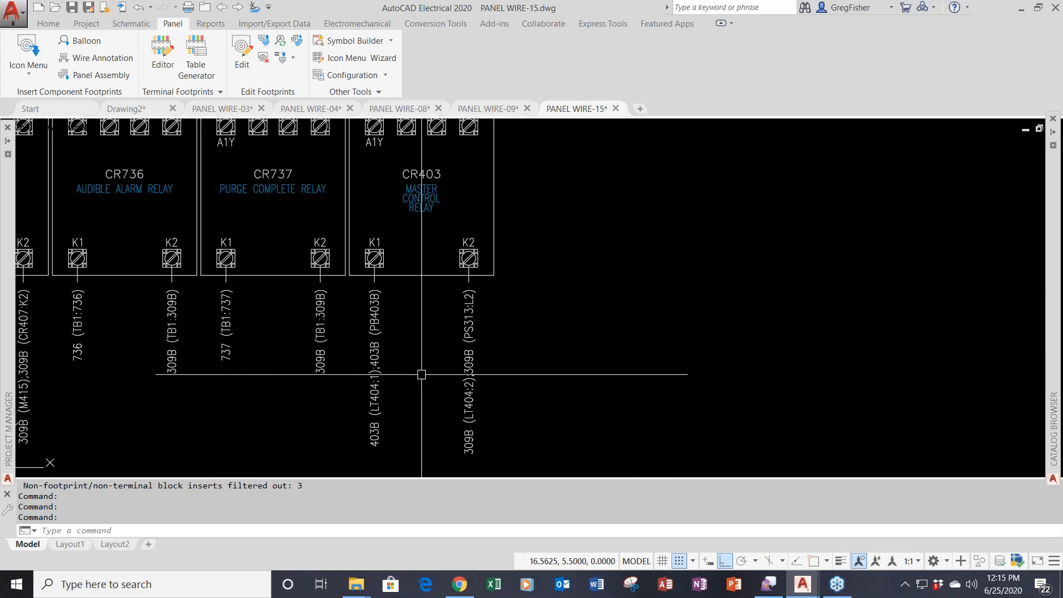
pyautogui.moveTo(421, 375); pyautogui.dragTo(453, 288, button='middle')
pyautogui.scroll(2, 440, 319)
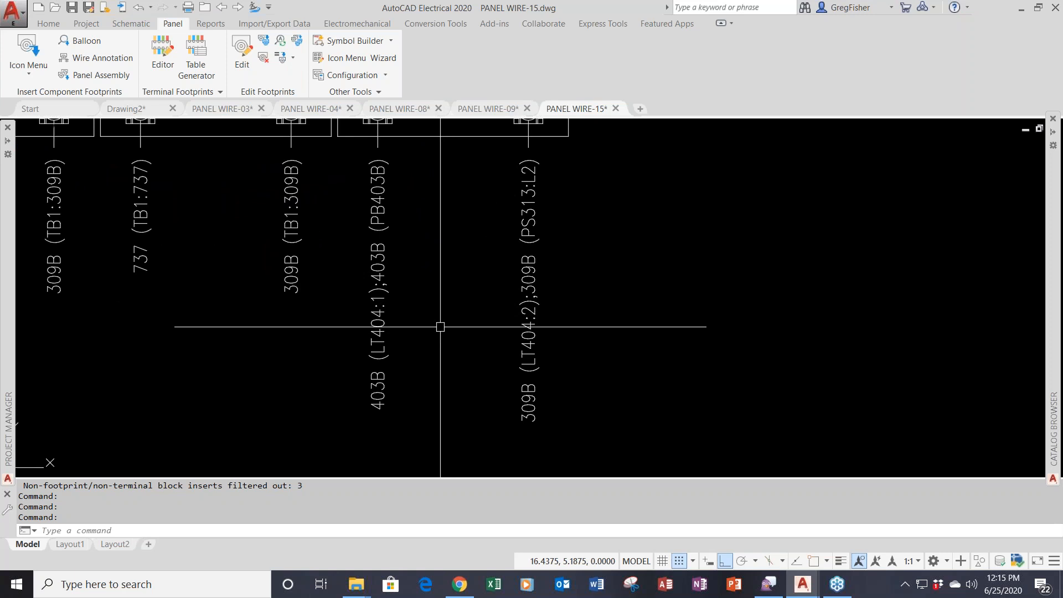
pyautogui.moveTo(440, 327); pyautogui.dragTo(432, 372, button='middle')
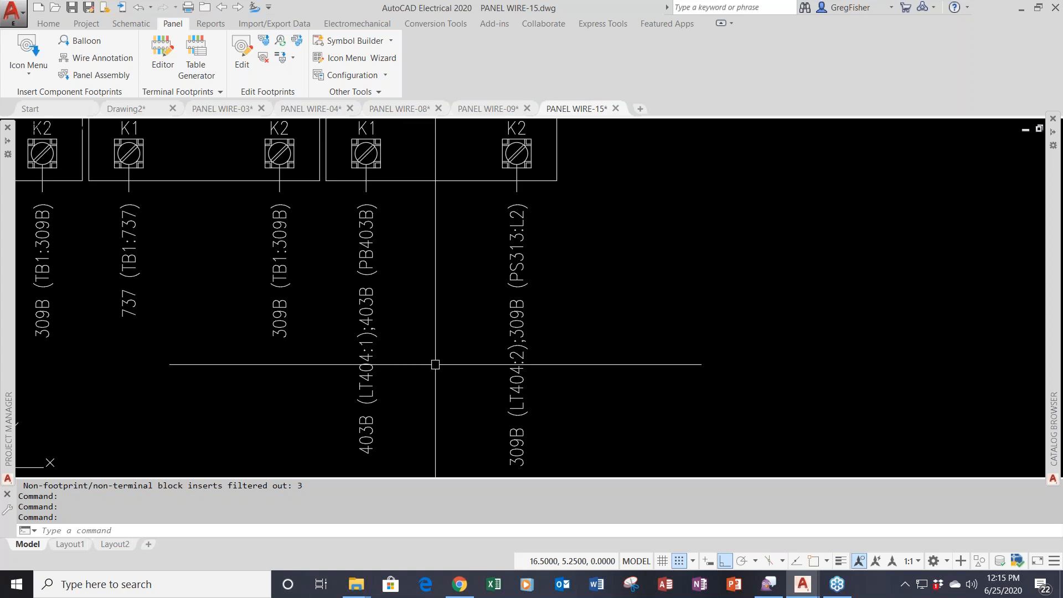
pyautogui.scroll(-2, 435, 364)
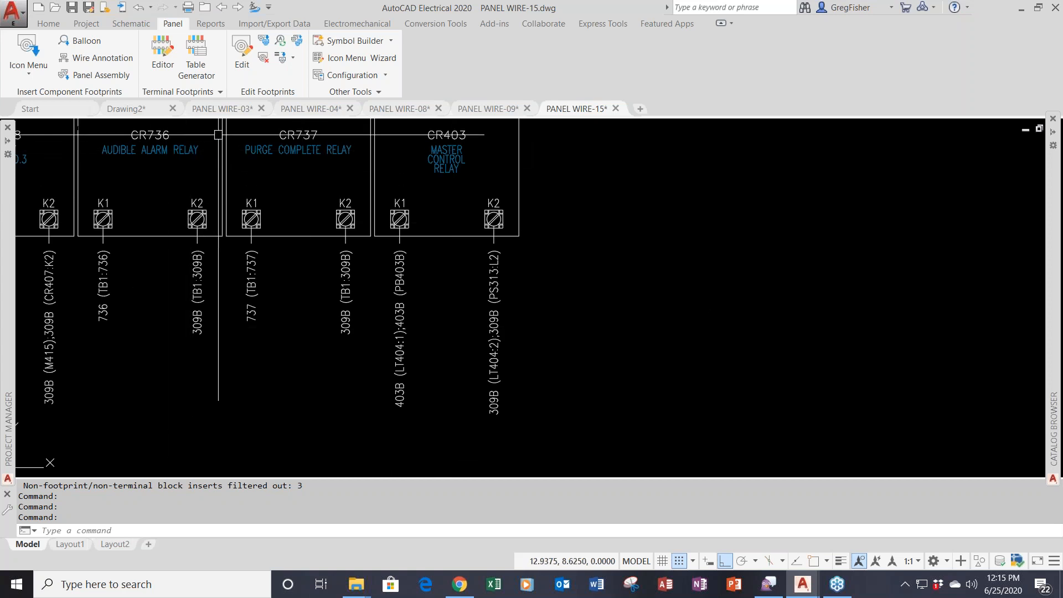
# Check the CR403 coil and its connections to LT404 and PB403B on lines 403 and 404 of schematic PANEL WIRE-04
pyautogui.click(297, 109)
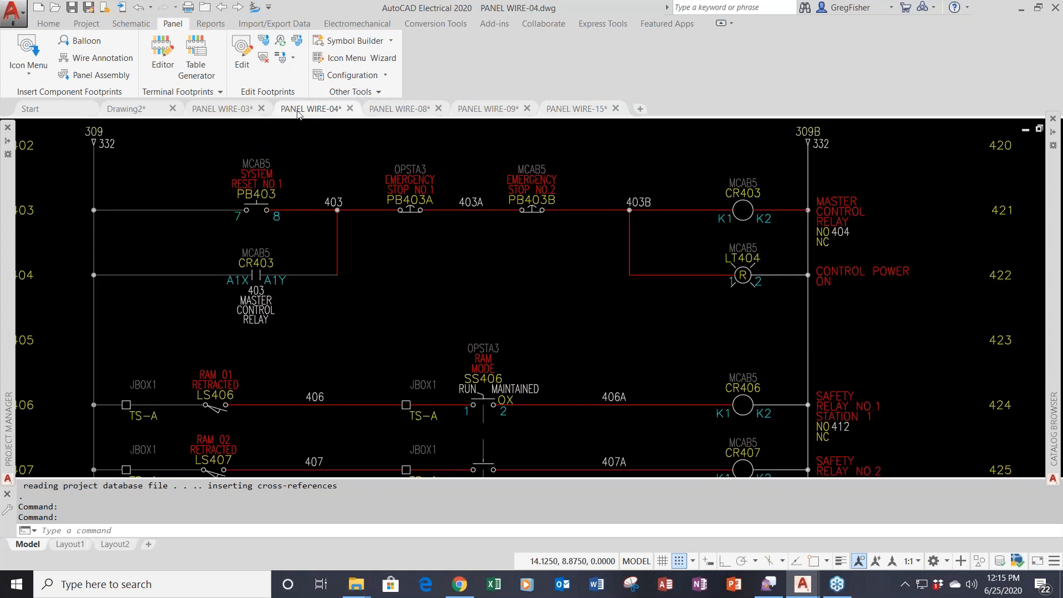
pyautogui.moveTo(541, 324); pyautogui.dragTo(338, 344, button='middle')
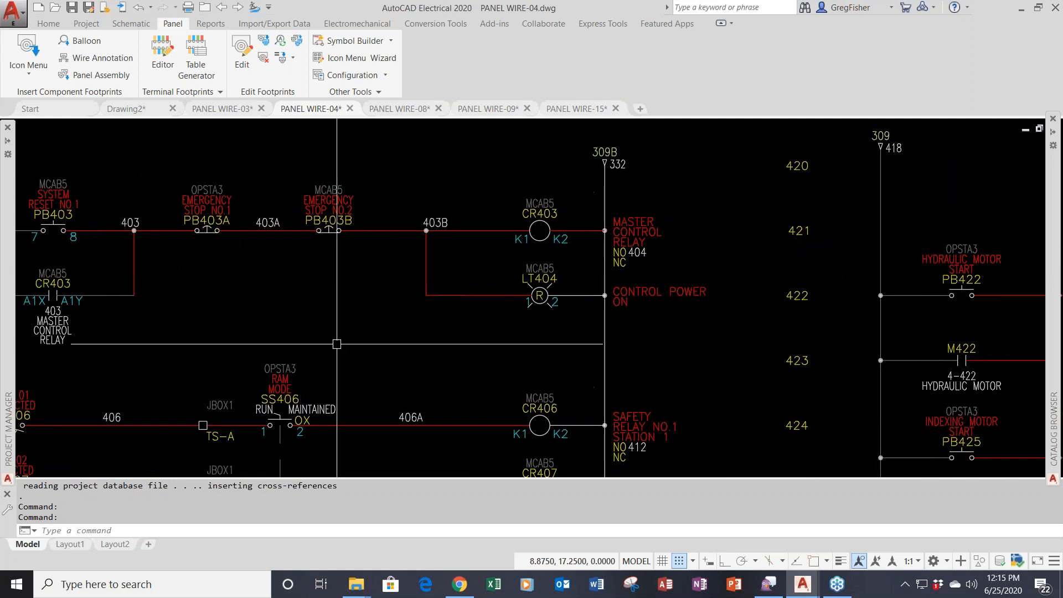
pyautogui.moveTo(487, 235)
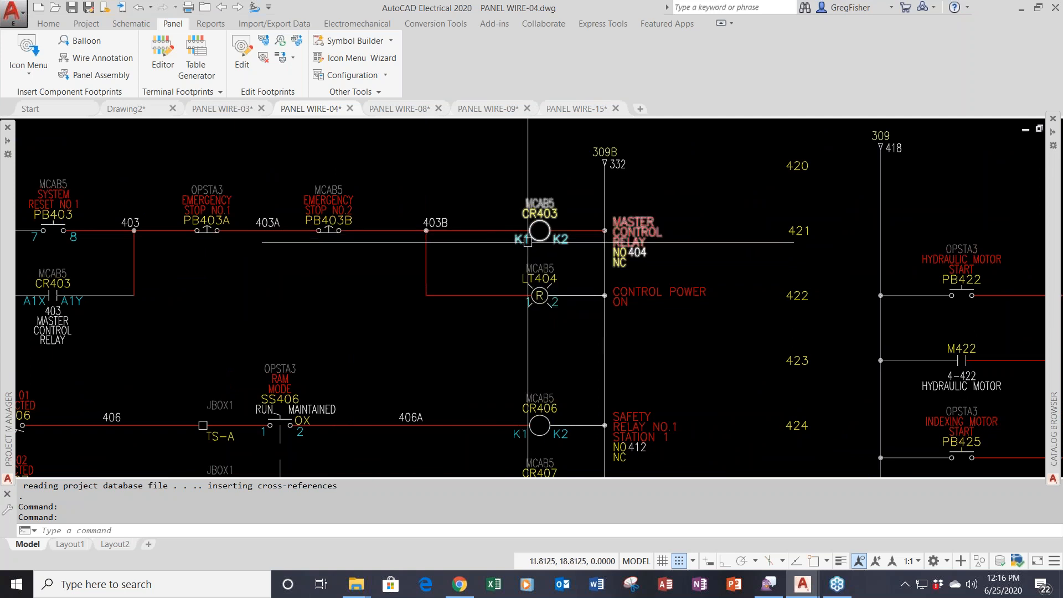
pyautogui.moveTo(528, 266)
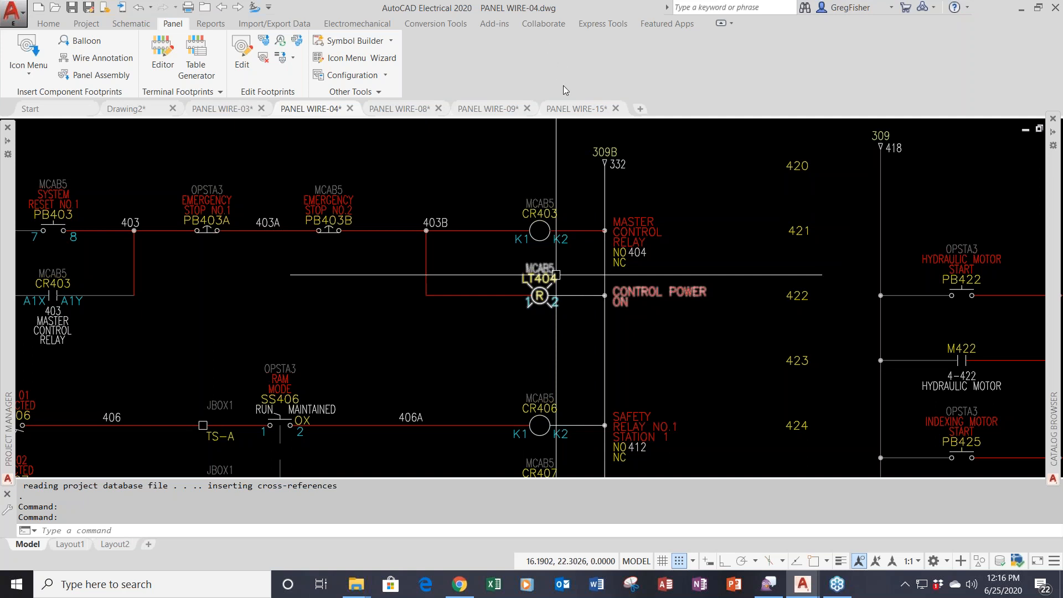
pyautogui.moveTo(213, 317); pyautogui.dragTo(478, 299, button='middle')
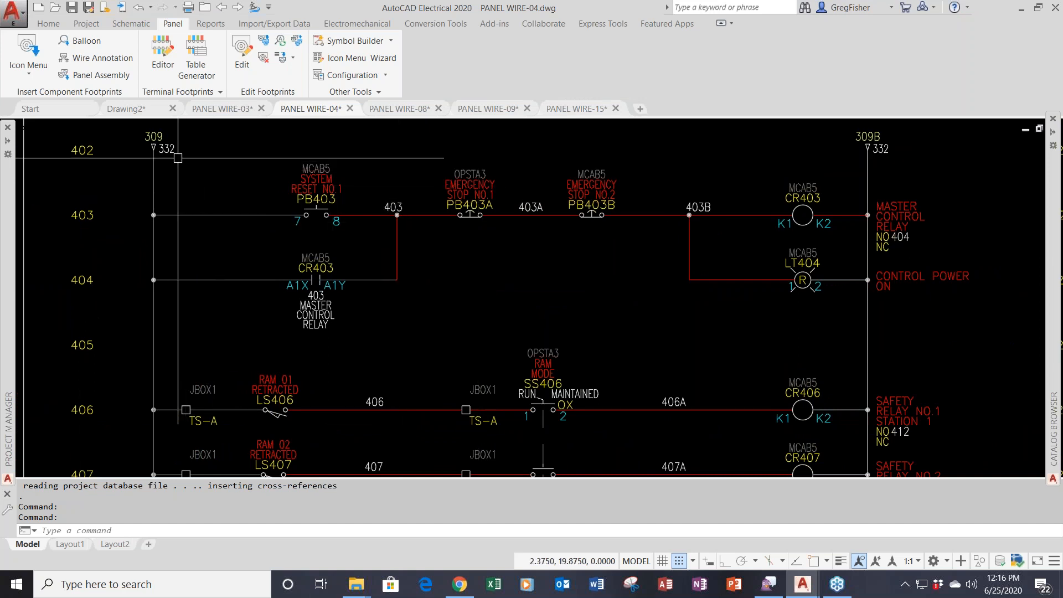
# Return to PANEL WIRE-15 and examine the annotations above contact terminals A1X and A1Y of the CR403 footprint
pyautogui.click(577, 109)
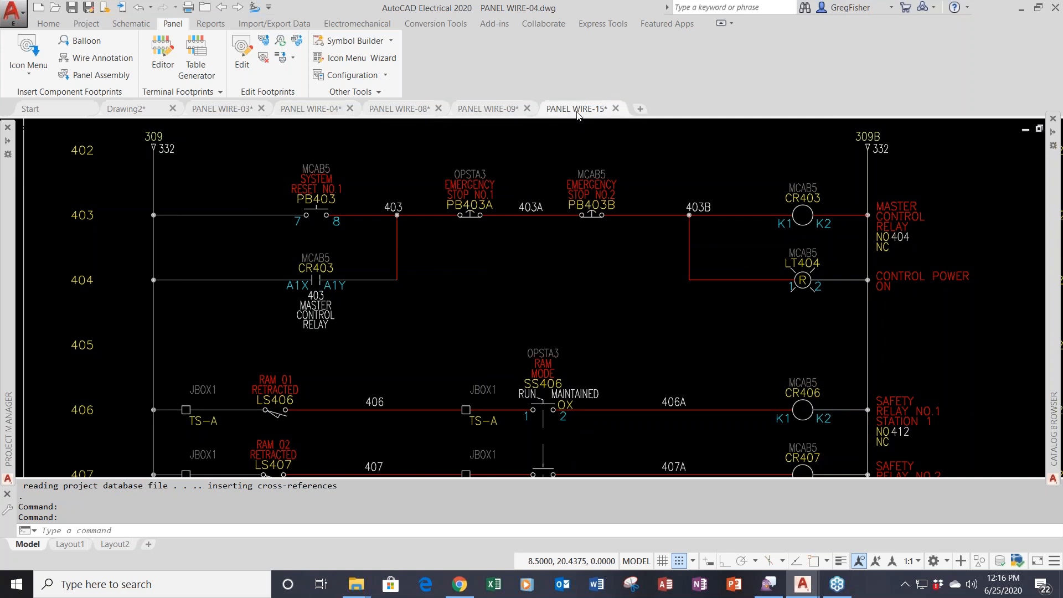
pyautogui.scroll(-4, 517, 238)
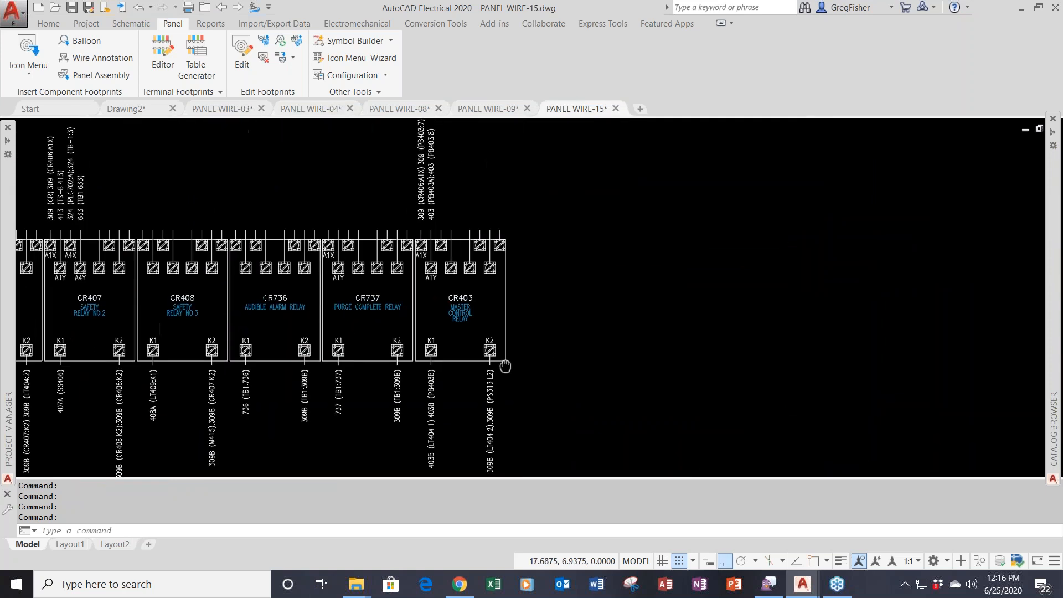
pyautogui.moveTo(540, 262); pyautogui.dragTo(541, 299, button='middle')
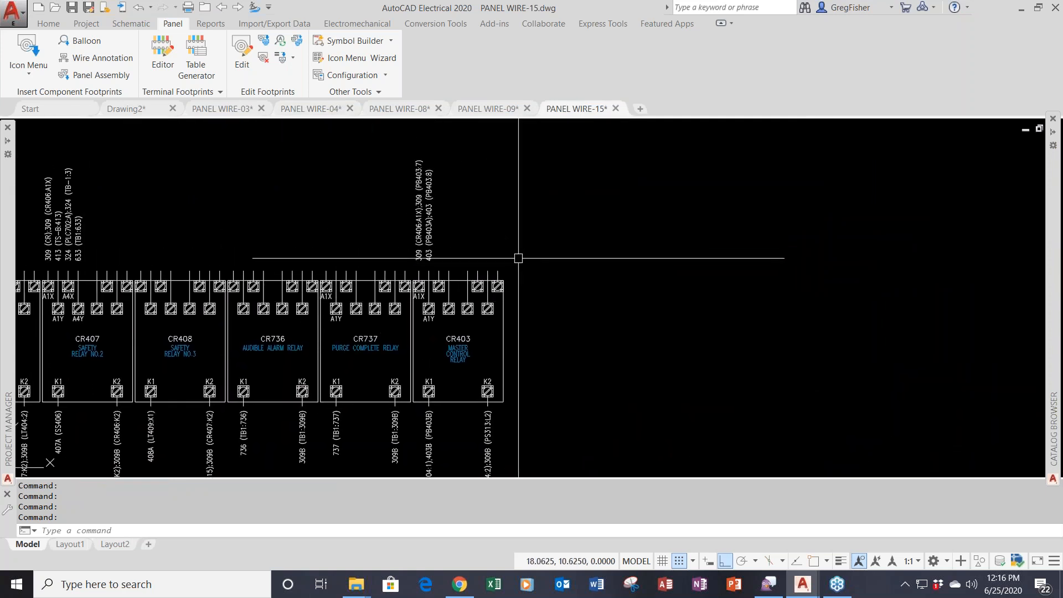
pyautogui.scroll(2, 520, 257)
pyautogui.moveTo(520, 258); pyautogui.dragTo(517, 296, button='middle')
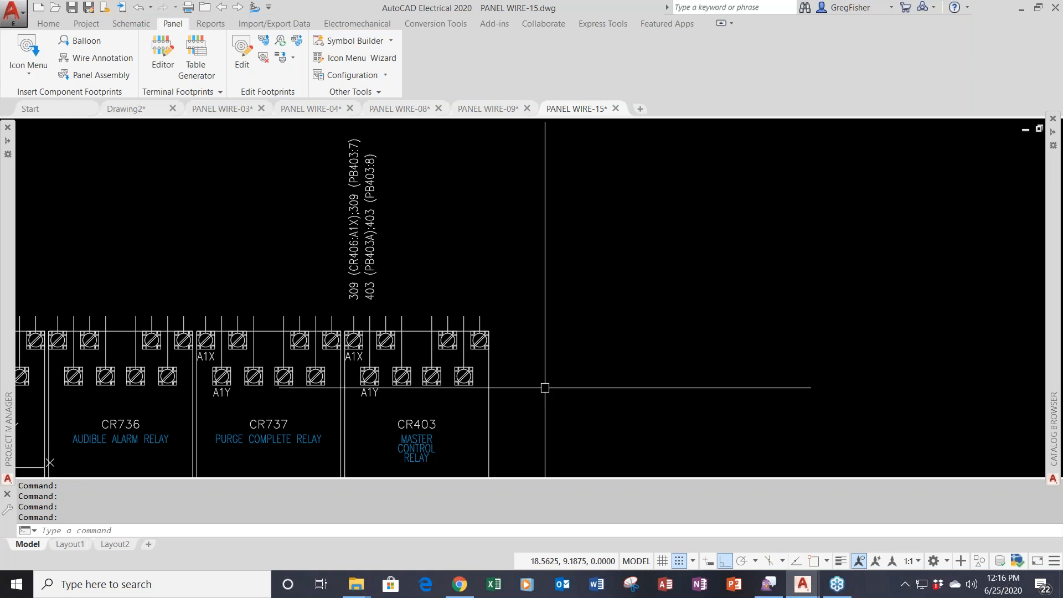
pyautogui.scroll(-2, 543, 387)
pyautogui.moveTo(543, 387); pyautogui.dragTo(547, 306, button='middle')
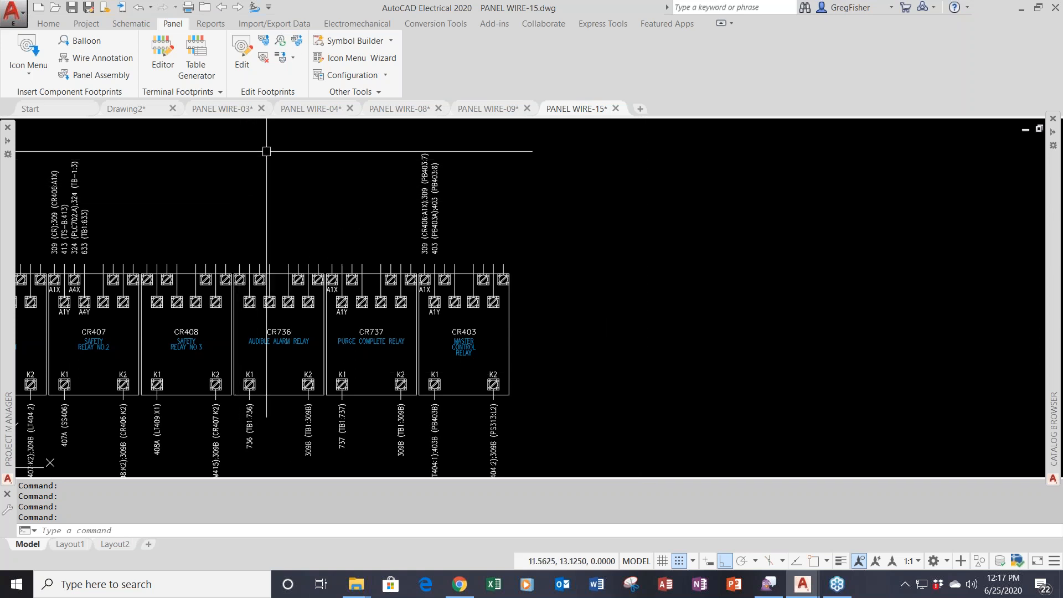
# Insert a Relay NO Contact on line 406 of PANEL WIRE-04, between limit switch LS406 and the following TS-A terminal
pyautogui.click(310, 109)
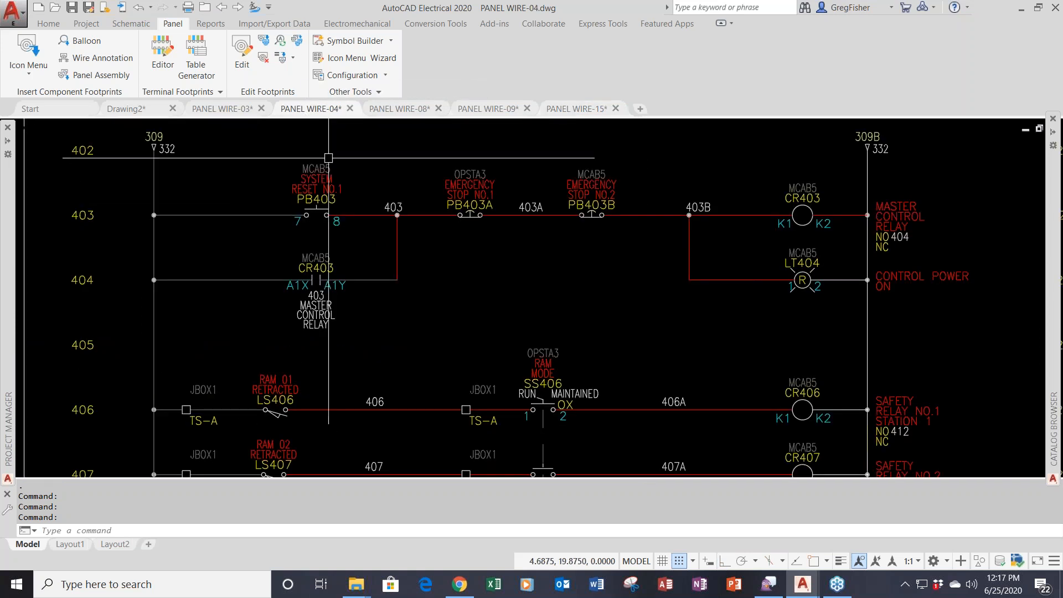
pyautogui.scroll(-2, 430, 336)
pyautogui.moveTo(430, 335); pyautogui.dragTo(409, 244, button='middle')
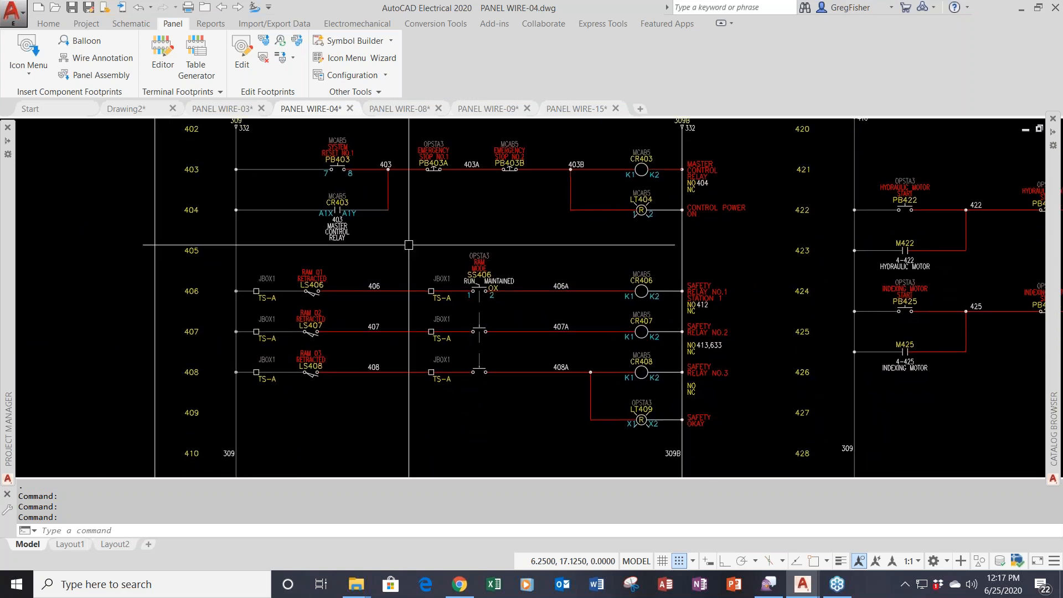
pyautogui.click(131, 25)
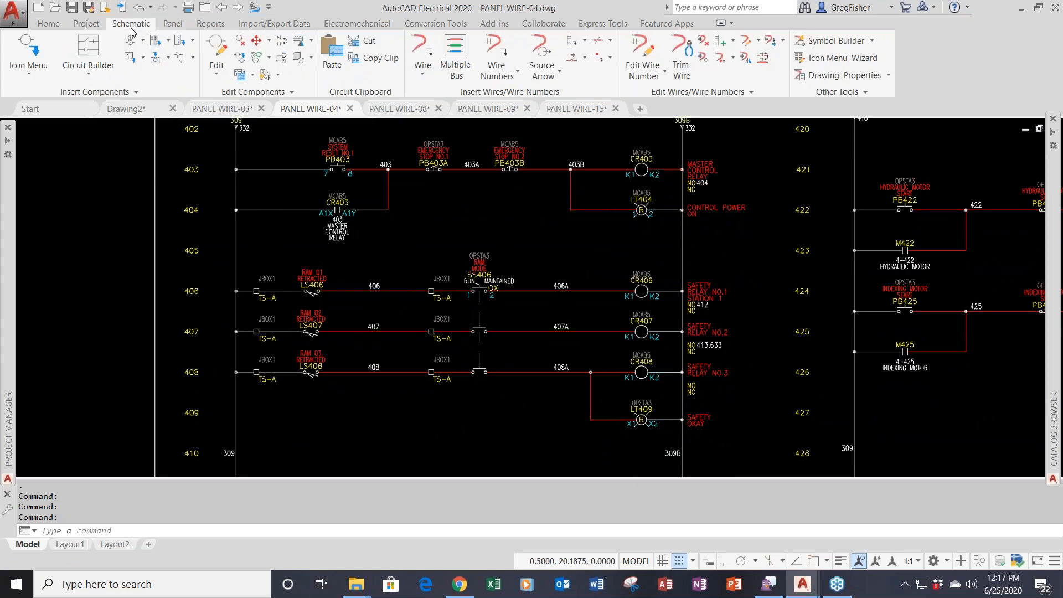
pyautogui.click(25, 45)
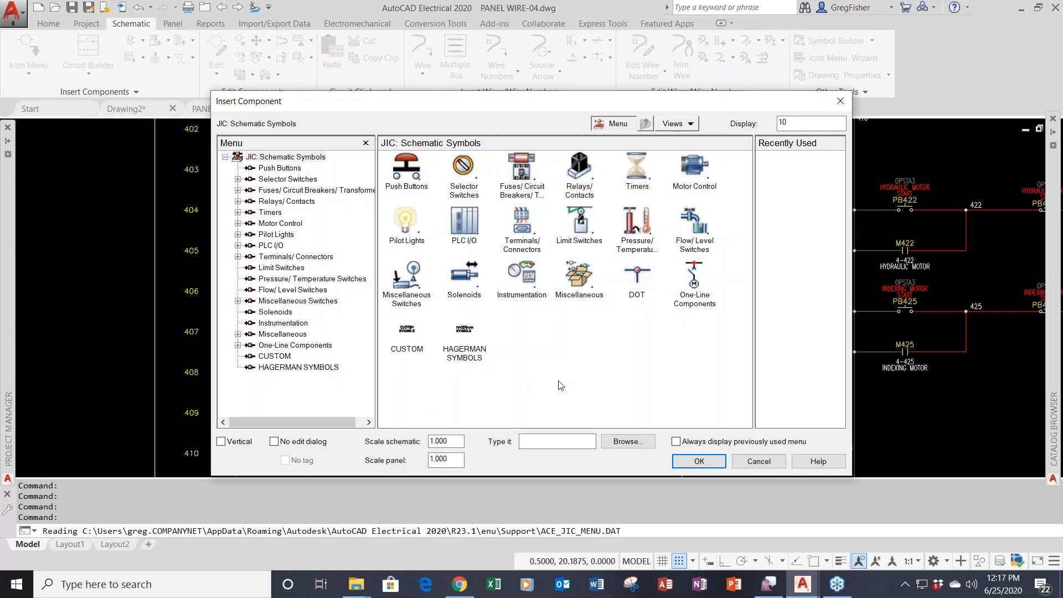
pyautogui.click(585, 168)
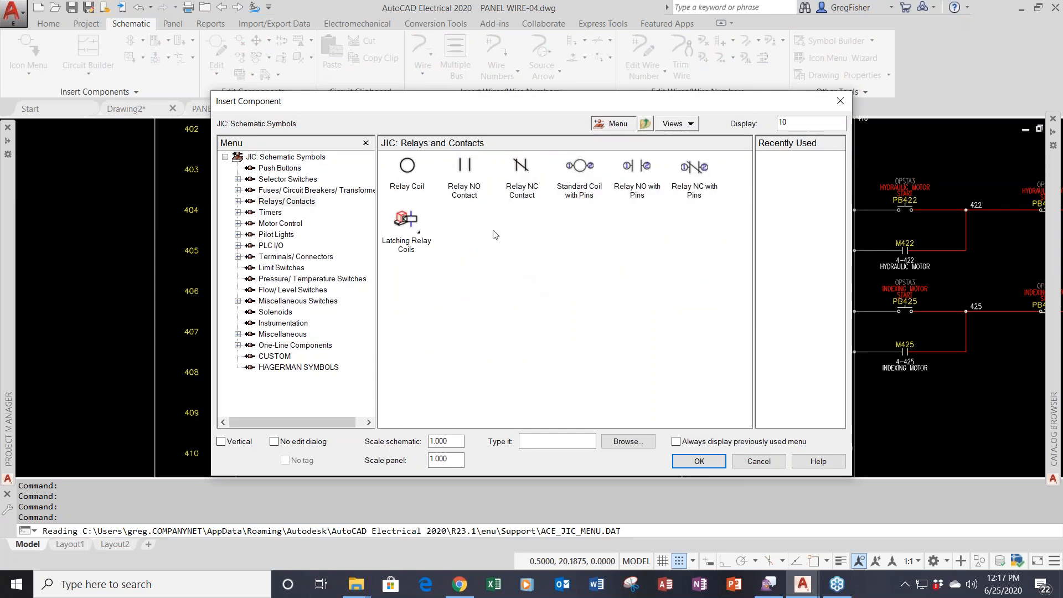
pyautogui.click(464, 166)
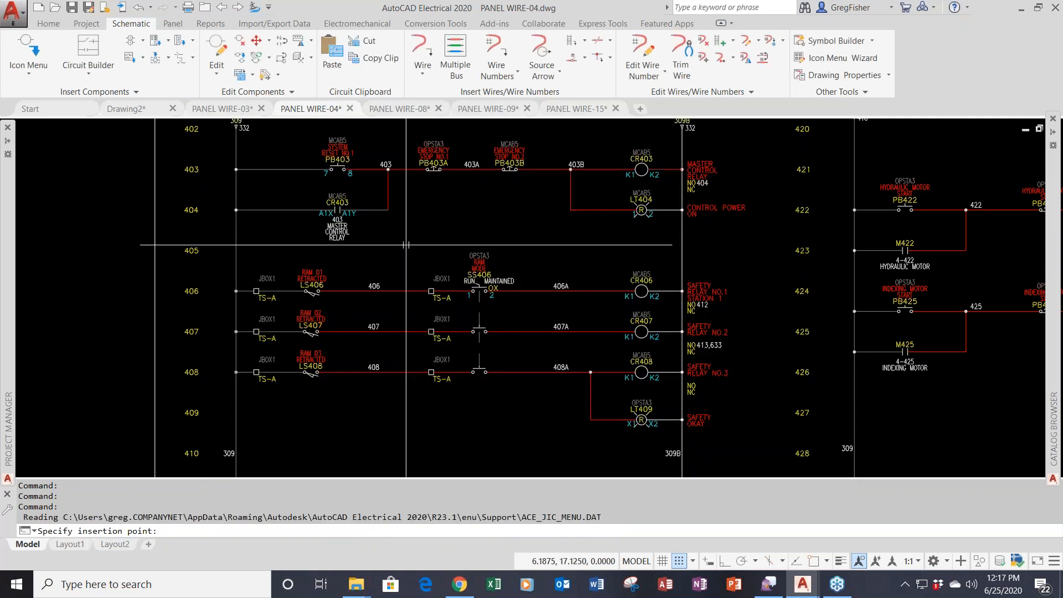
pyautogui.scroll(2, 393, 285)
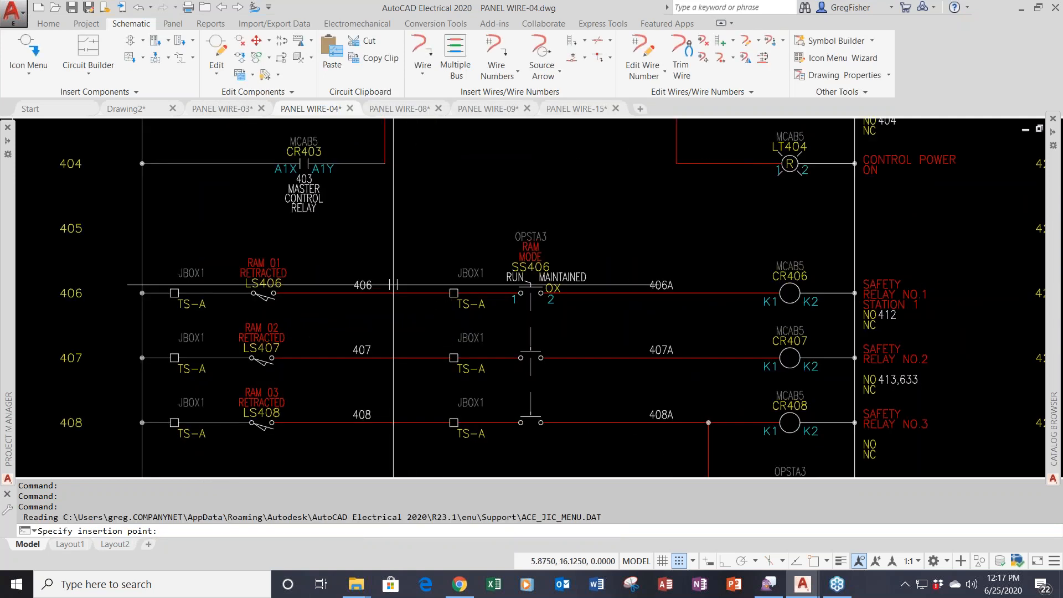
pyautogui.click(381, 293)
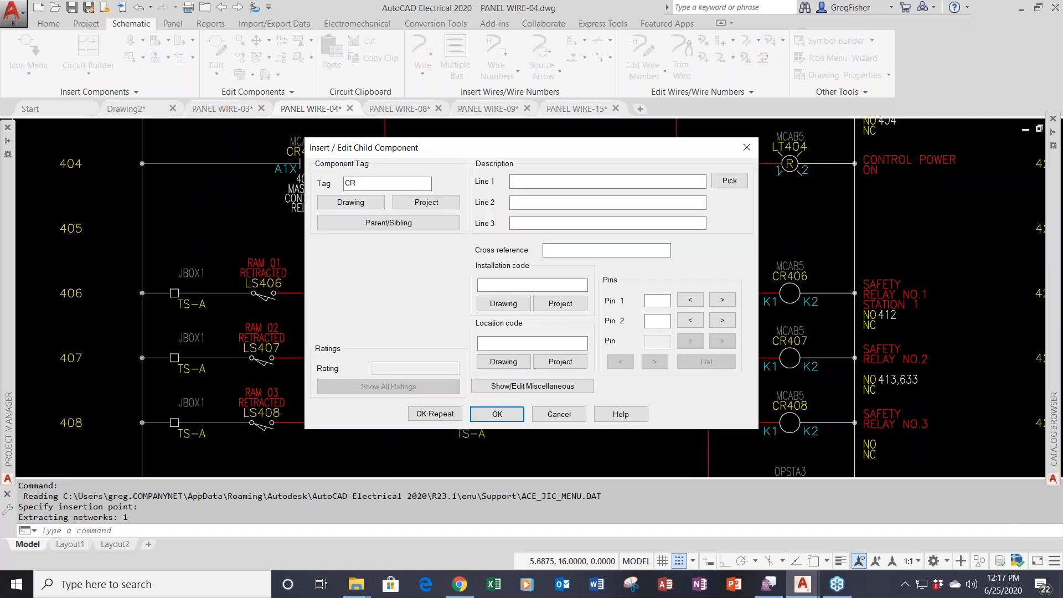
# Link the new contact on line 406 to the CR403 relay coil, with pins A4X and A4Y and location MCAB5
pyautogui.click(402, 223)
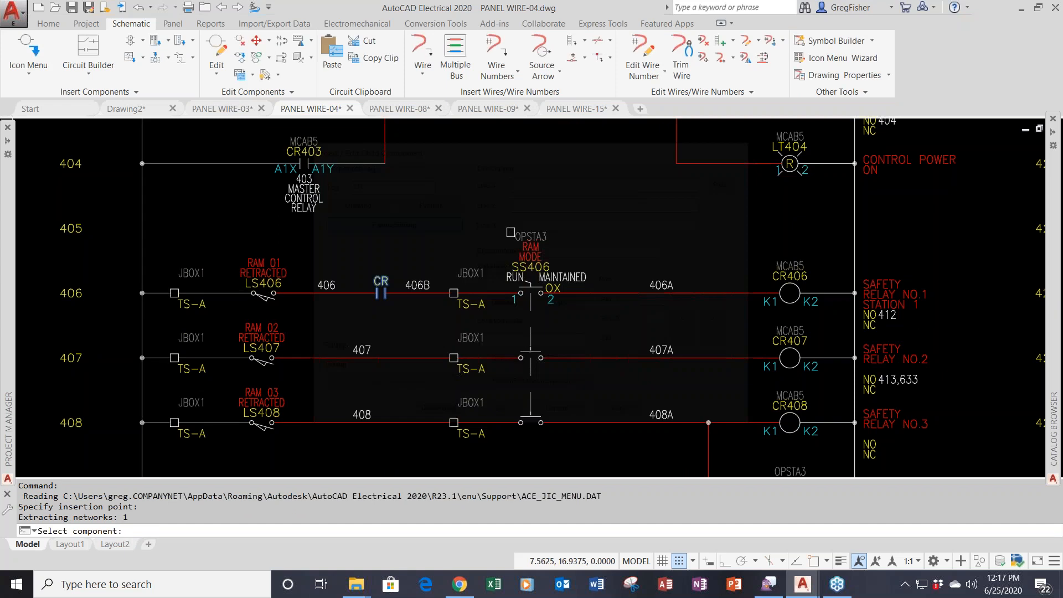
pyautogui.moveTo(534, 200); pyautogui.dragTo(421, 286, button='middle')
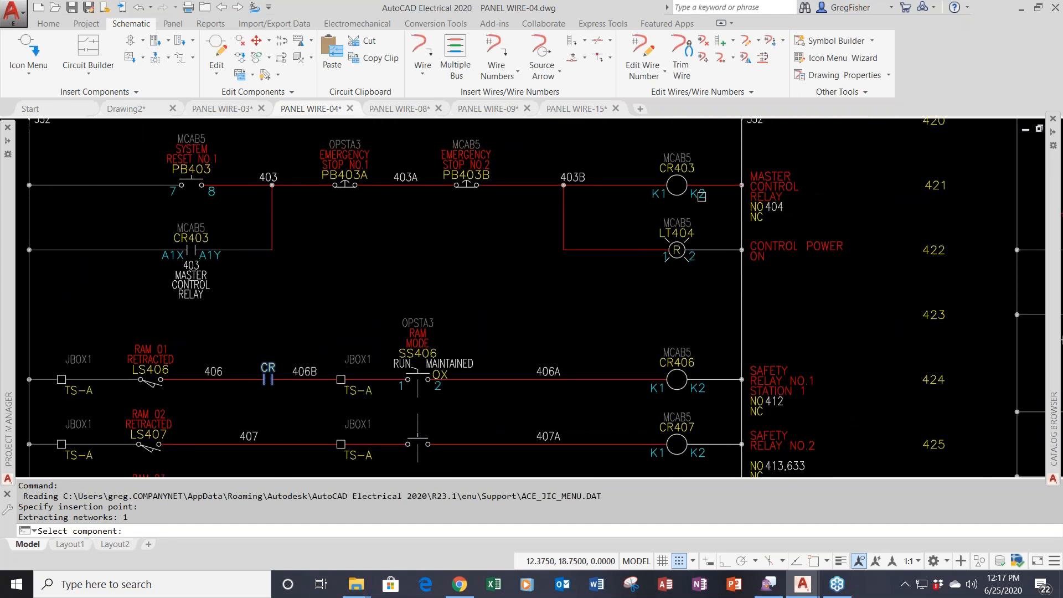
pyautogui.click(684, 162)
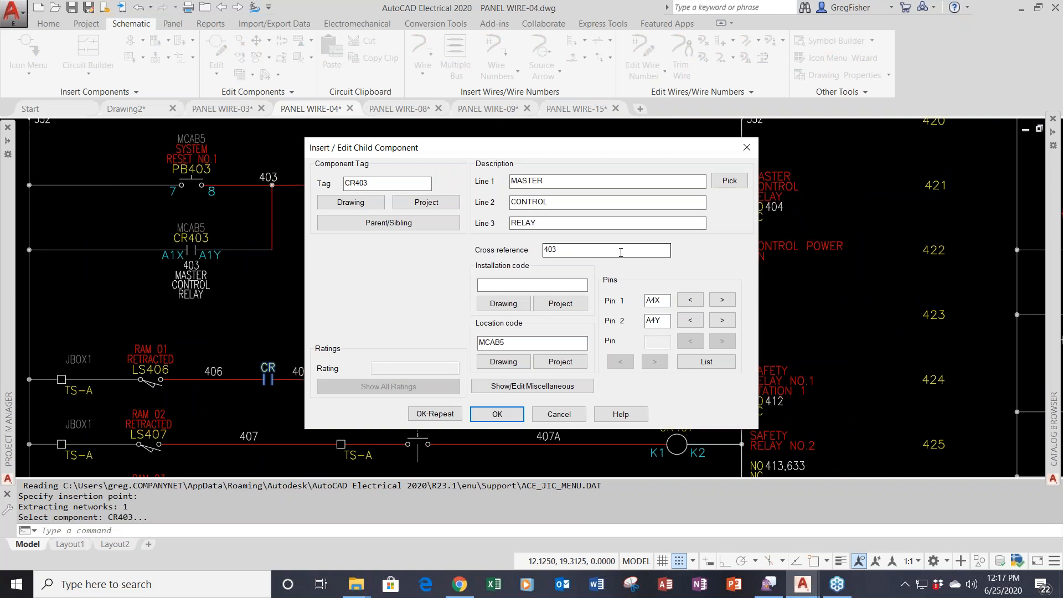
pyautogui.click(494, 414)
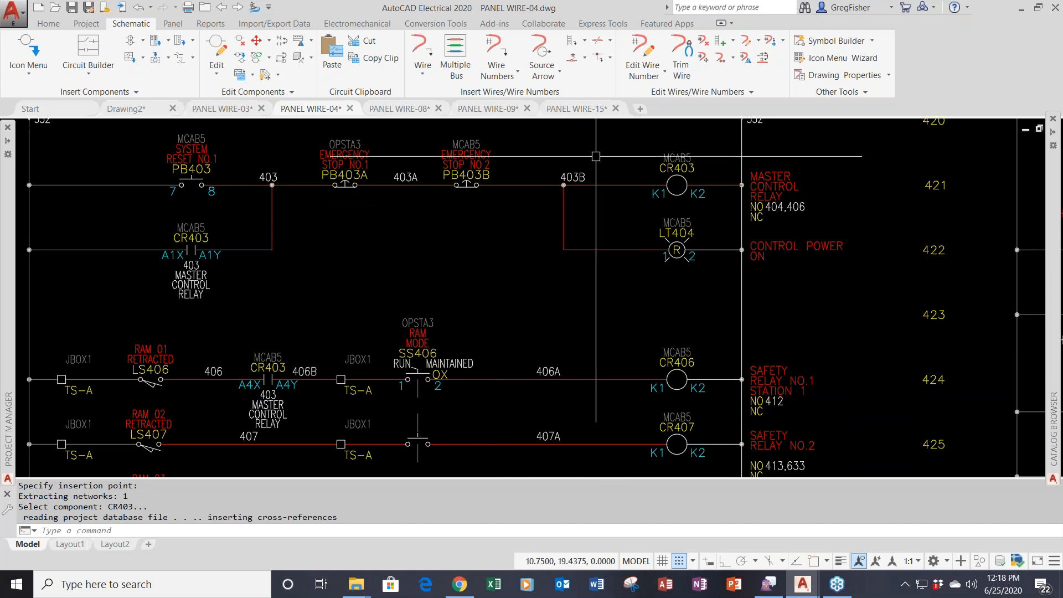
# Rerun the wire annotation for all devices on PANEL WIRE-15, all location codes, in the Wire number (Tag:Terminal) format
pyautogui.click(576, 110)
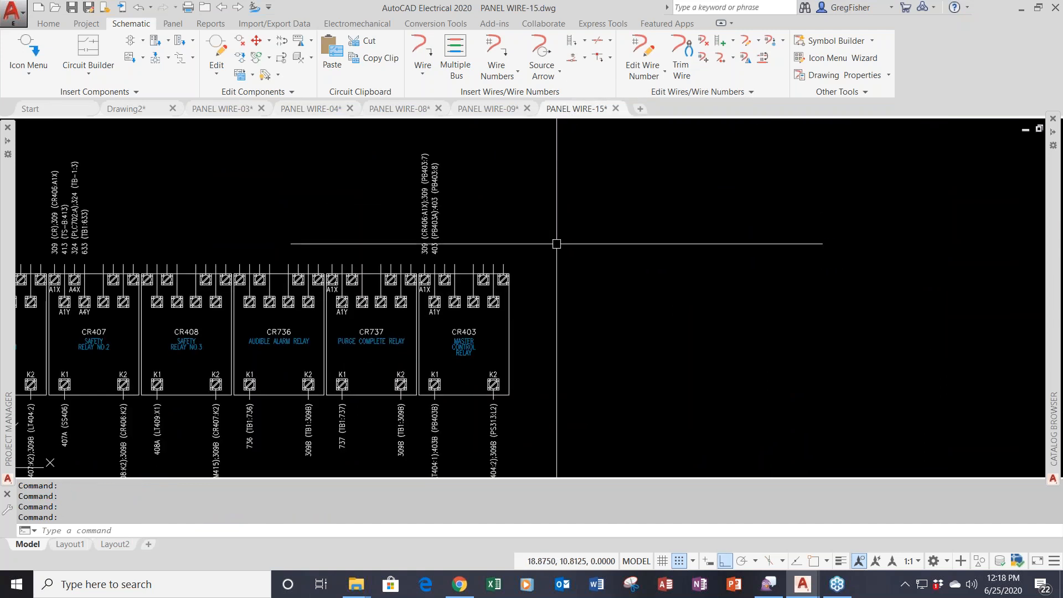
pyautogui.scroll(-2, 560, 271)
pyautogui.moveTo(561, 273); pyautogui.dragTo(509, 302, button='middle')
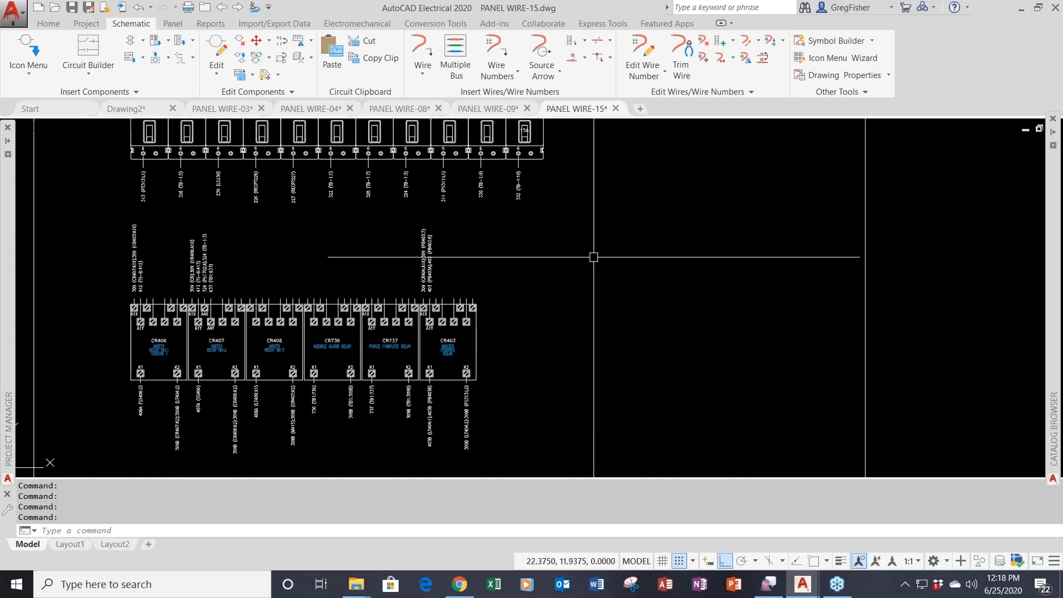
pyautogui.click(173, 24)
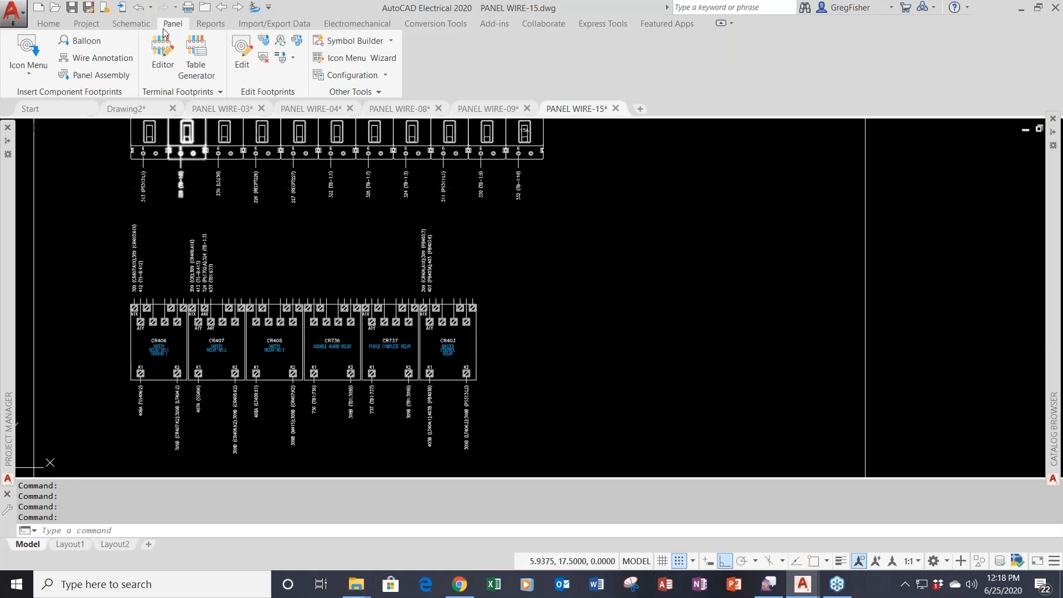
pyautogui.click(100, 60)
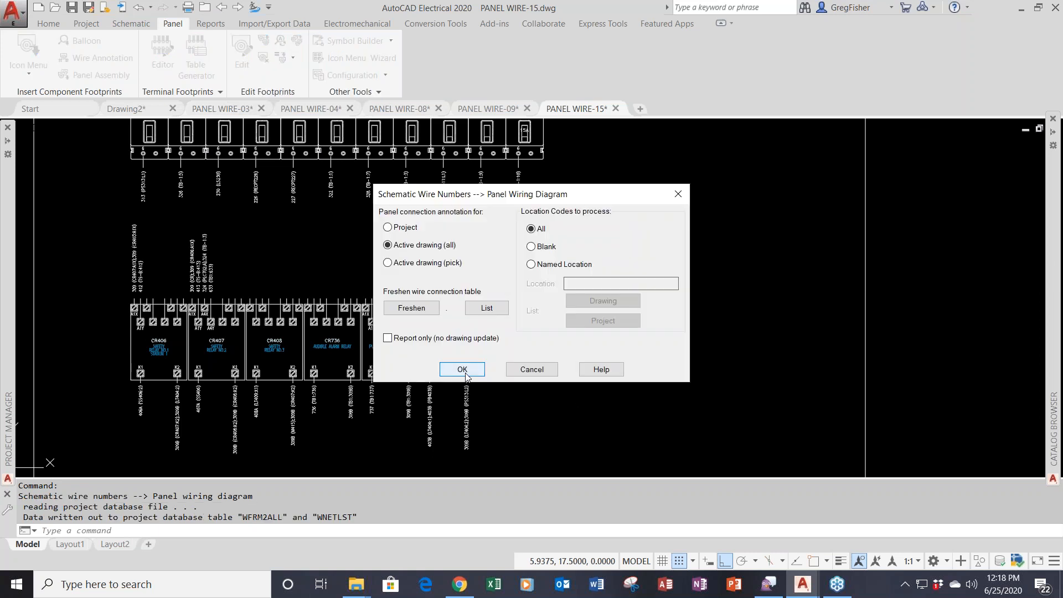
pyautogui.click(462, 370)
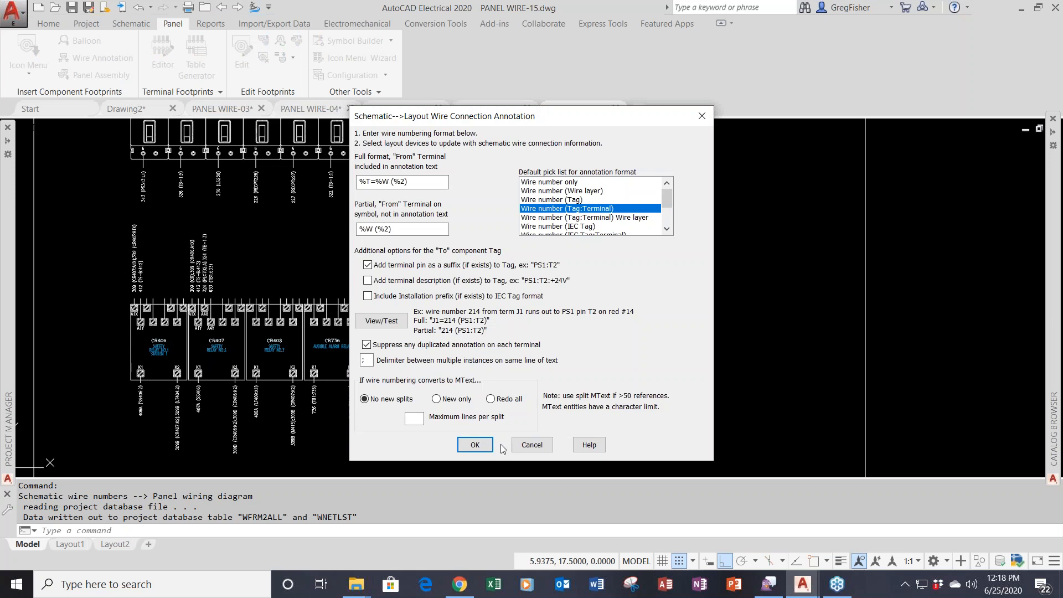
pyautogui.click(474, 446)
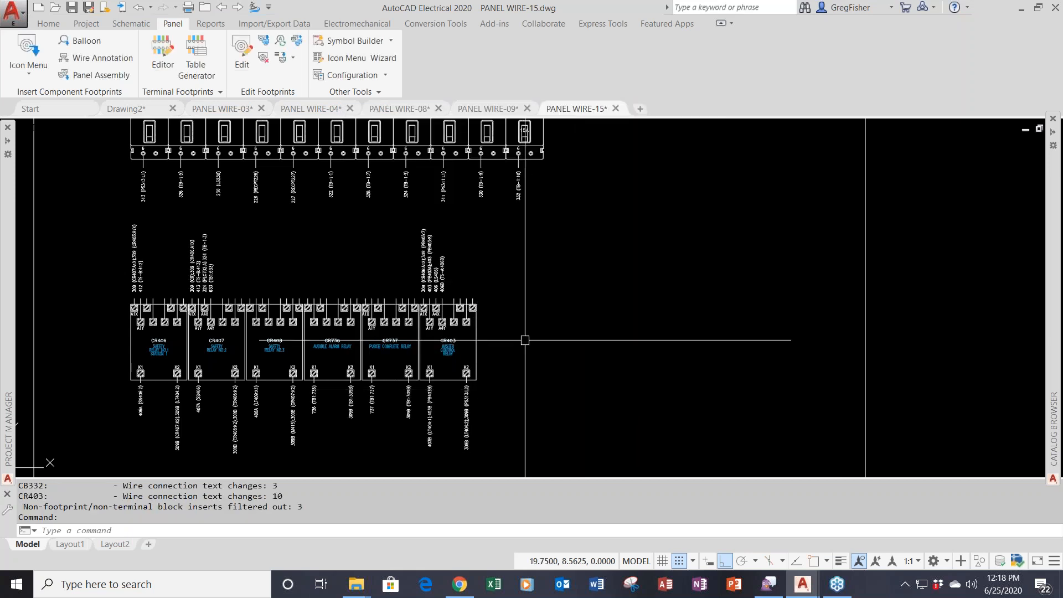
# Examine the updated wire annotations above terminals A4X and A4Y of the CR403 footprint
pyautogui.scroll(4, 487, 320)
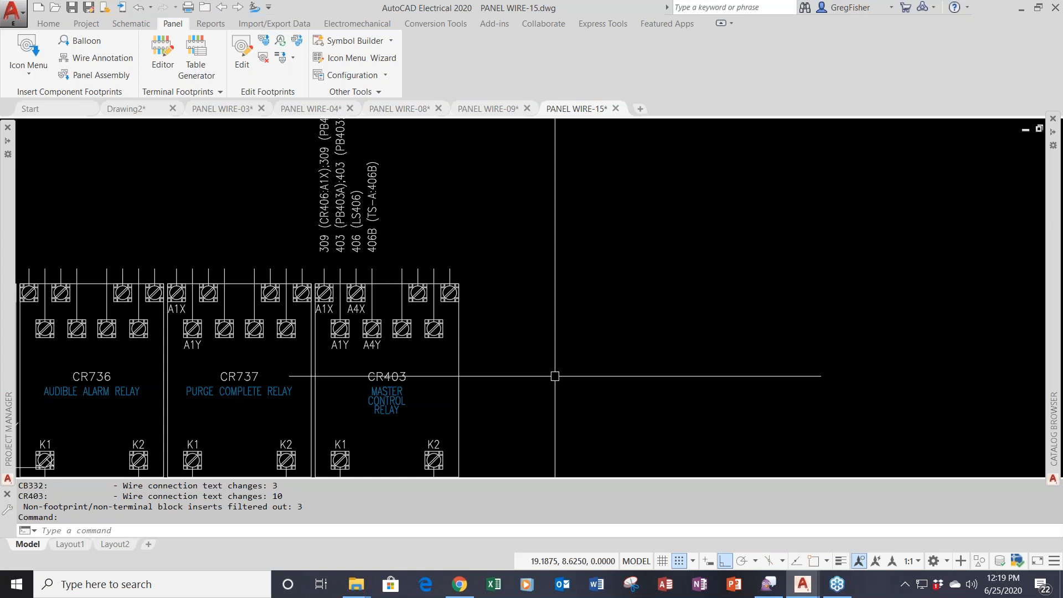
pyautogui.scroll(5, 555, 376)
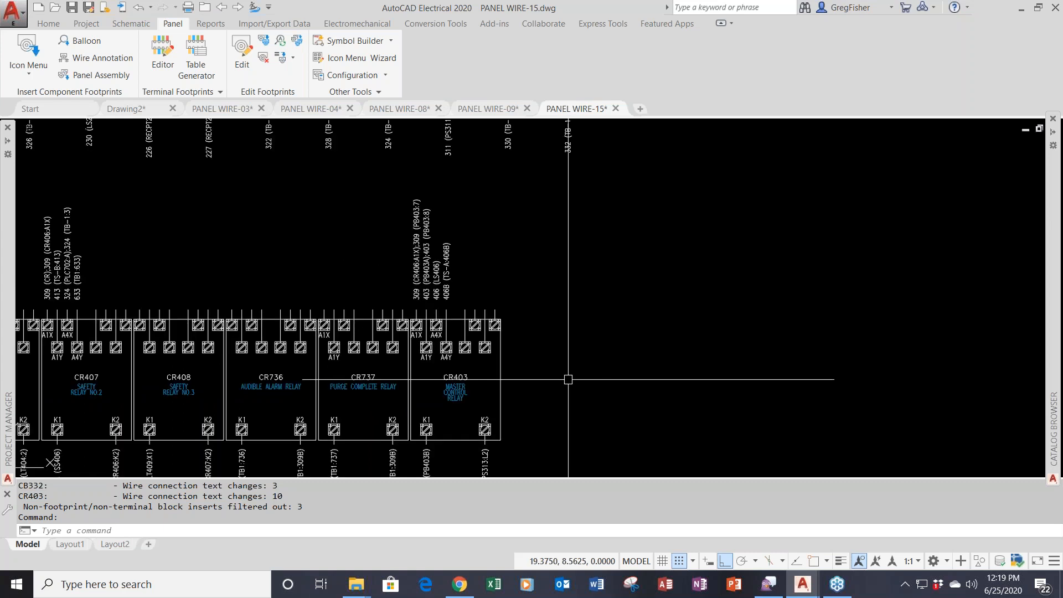
pyautogui.moveTo(564, 380); pyautogui.dragTo(606, 327, button='middle')
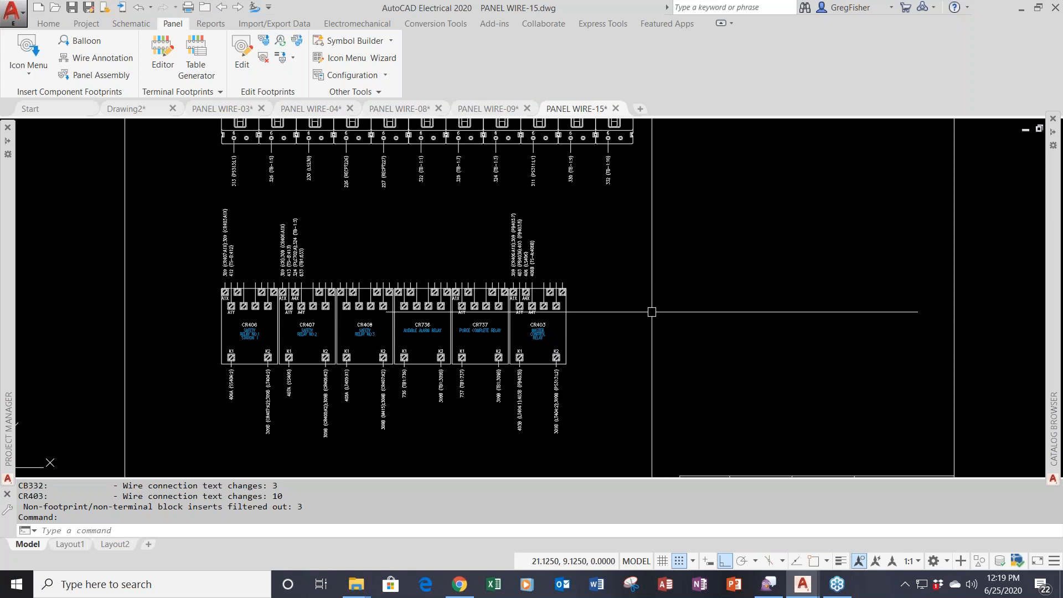
pyautogui.scroll(-3, 651, 310)
pyautogui.moveTo(651, 310); pyautogui.dragTo(408, 309, button='middle')
pyautogui.scroll(2, 432, 320)
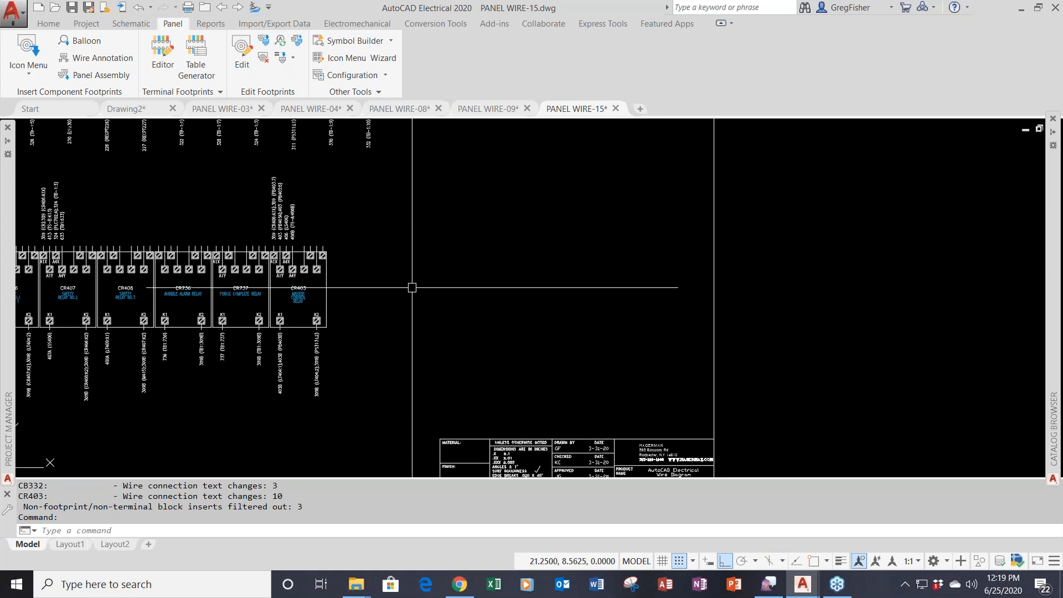
# Generate the panel Bill of Material report for all project drawings in Normal Tallied Format, review it and close it
pyautogui.click(215, 25)
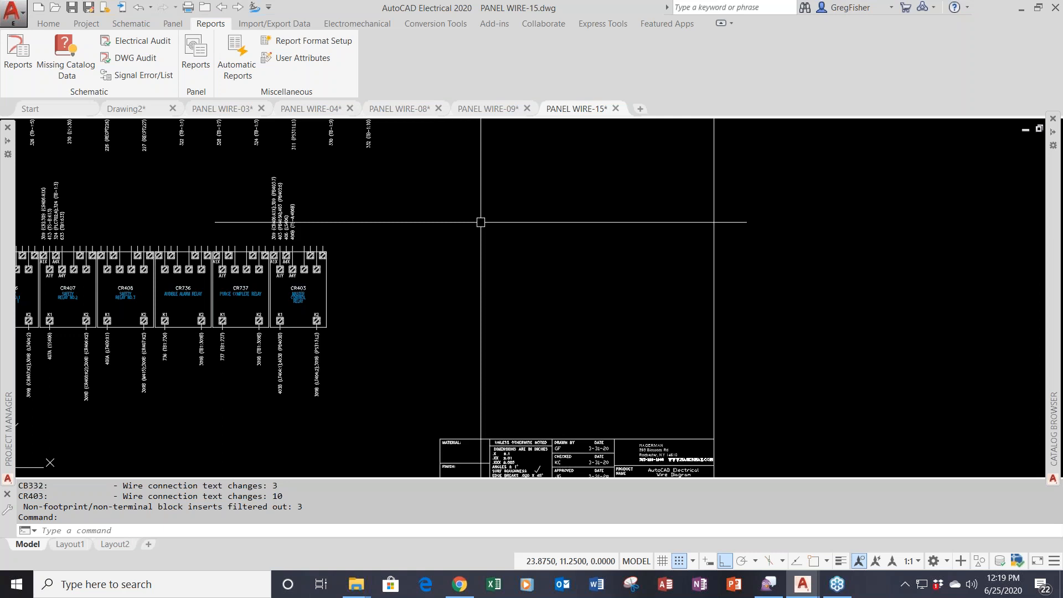
pyautogui.click(197, 60)
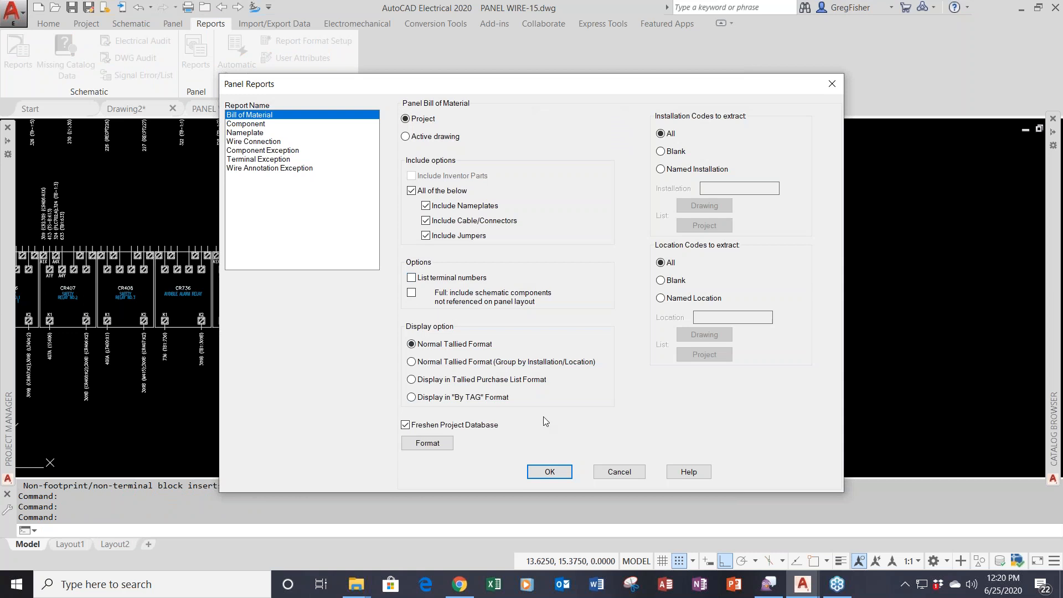
pyautogui.click(553, 472)
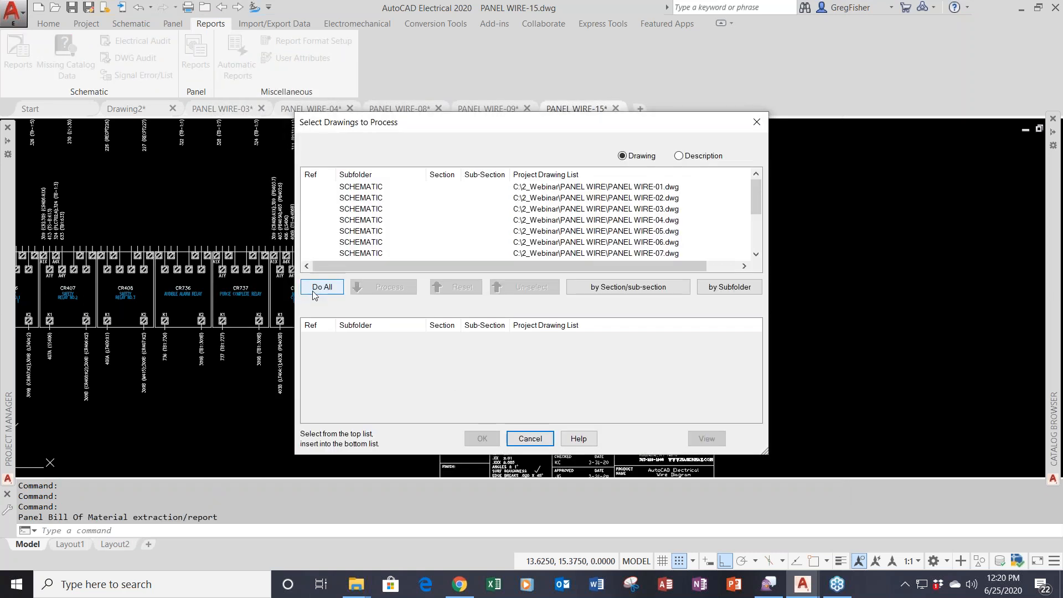
pyautogui.click(314, 288)
pyautogui.click(482, 439)
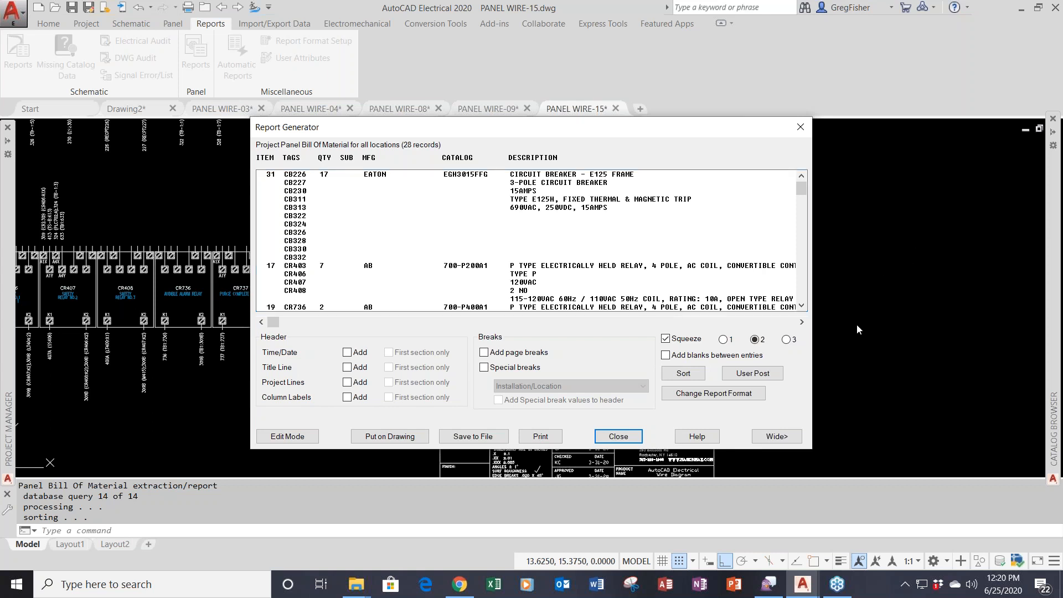
pyautogui.click(623, 436)
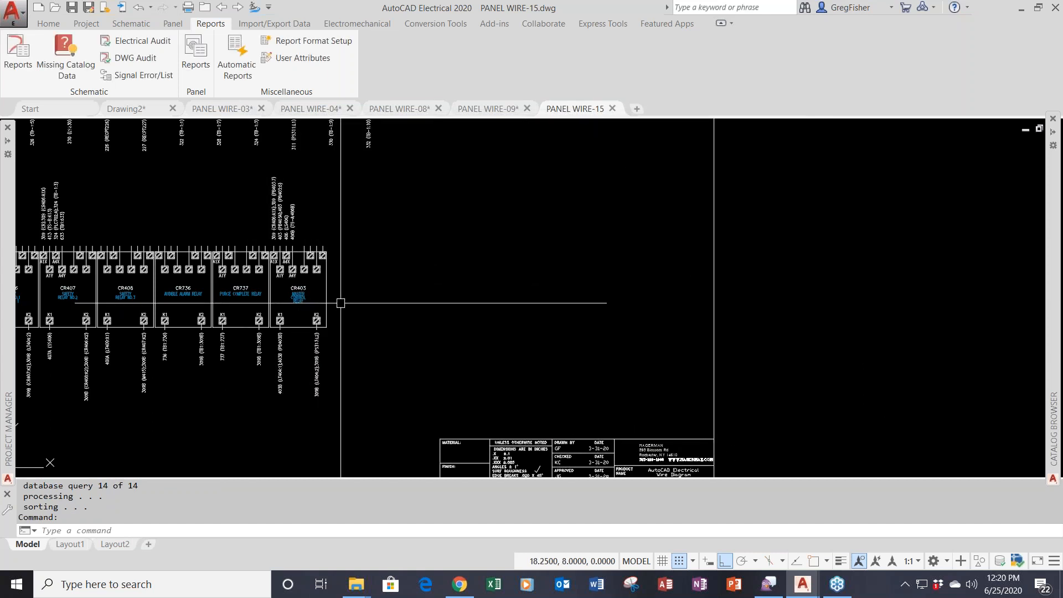
# Copy the CR403 relay footprint about 9.7 units horizontally into the empty area beyond the end of the relay row
pyautogui.scroll(2, 340, 302)
pyautogui.scroll(-2, 340, 302)
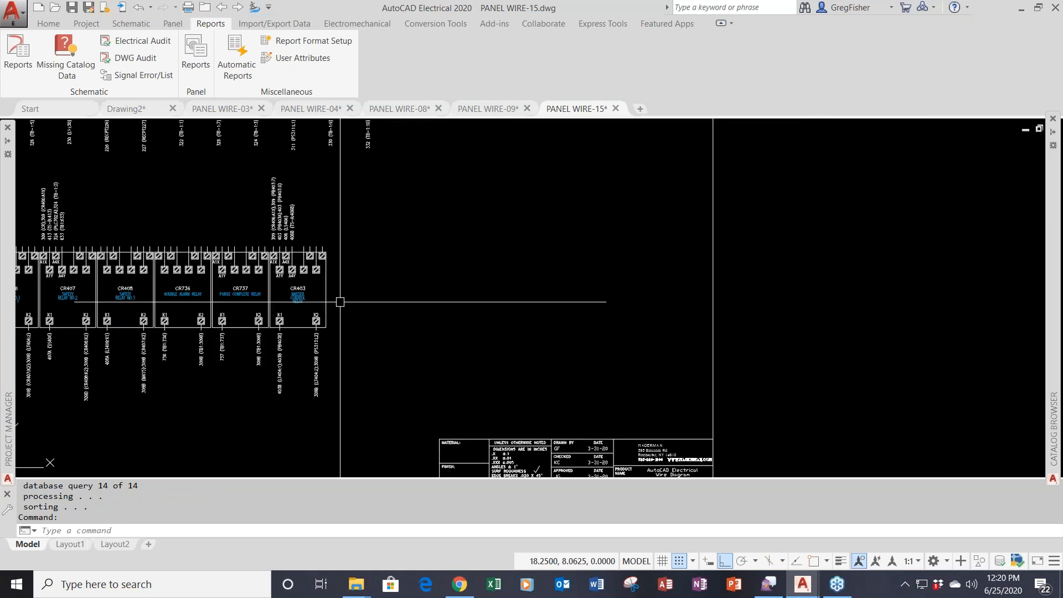
pyautogui.write('CO')
pyautogui.press('Return')
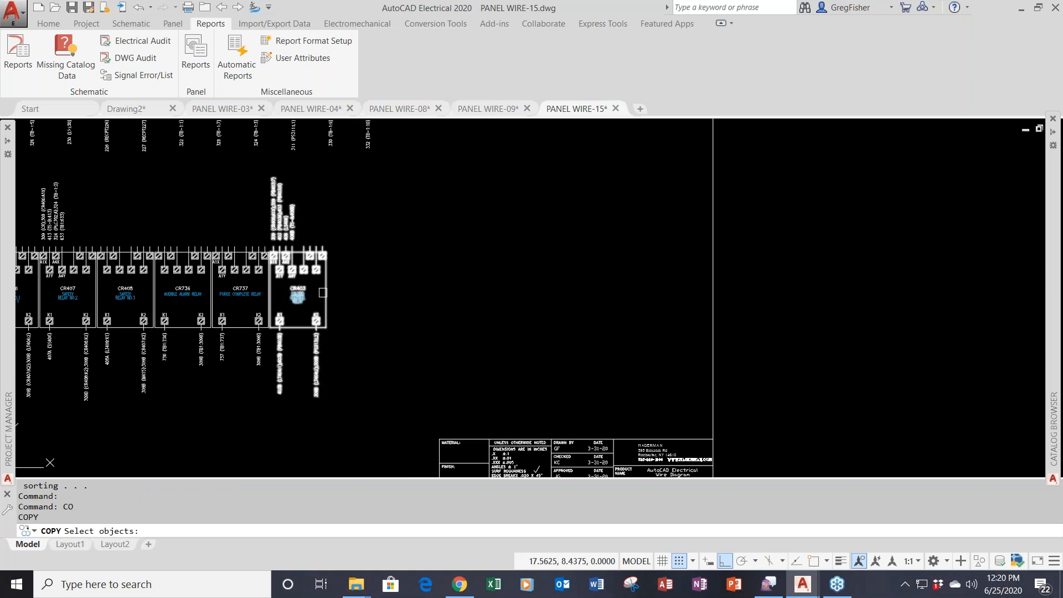
pyautogui.click(323, 292)
pyautogui.press('Return')
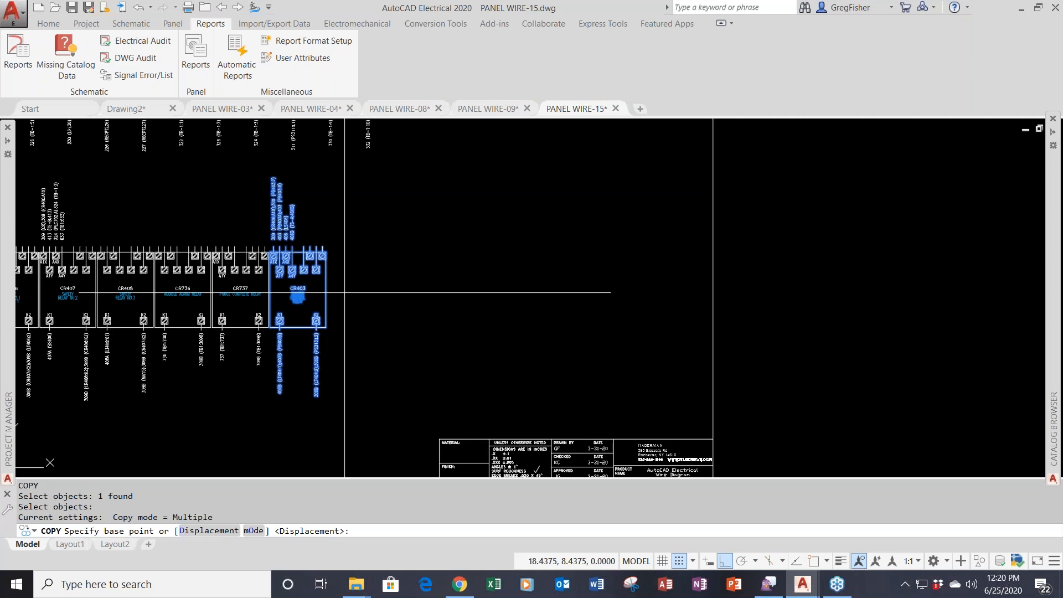
pyautogui.click(344, 292)
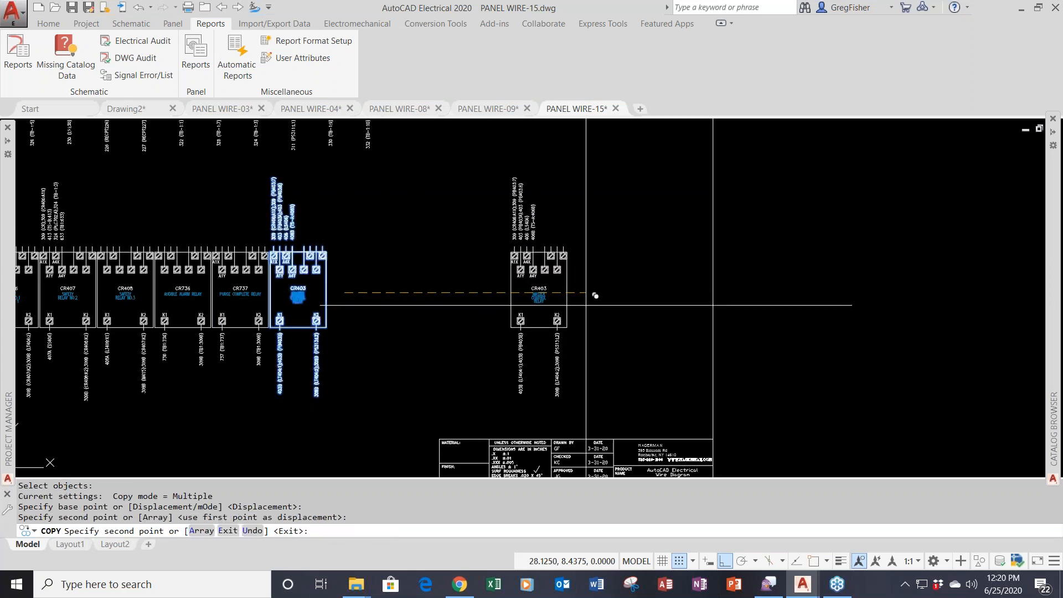
pyautogui.click(587, 305)
pyautogui.press('Escape')
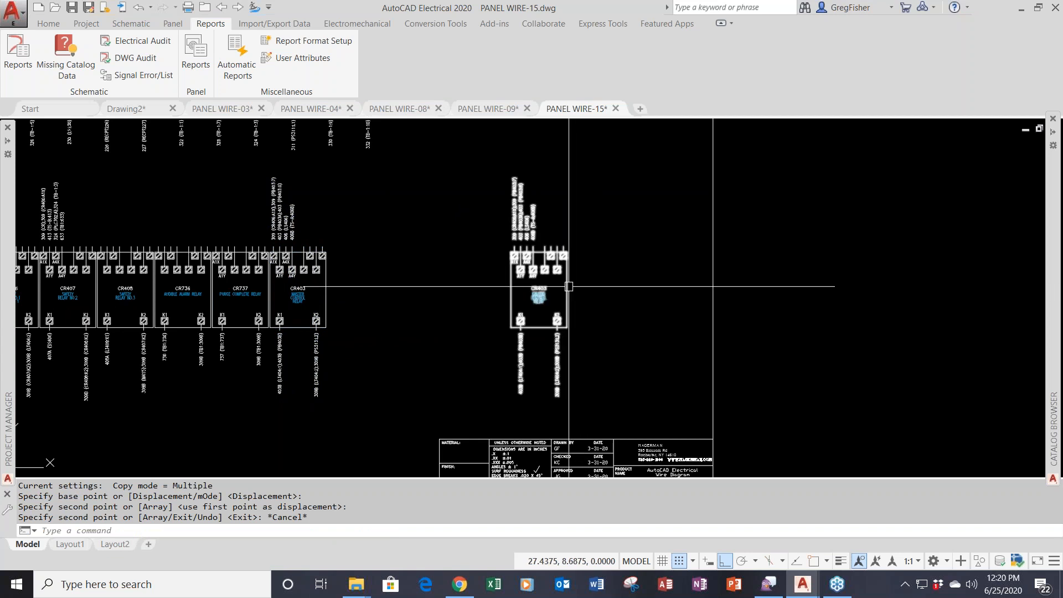
# Inspect the TERM01, X8TERM01, TERMDESC01 and WIRENO01 attributes of the copied CR403 footprint without changing them
pyautogui.doubleClick(539, 299)
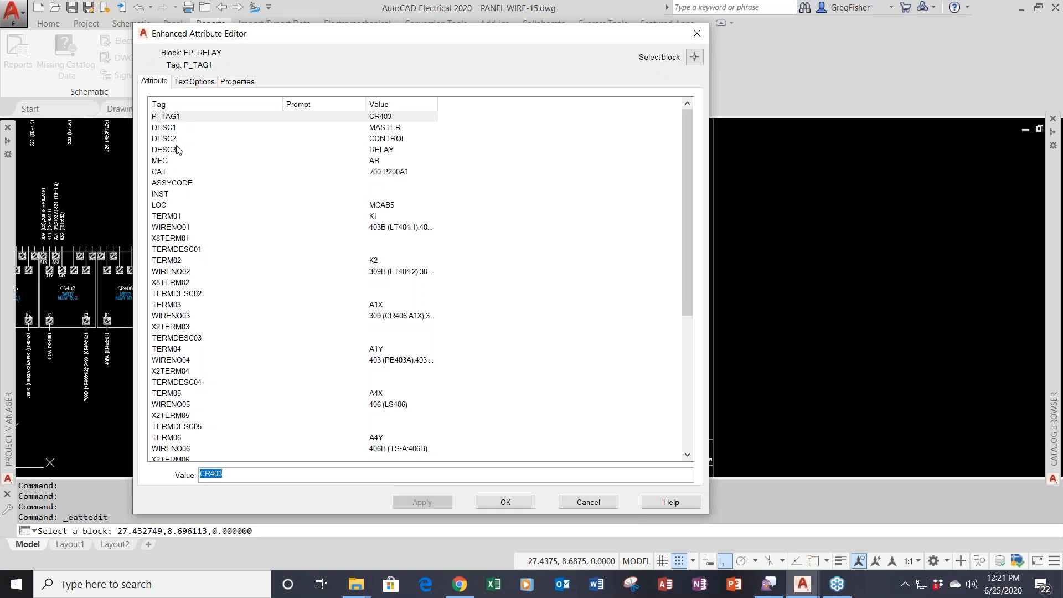
pyautogui.click(188, 217)
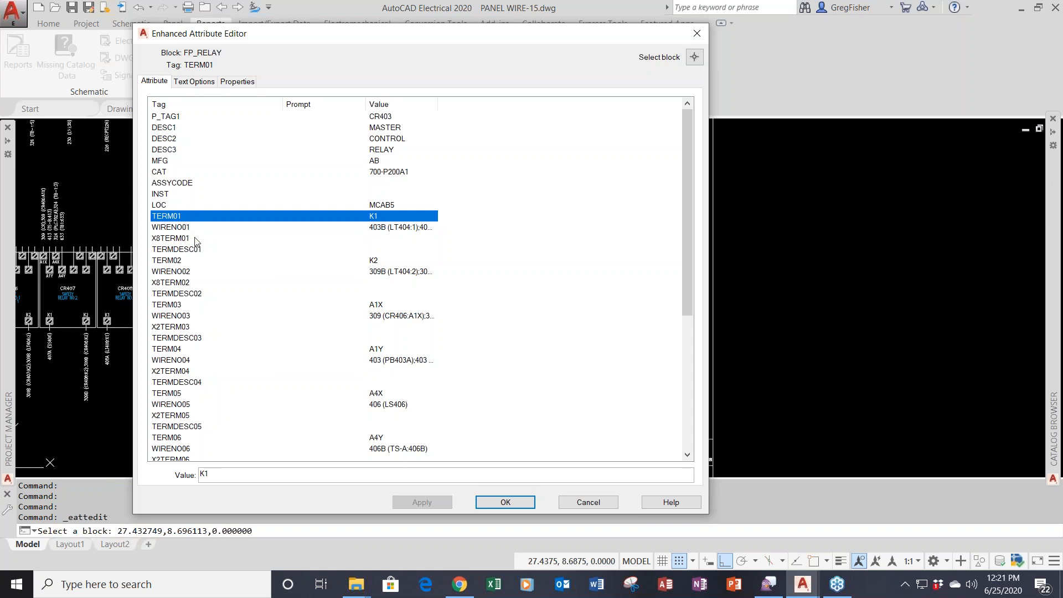
pyautogui.click(196, 239)
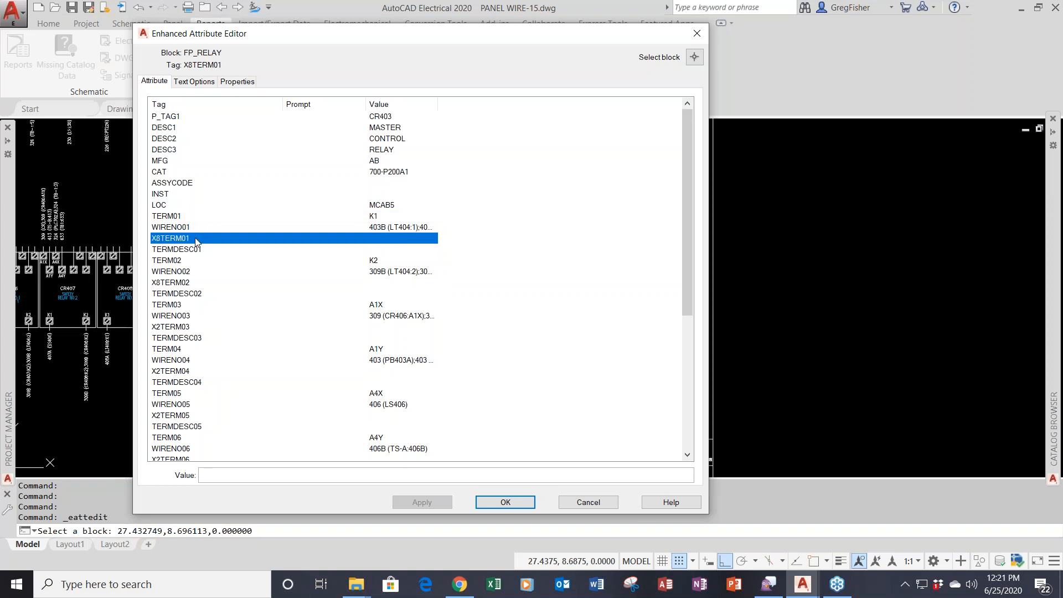
pyautogui.click(209, 250)
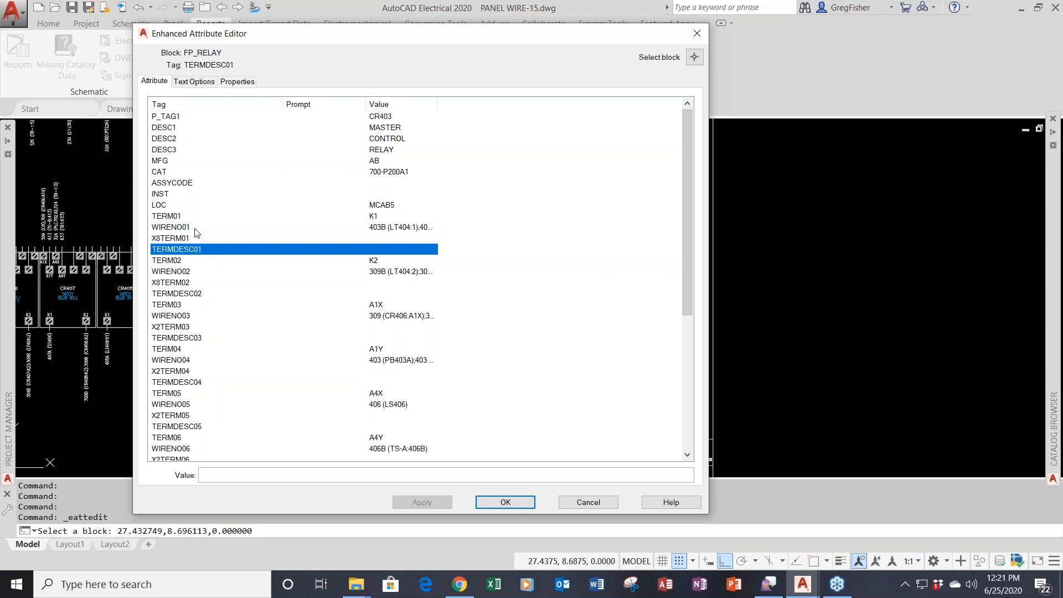
pyautogui.click(195, 229)
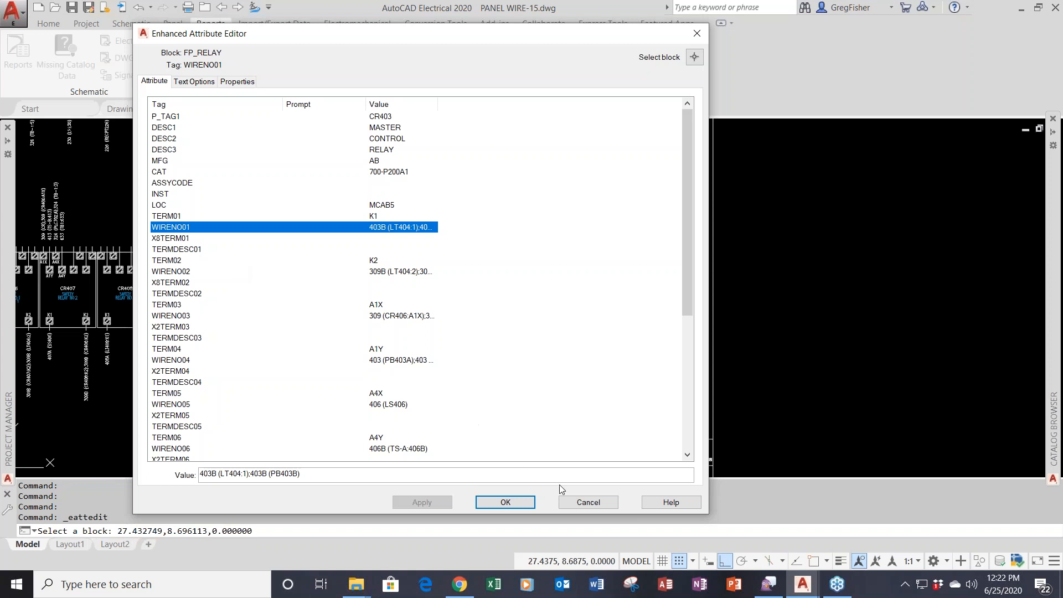
pyautogui.click(577, 507)
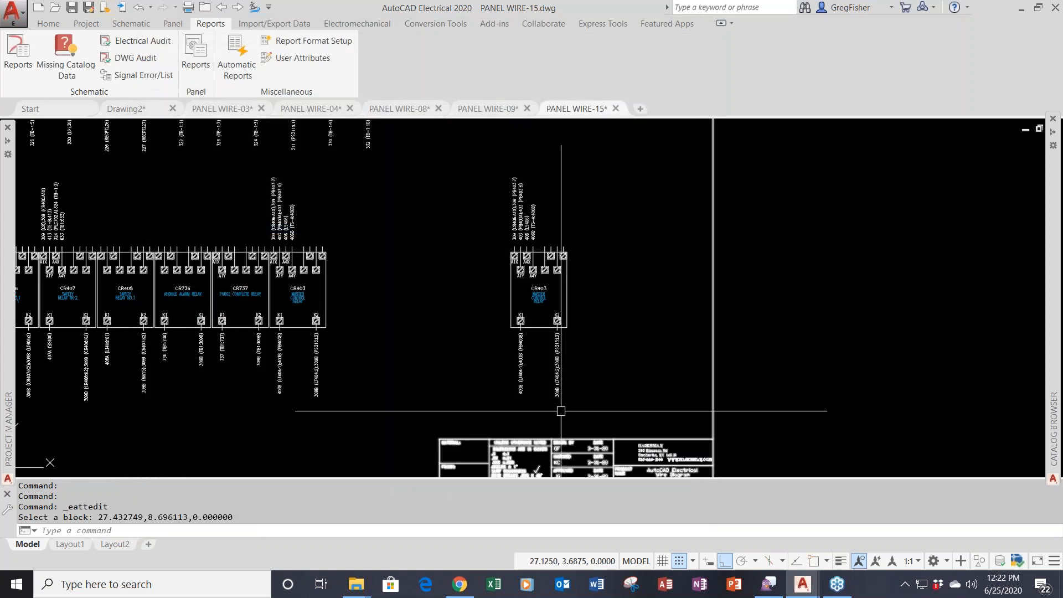
# Explode the copied CR403 footprint to expose its attribute definitions, and inspect those at TERM01 and TERM02
pyautogui.write('EXPLODE')
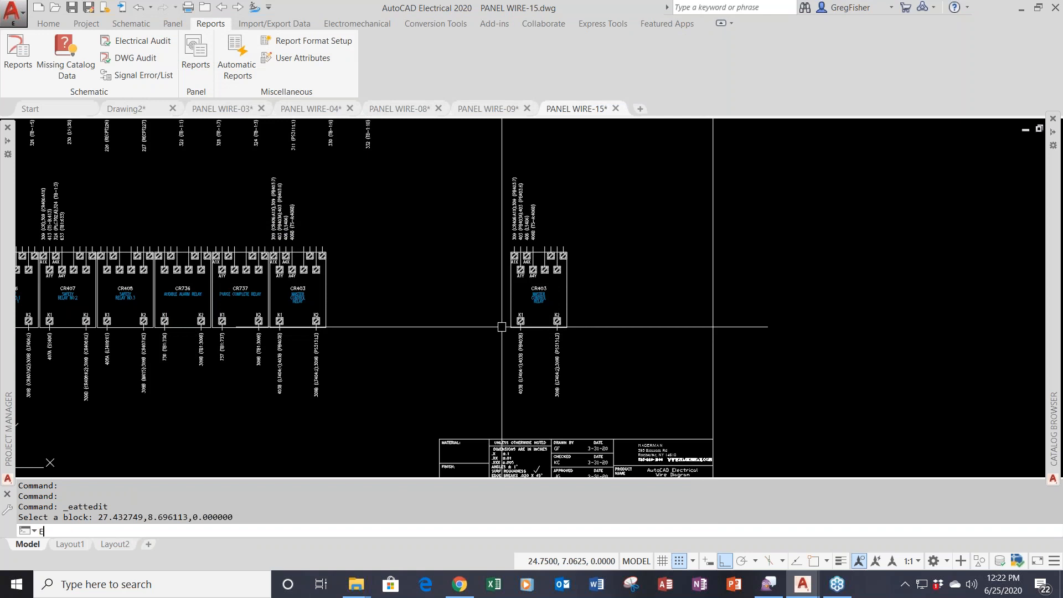
pyautogui.press('Return')
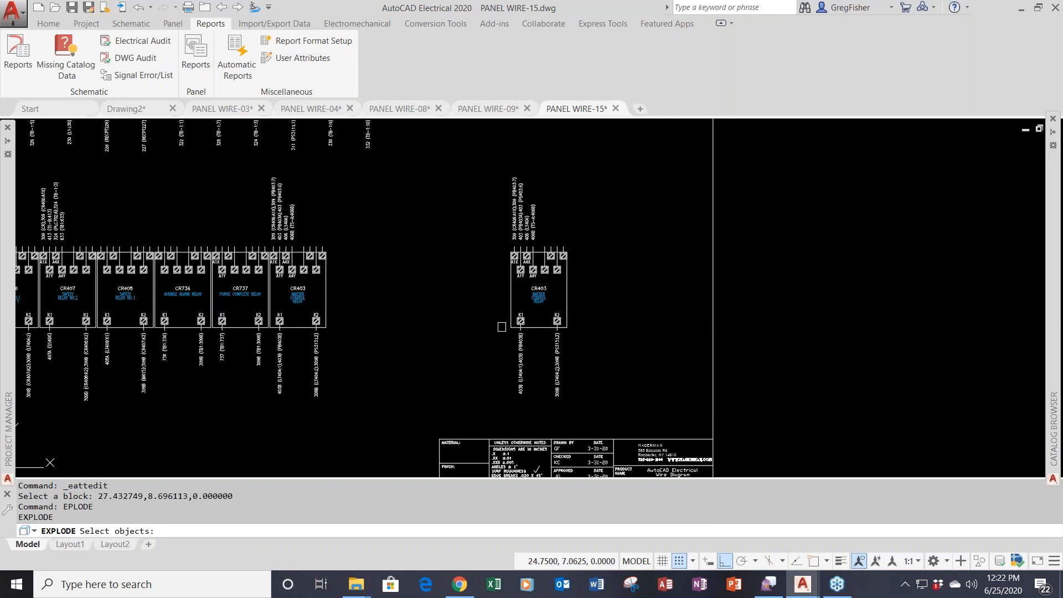
pyautogui.click(521, 226)
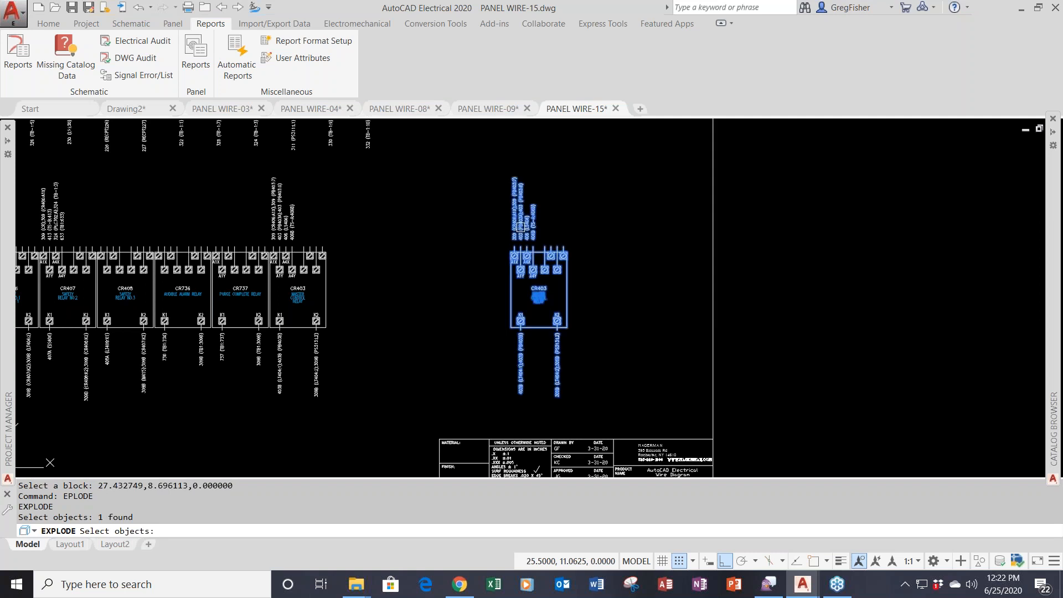
pyautogui.press('Return')
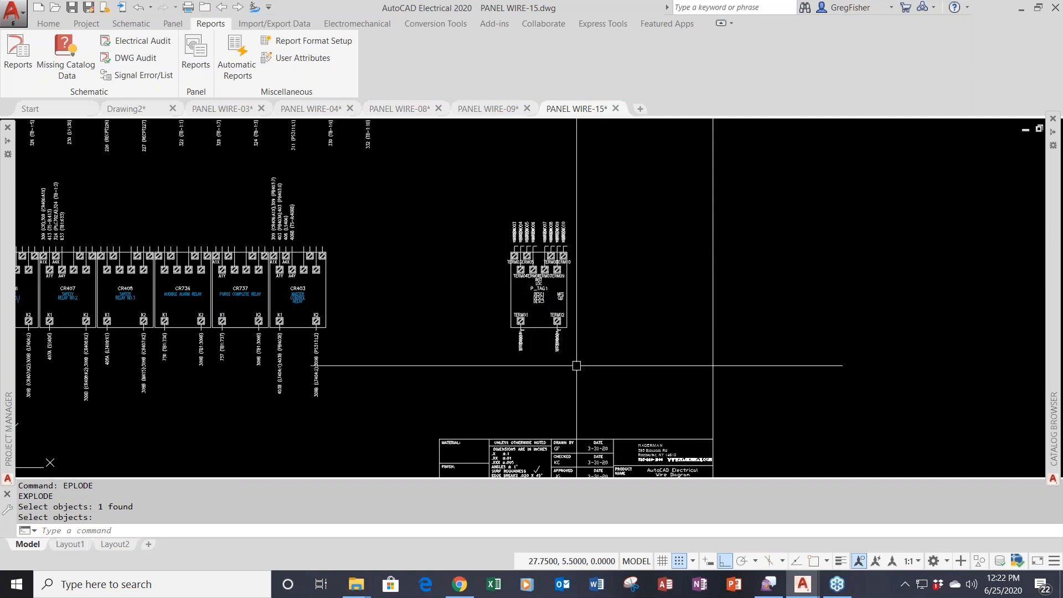
pyautogui.scroll(6, 521, 362)
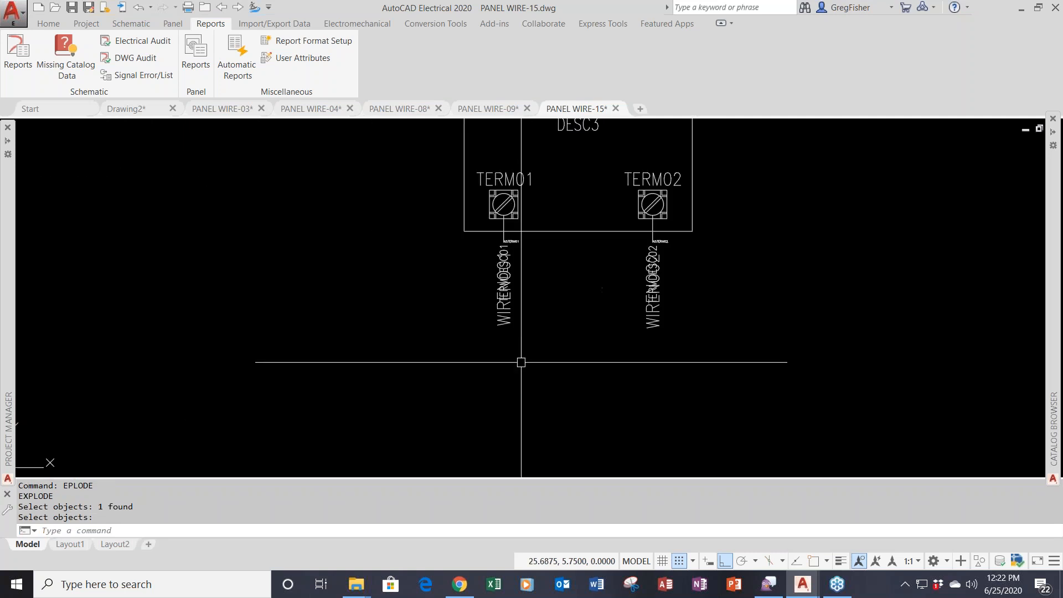
# Examine the relay row from CR403 to CR737 in the PANEL WIRE-09 layout, and return to PANEL WIRE-15
pyautogui.moveTo(534, 317); pyautogui.dragTo(521, 340, button='middle')
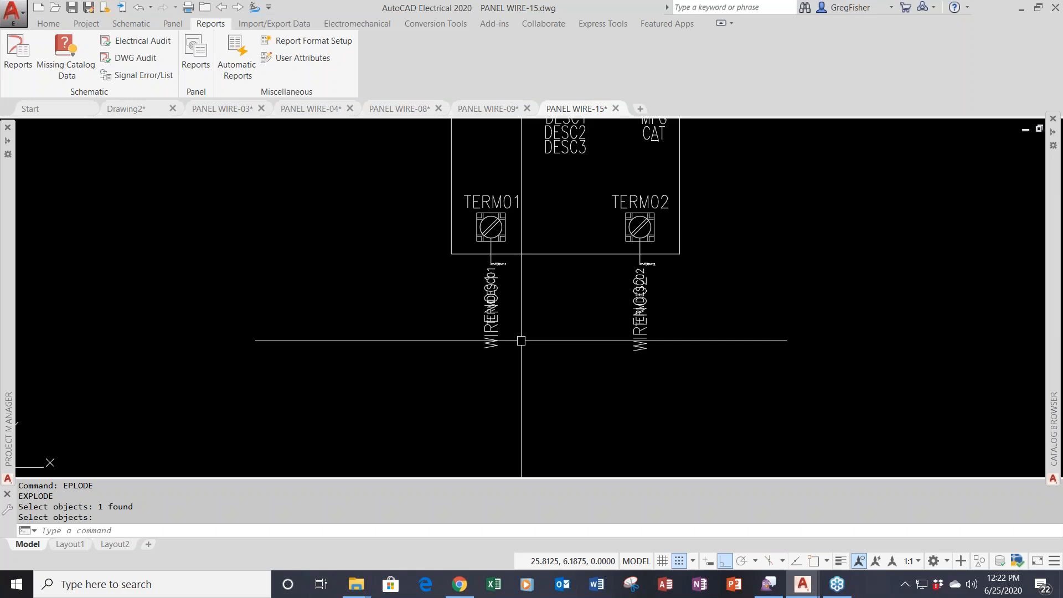
pyautogui.click(480, 110)
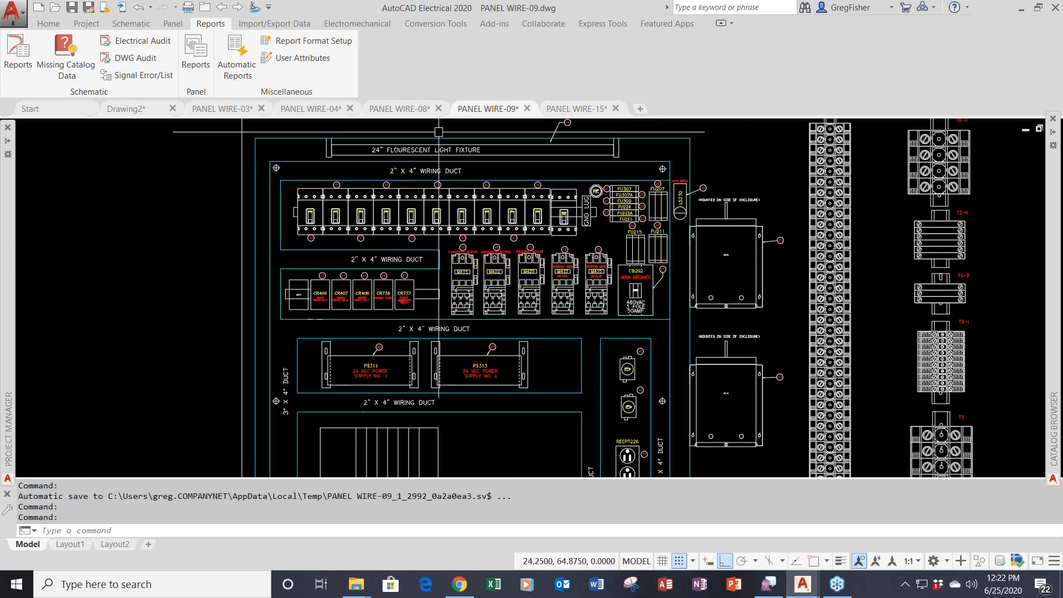
pyautogui.scroll(4, 305, 302)
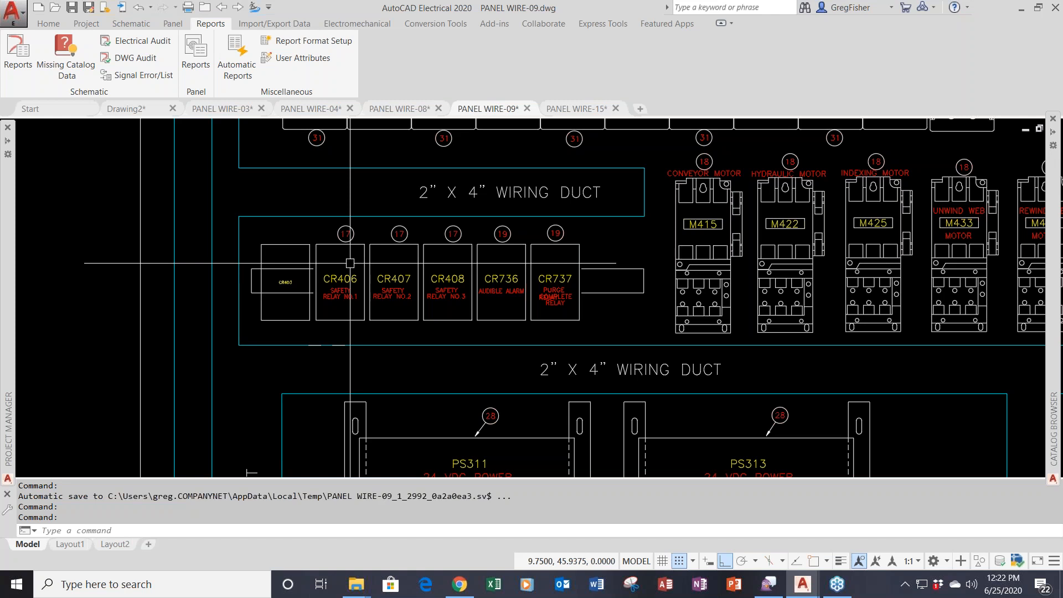
pyautogui.click(577, 109)
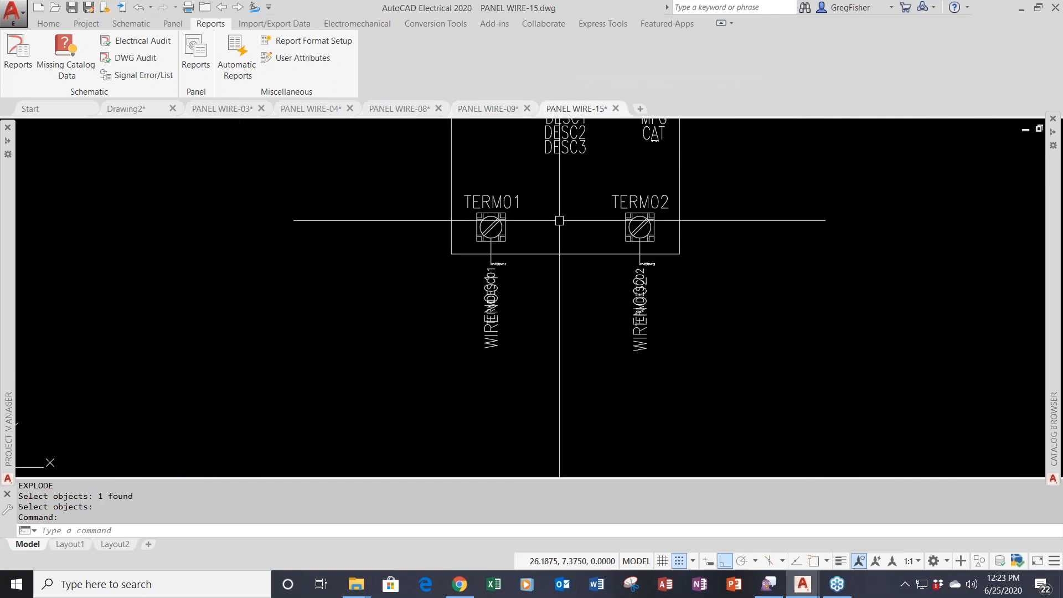
# Compare the exploded footprint's TERM01 and TERM02 attribute definitions with the K1 and K2 wire annotations on the CR403 relay
pyautogui.scroll(-5, 560, 220)
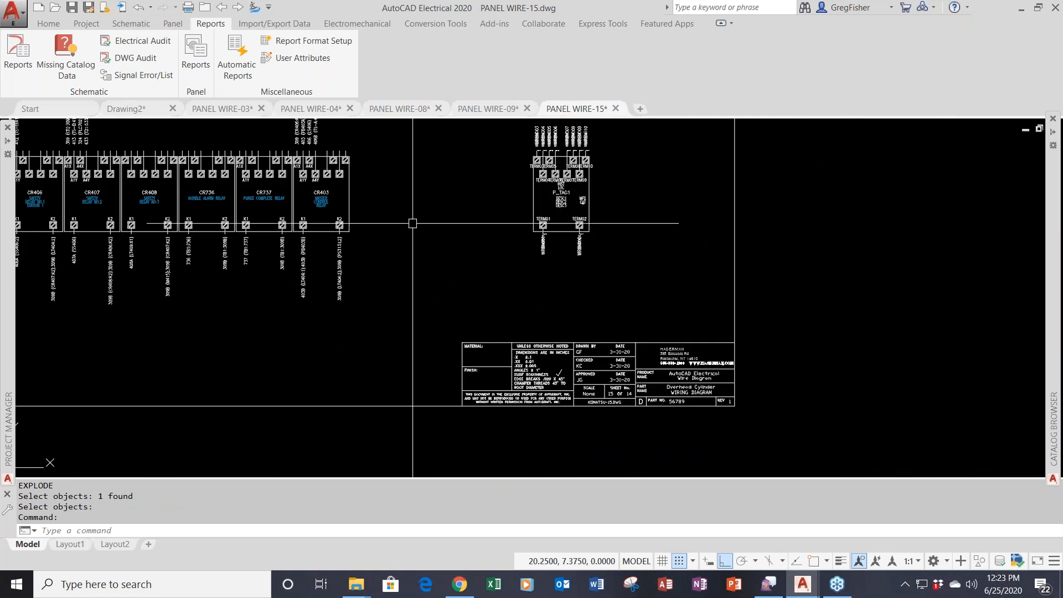
pyautogui.scroll(2, 360, 201)
pyautogui.moveTo(361, 204); pyautogui.dragTo(394, 242, button='middle')
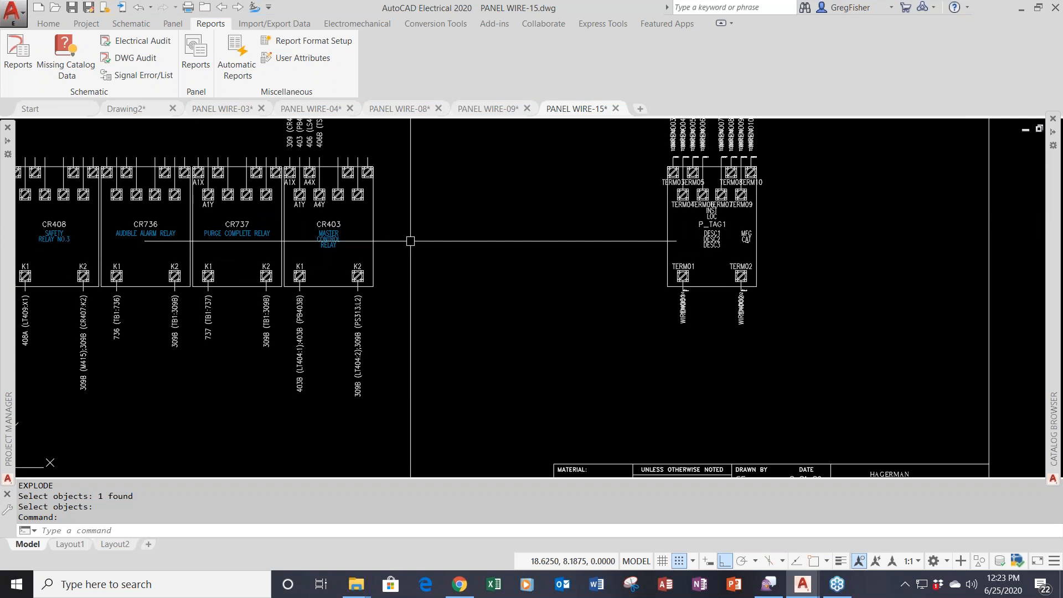
pyautogui.scroll(2, 677, 243)
pyautogui.moveTo(677, 243); pyautogui.dragTo(502, 264, button='middle')
pyautogui.scroll(2, 545, 356)
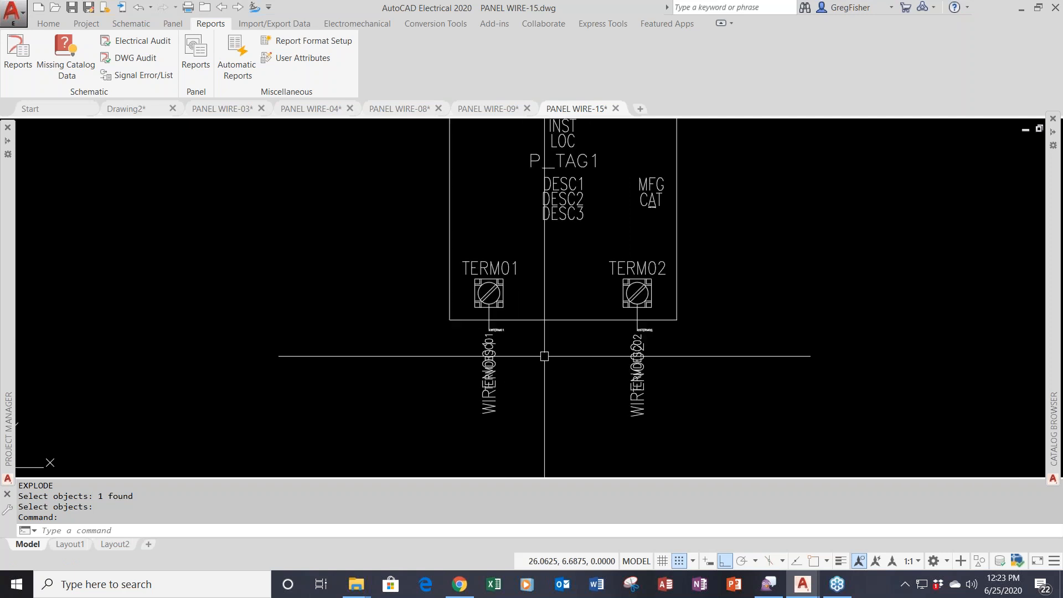
pyautogui.scroll(2, 544, 356)
pyautogui.moveTo(545, 356); pyautogui.dragTo(579, 328, button='middle')
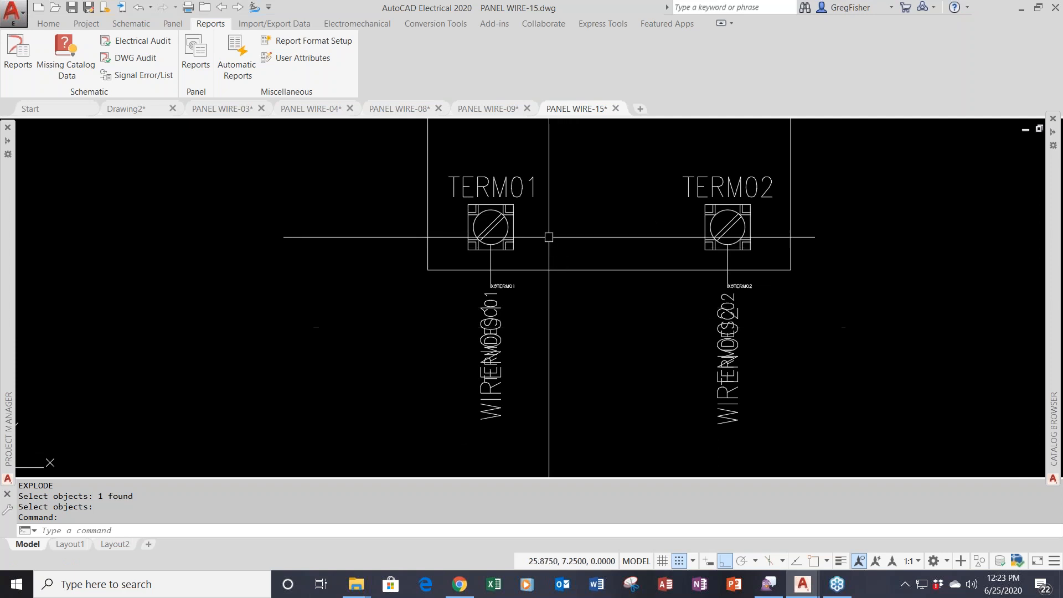
pyautogui.scroll(-4, 339, 276)
pyautogui.moveTo(340, 275)
pyautogui.mouseDown(button='middle')
pyautogui.moveTo(817, 315)
pyautogui.moveTo(806, 274)
pyautogui.mouseUp(button='middle')
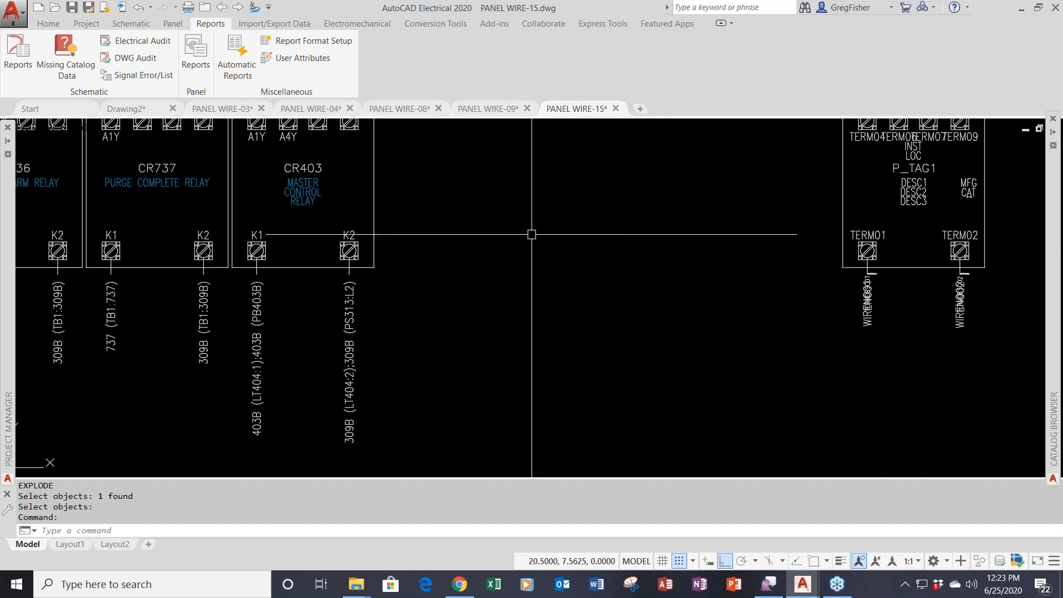
pyautogui.moveTo(259, 230)
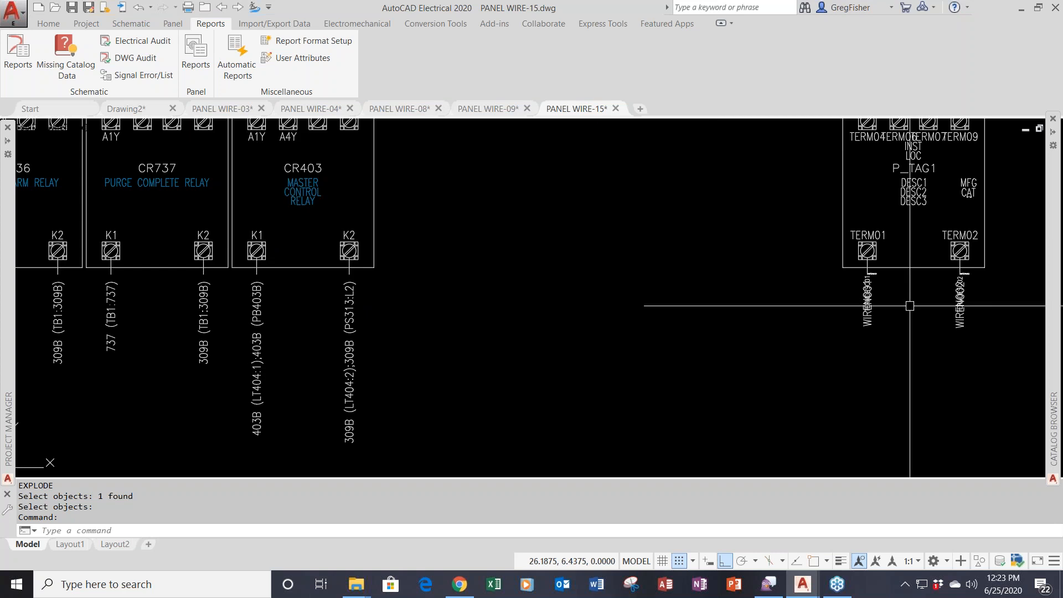
# Single out the X8TERM01, TERMDESC01 and WIRENO01 attribute definitions below TERM01 one at a time, with snap turned off
pyautogui.scroll(8, 892, 297)
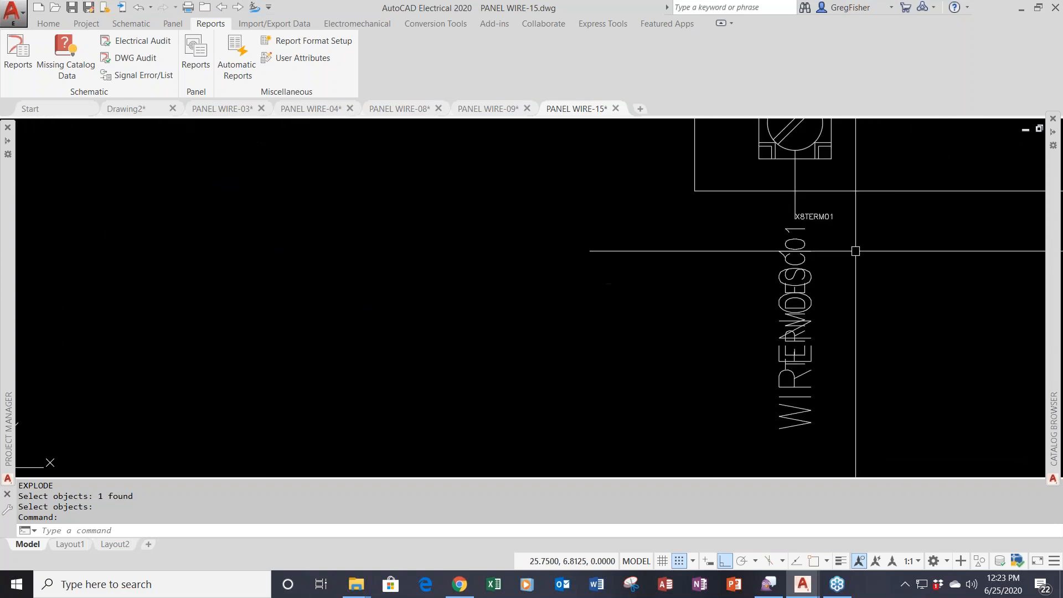
pyautogui.moveTo(852, 248)
pyautogui.mouseDown(button='middle')
pyautogui.moveTo(826, 266)
pyautogui.moveTo(710, 266)
pyautogui.mouseUp(button='middle')
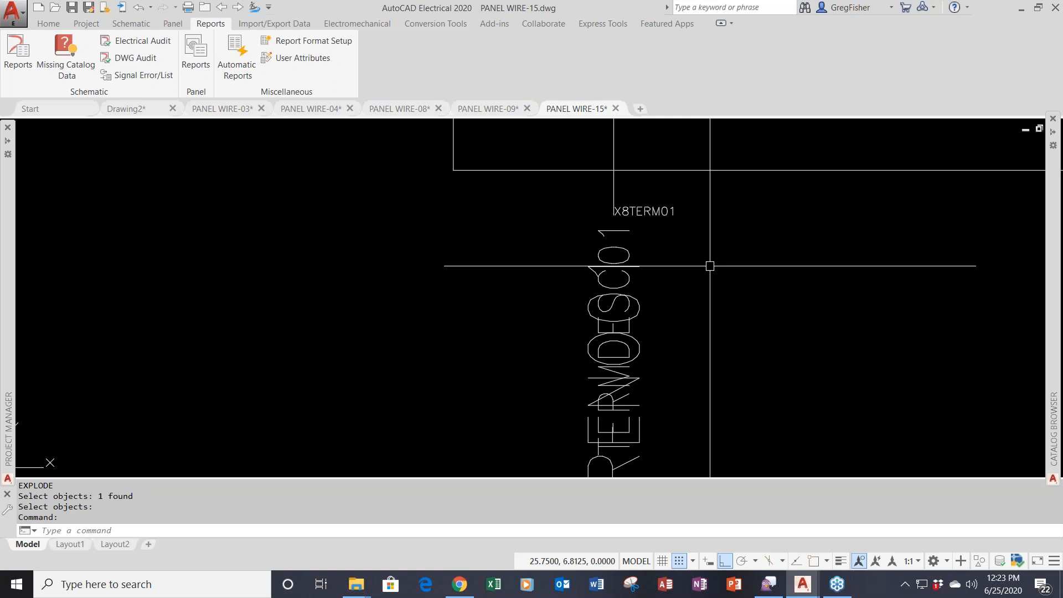
pyautogui.click(617, 213)
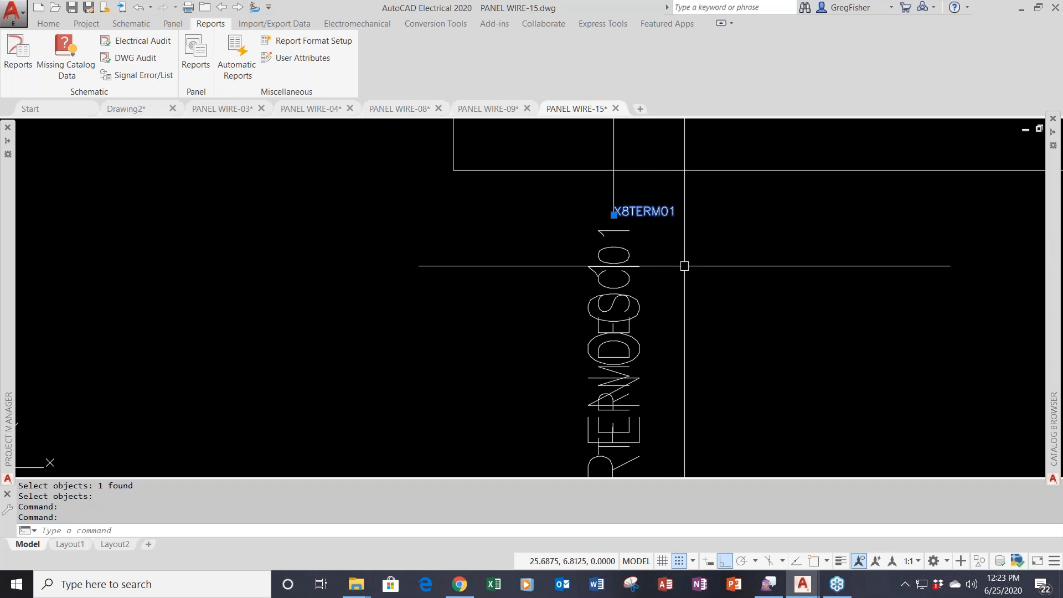
pyautogui.scroll(-2, 684, 266)
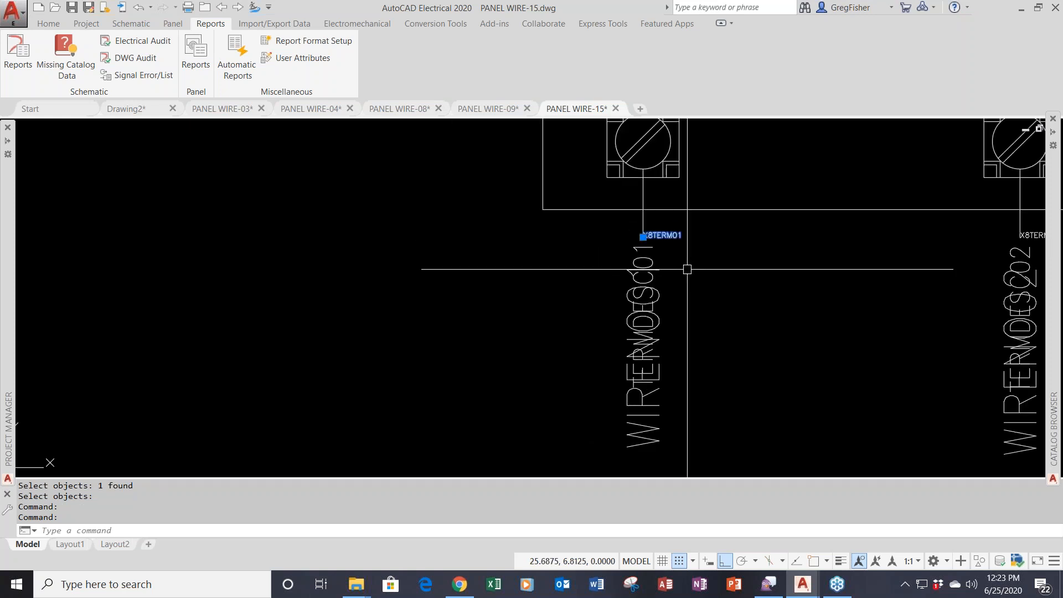
pyautogui.press('Escape')
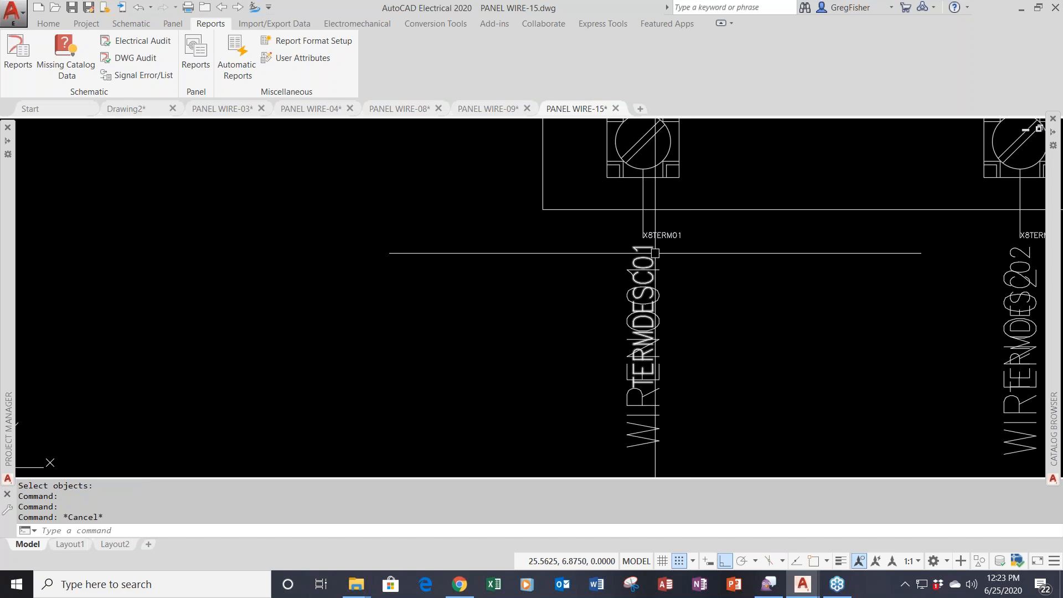
pyautogui.click(655, 253)
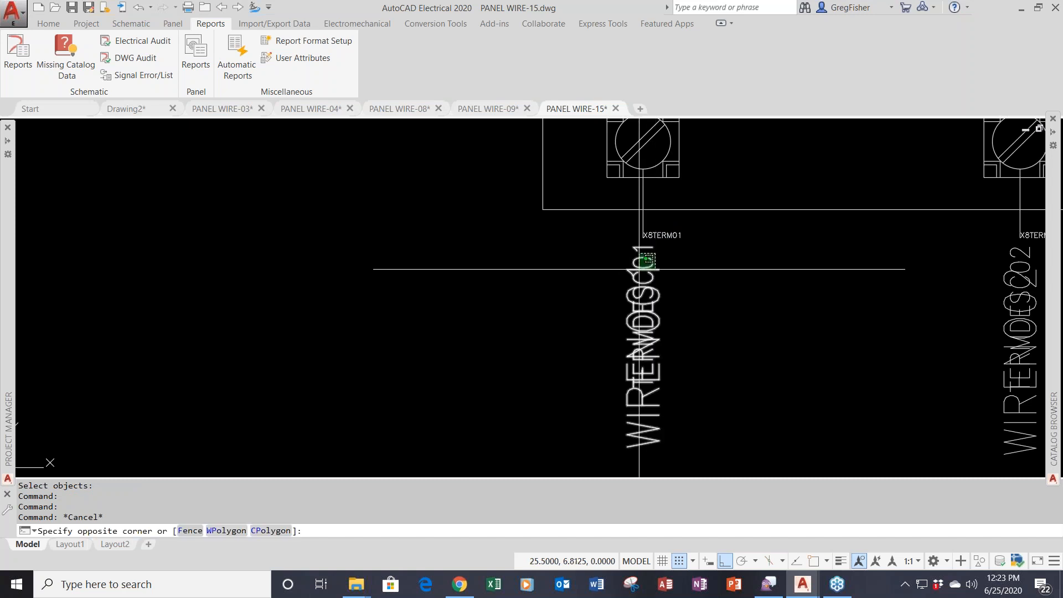
pyautogui.press('F9')
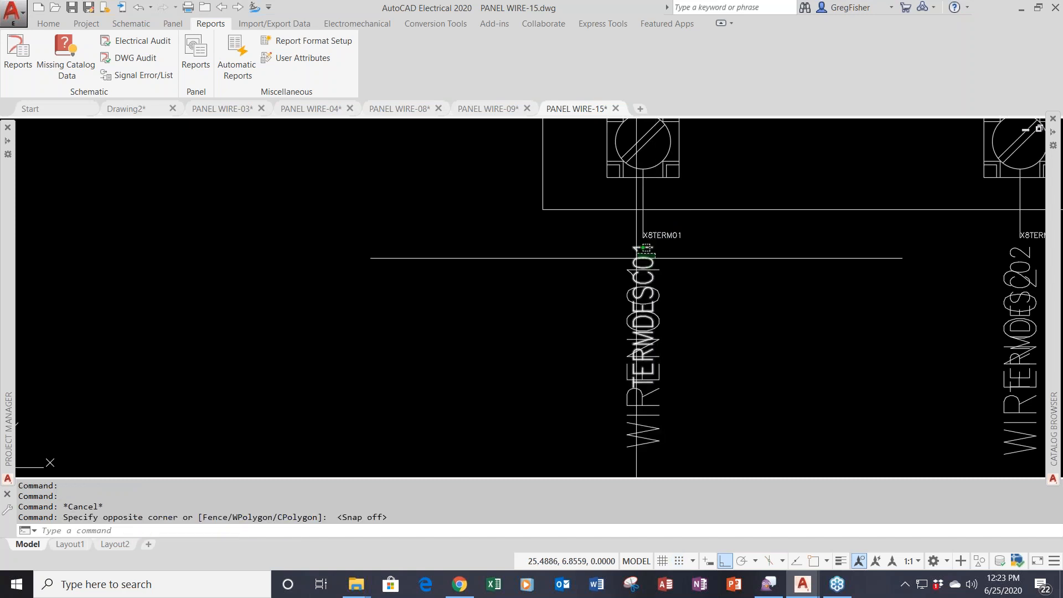
pyautogui.click(636, 257)
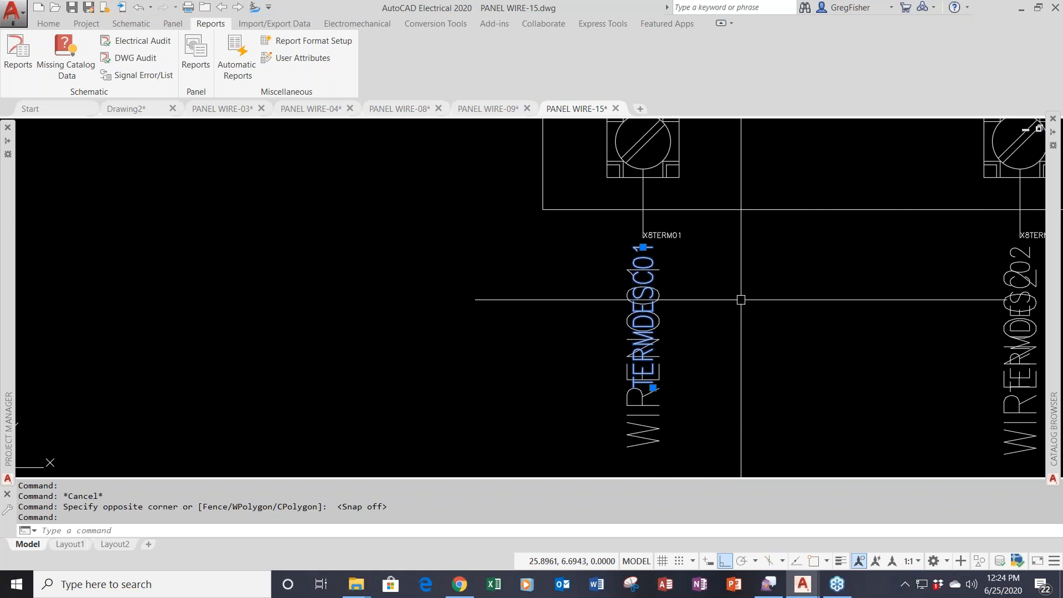
pyautogui.press('Escape')
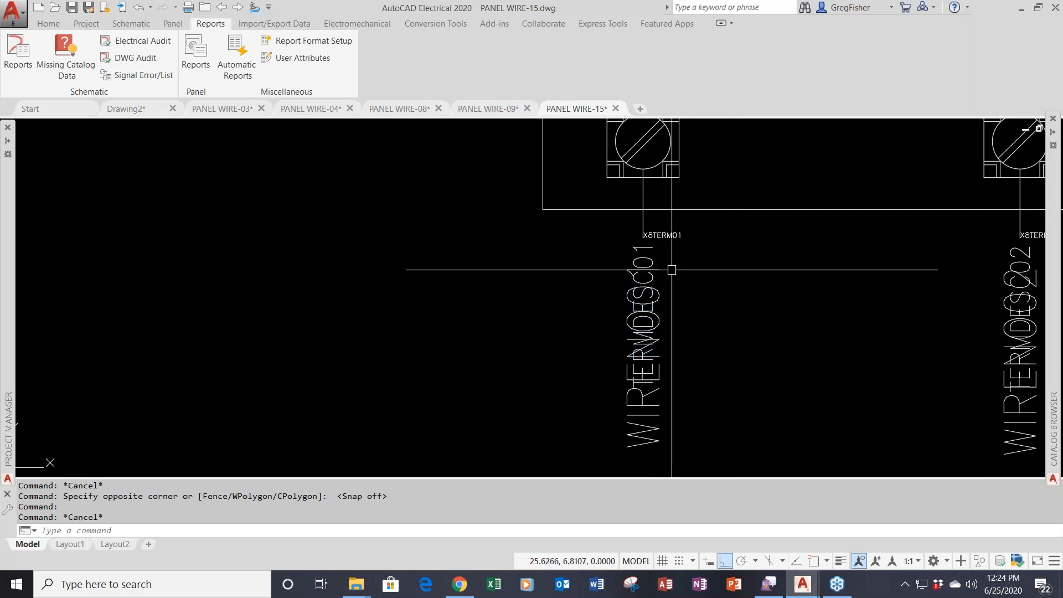
pyautogui.click(642, 269)
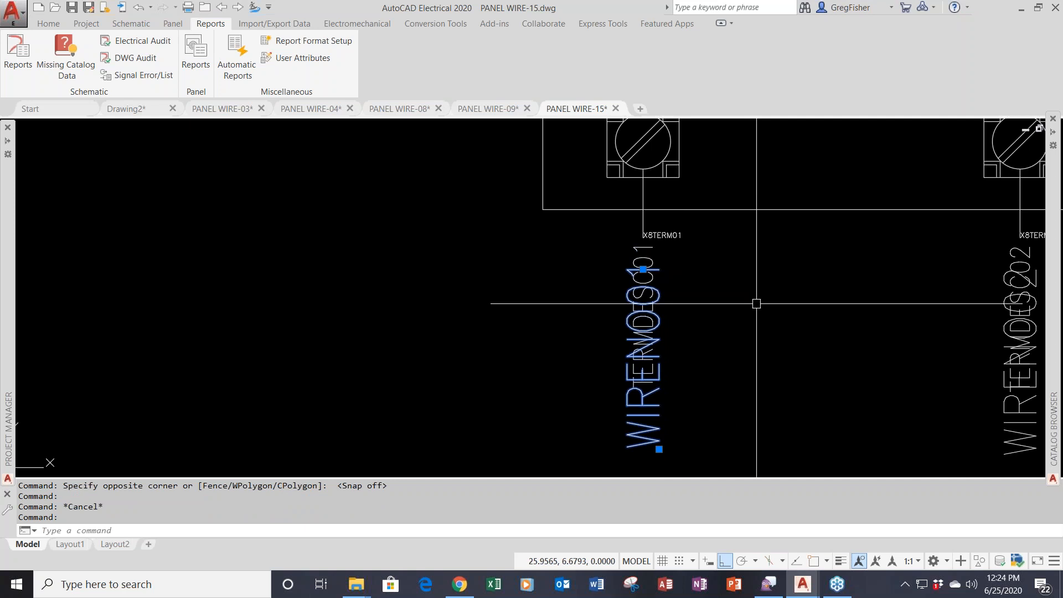
pyautogui.press('Escape')
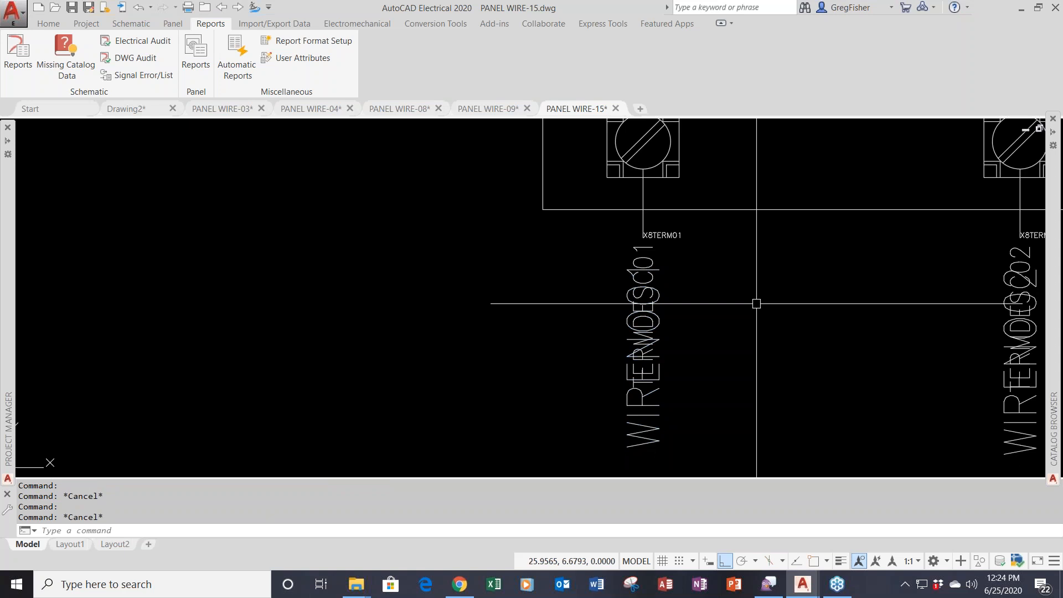
# Compare the exploded footprint with the annotated CR403 relay again, and examine the attributes around TERM01 and TERM02
pyautogui.scroll(-4, 762, 304)
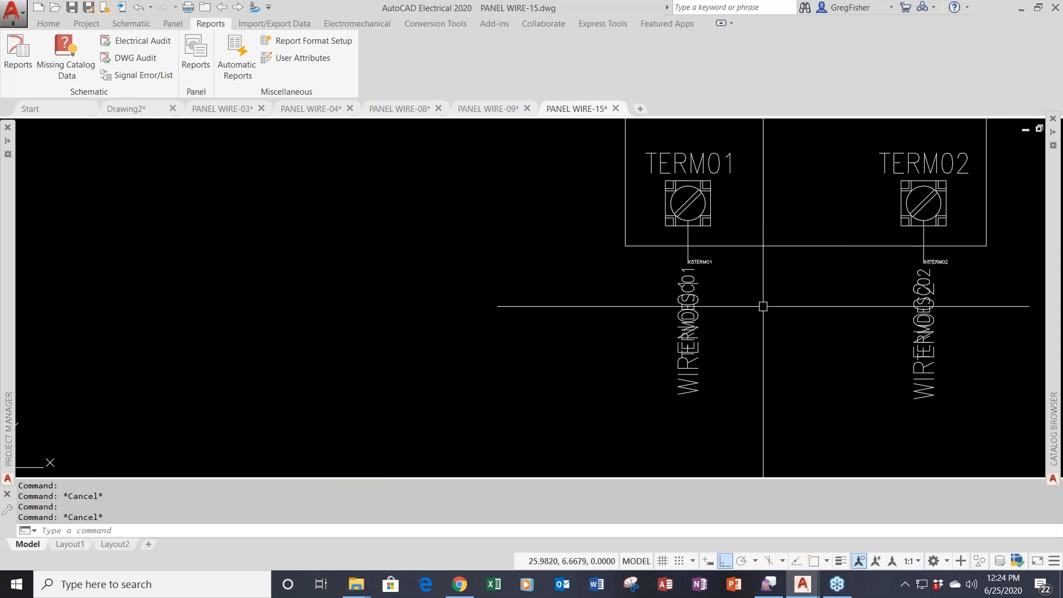
pyautogui.scroll(-2, 761, 306)
pyautogui.moveTo(759, 301); pyautogui.dragTo(863, 283, button='middle')
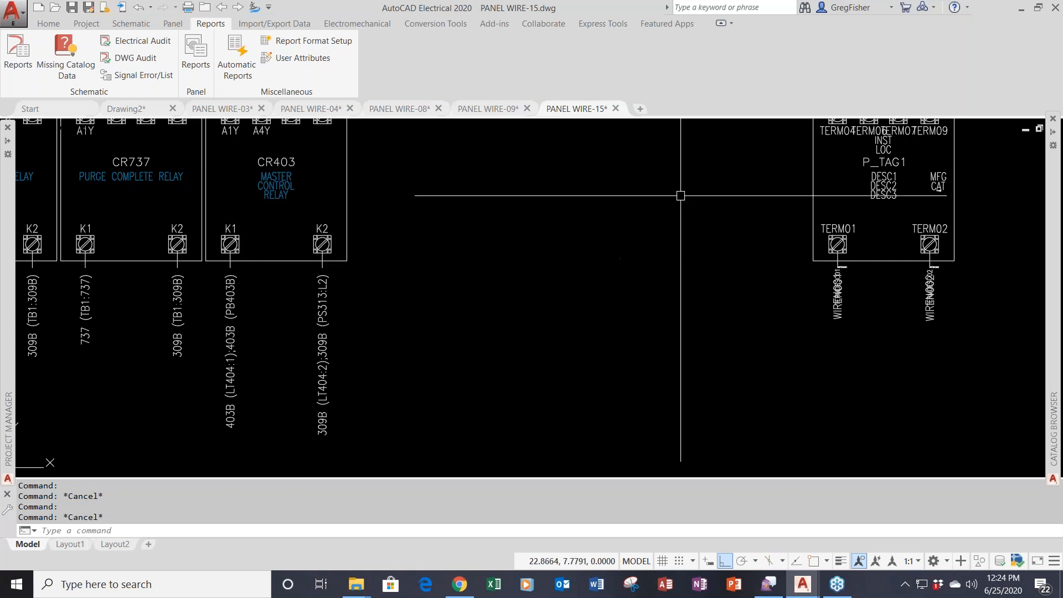
pyautogui.moveTo(686, 190)
pyautogui.mouseDown(button='middle')
pyautogui.moveTo(643, 231)
pyautogui.moveTo(506, 302)
pyautogui.mouseUp(button='middle')
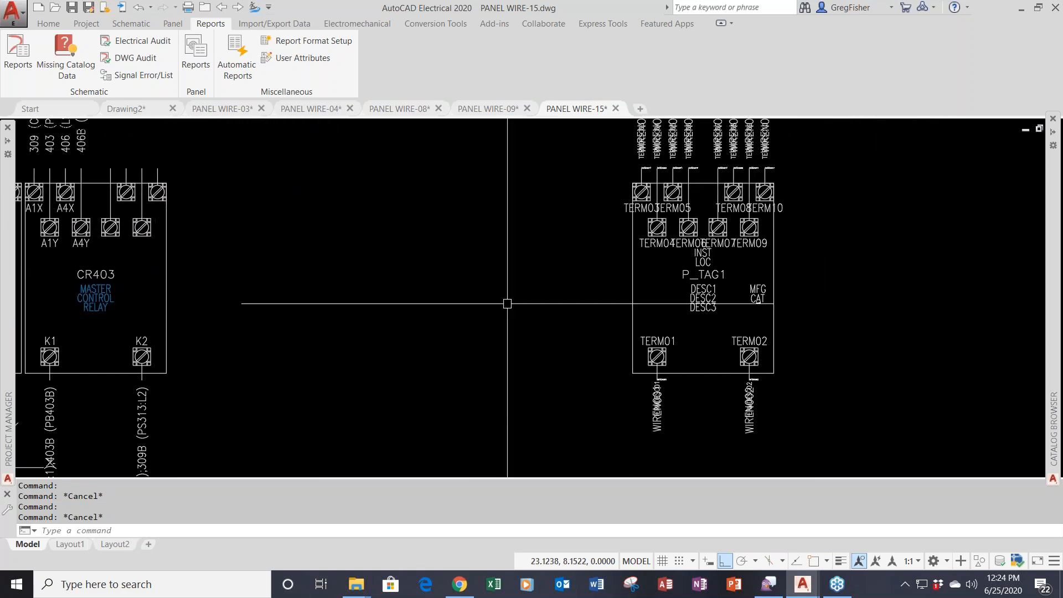
pyautogui.scroll(2, 775, 401)
pyautogui.scroll(2, 776, 401)
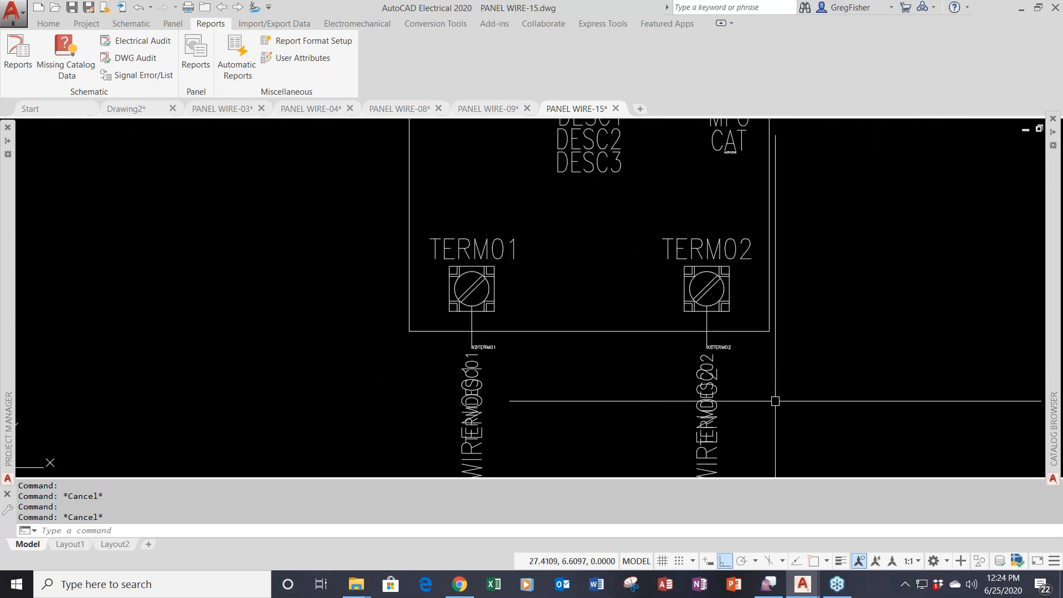
pyautogui.moveTo(775, 401); pyautogui.dragTo(771, 294, button='middle')
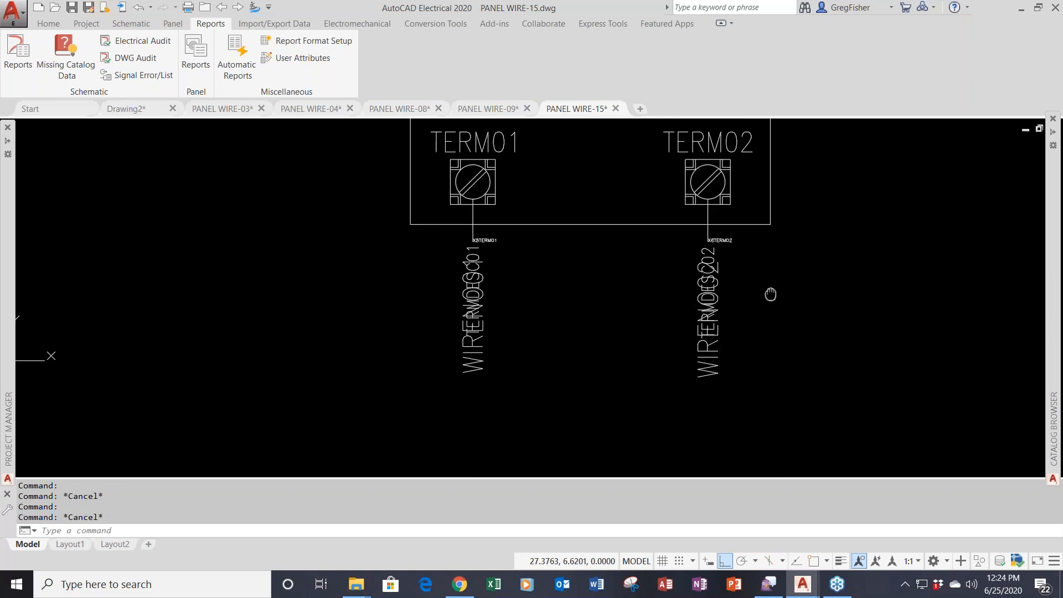
pyautogui.moveTo(770, 294); pyautogui.dragTo(795, 410, button='middle')
pyautogui.scroll(-2, 795, 410)
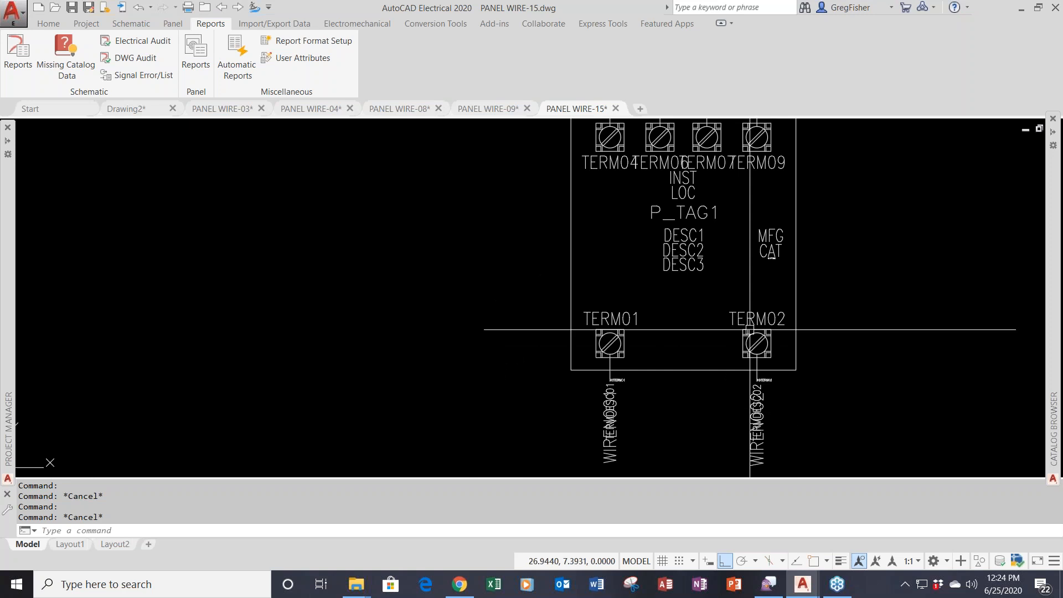
# Examine the TERM03 to TERM10 attributes along the exploded footprint's upper edge and compare them with the annotated relay row
pyautogui.moveTo(612, 240)
pyautogui.mouseDown(button='middle')
pyautogui.moveTo(589, 338)
pyautogui.moveTo(597, 378)
pyautogui.mouseUp(button='middle')
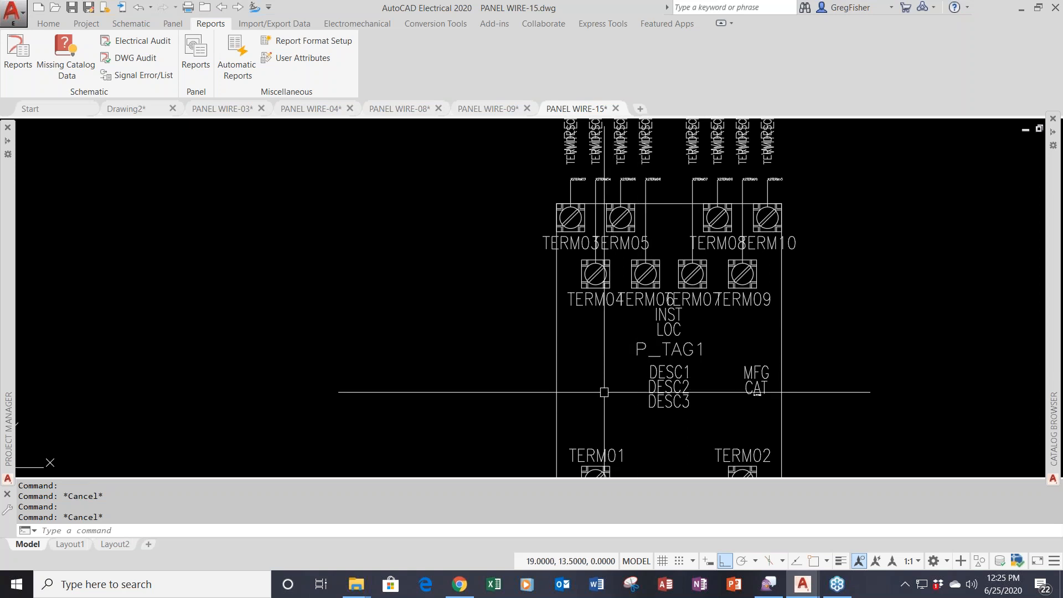
pyautogui.scroll(-2, 500, 347)
pyautogui.moveTo(500, 346); pyautogui.dragTo(479, 302, button='middle')
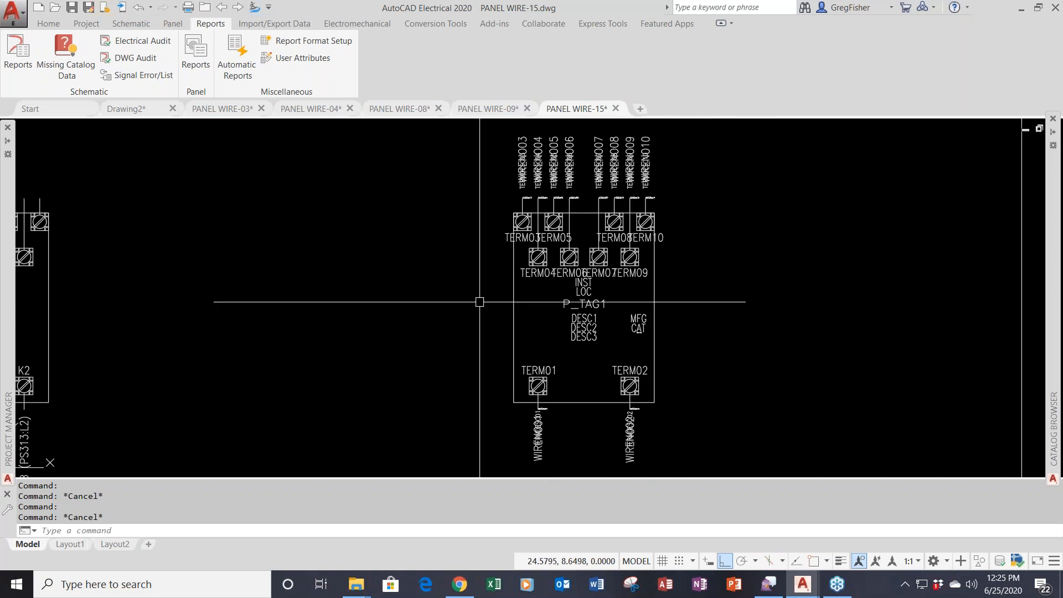
pyautogui.scroll(-2, 379, 314)
pyautogui.moveTo(380, 313)
pyautogui.mouseDown(button='middle')
pyautogui.moveTo(576, 275)
pyautogui.moveTo(559, 281)
pyautogui.mouseUp(button='middle')
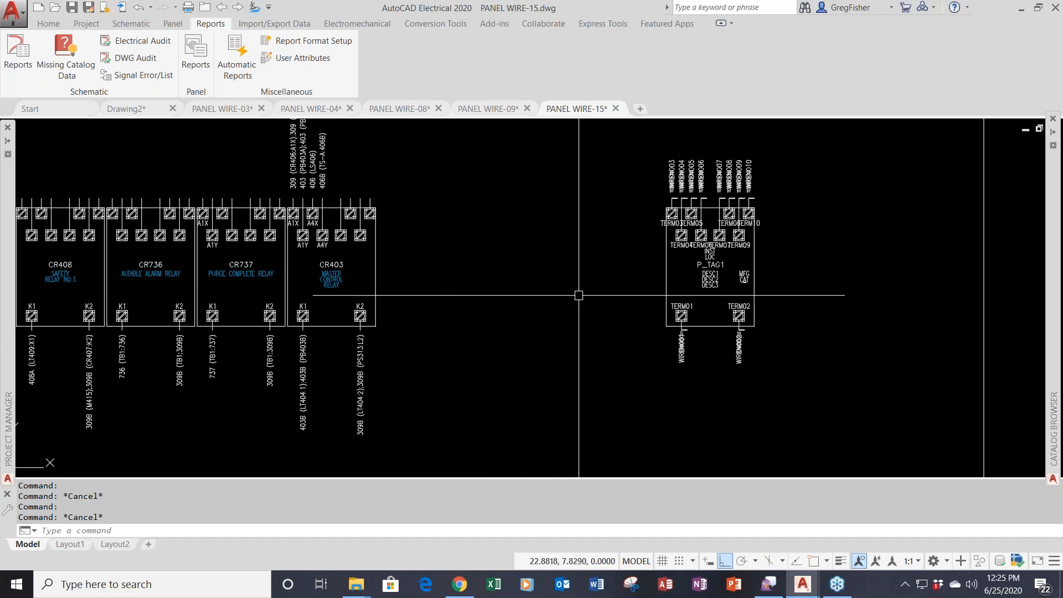
pyautogui.scroll(-2, 579, 294)
pyautogui.moveTo(578, 296); pyautogui.dragTo(629, 335, button='middle')
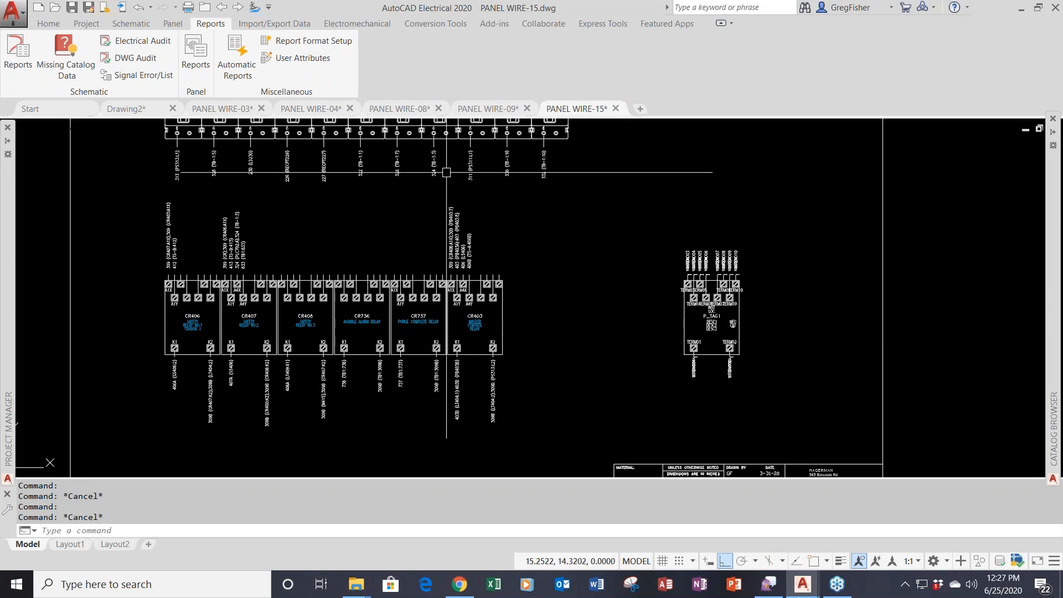
# Compare the relay footprints in the PANEL WIRE-09 layout with the wire-annotated relays in PANEL WIRE-15
pyautogui.click(475, 109)
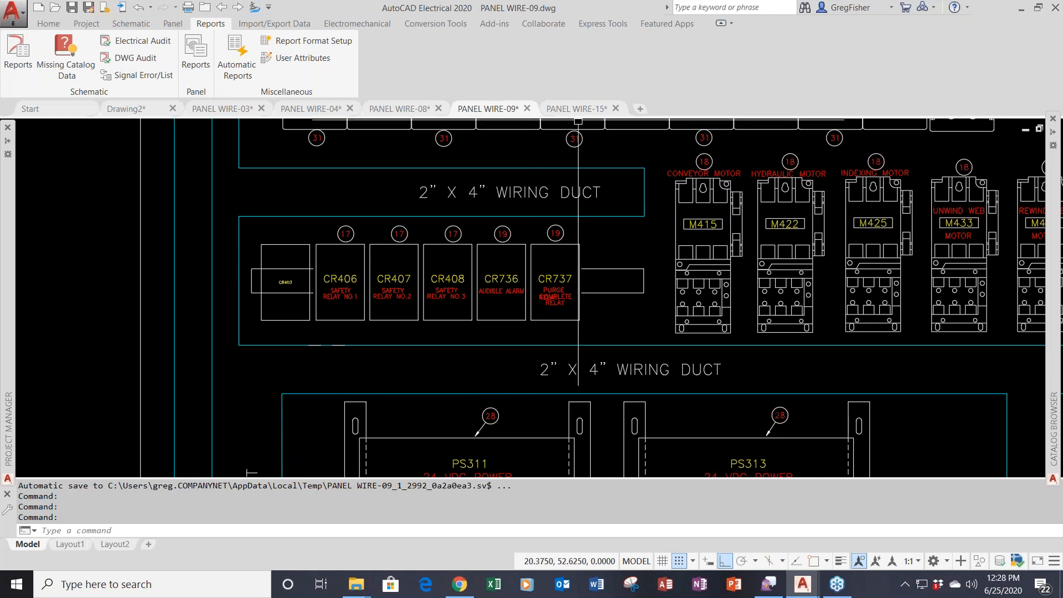
pyautogui.click(578, 109)
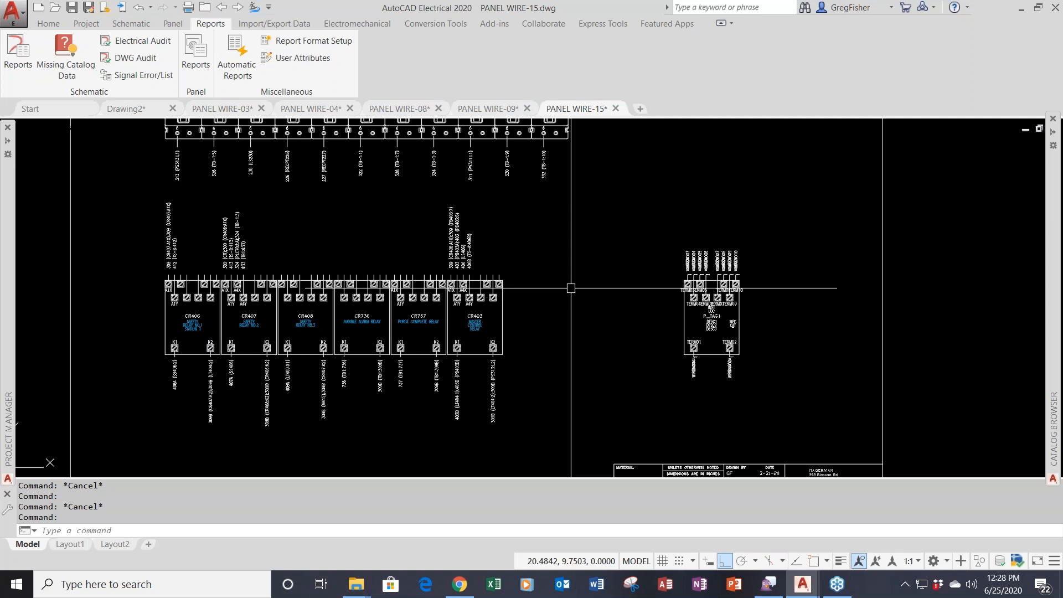
pyautogui.click(489, 109)
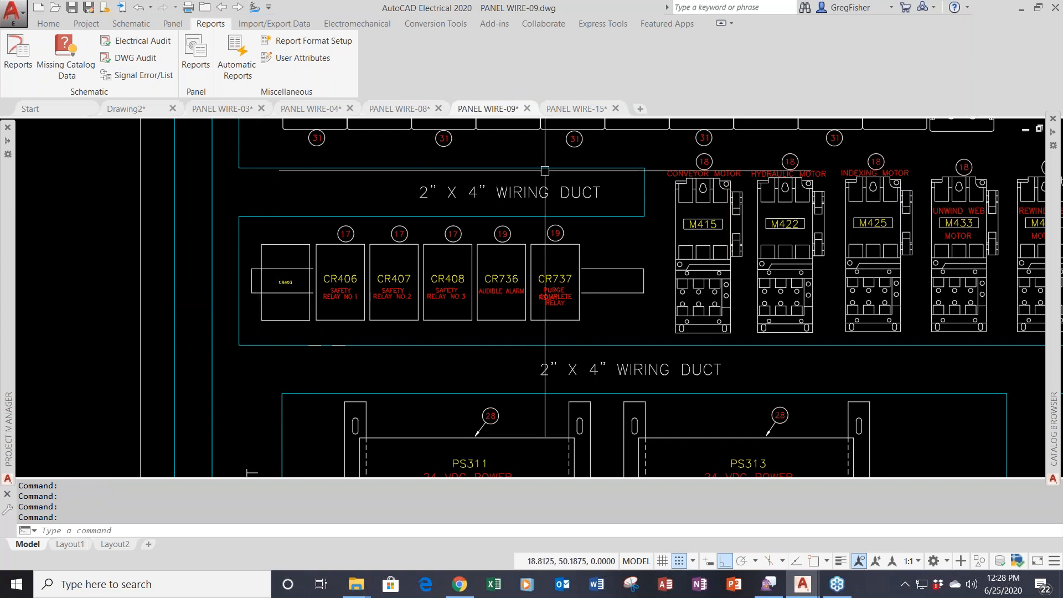
pyautogui.click(576, 116)
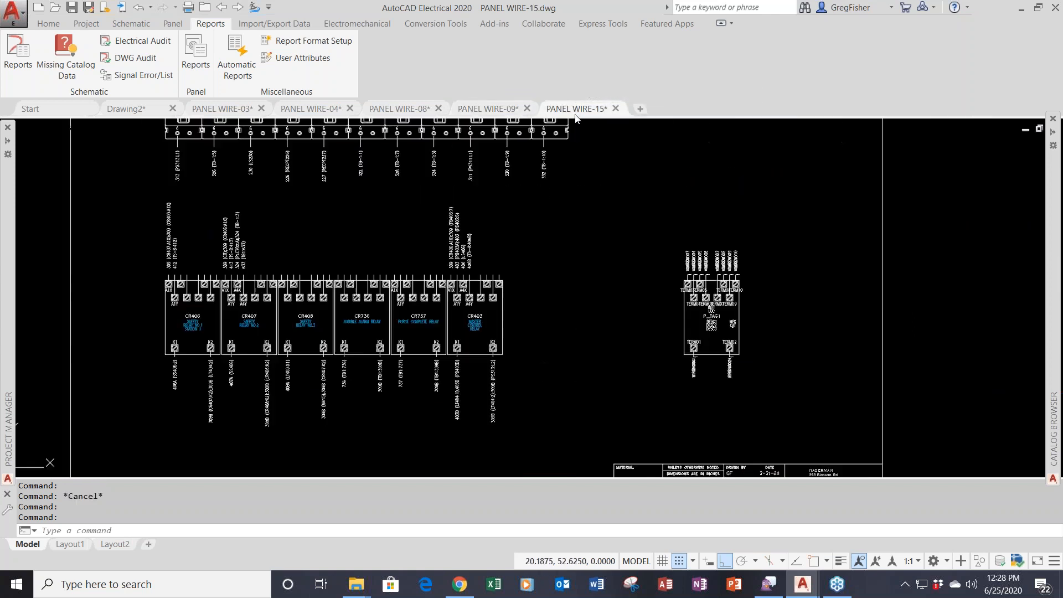
pyautogui.click(491, 109)
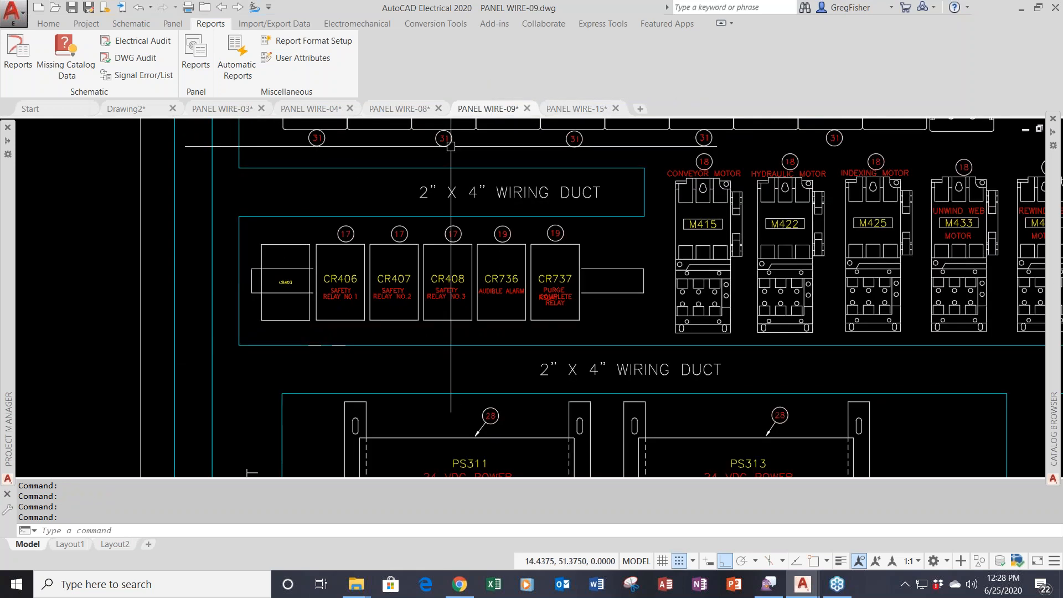
# Look at Layout1 of PANEL WIRE-09, and return to model space to view the overall panel layout
pyautogui.click(69, 546)
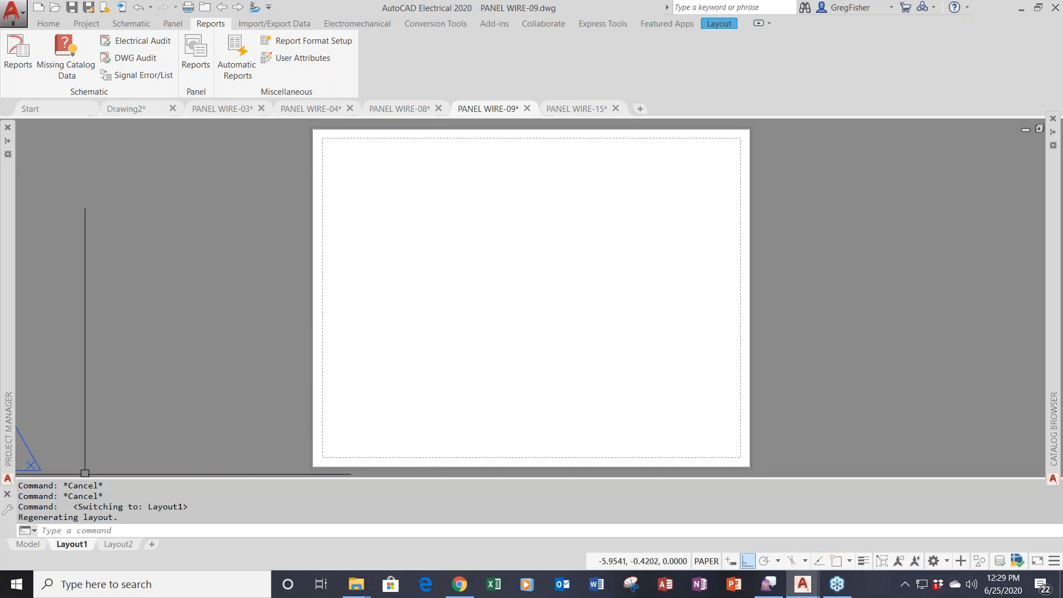
pyautogui.click(29, 546)
pyautogui.scroll(-5, 615, 309)
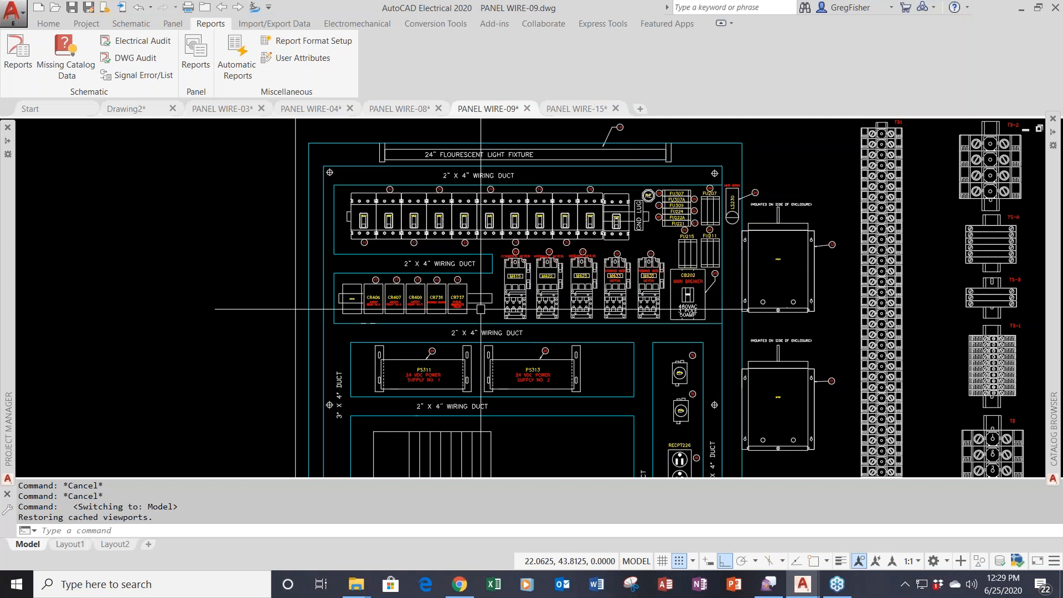
# Switch to PANEL WIRE-15 and show the full extents of the wiring diagram sheet
pyautogui.click(576, 110)
pyautogui.moveTo(544, 216); pyautogui.dragTo(595, 337, button='middle')
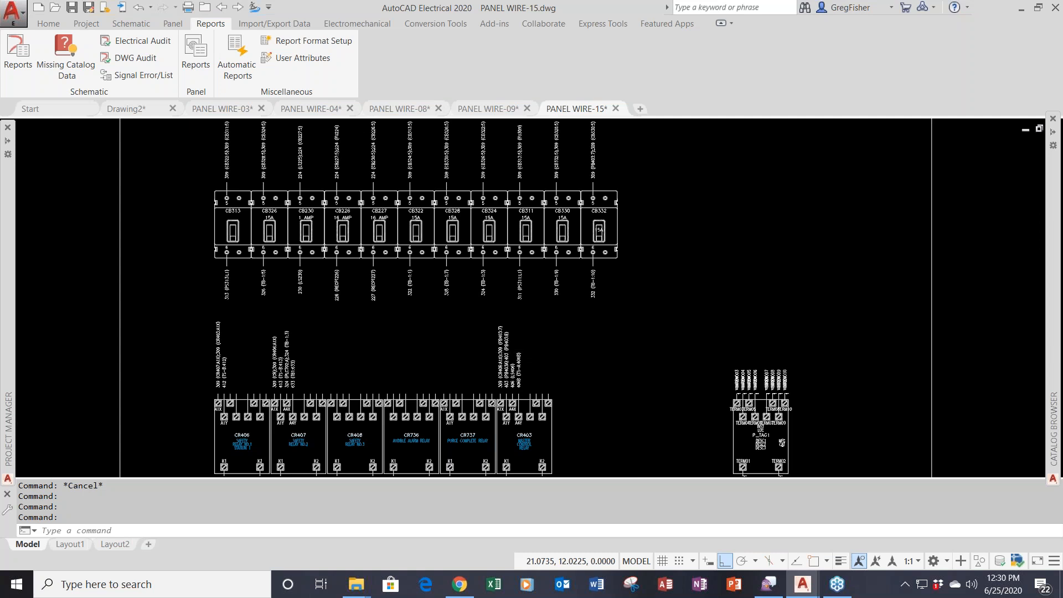
pyautogui.middleClick(634, 352)
pyautogui.middleClick(635, 352)
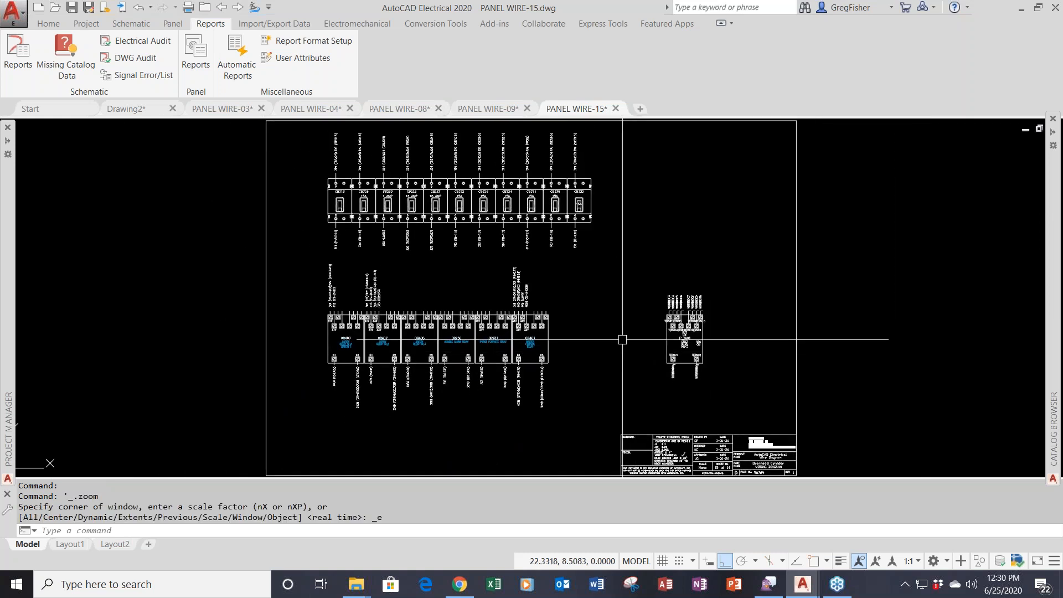